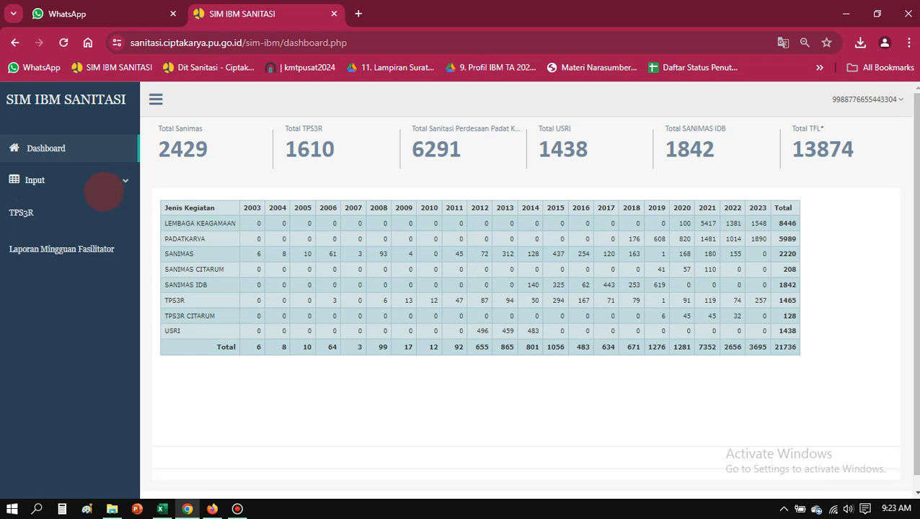
- Open the TPS3R activity list under the ongoing-activity input (Input Kegiatan Berjalan)
click(106, 182)
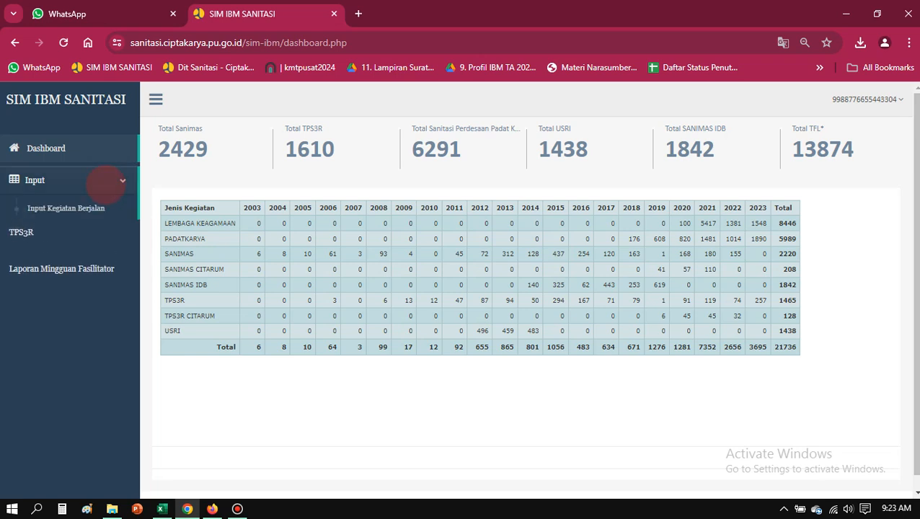
click(92, 209)
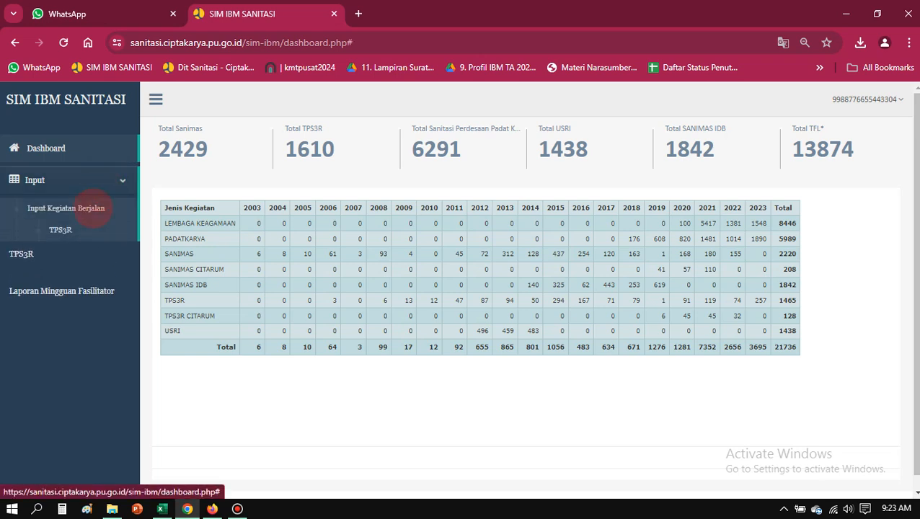
click(69, 228)
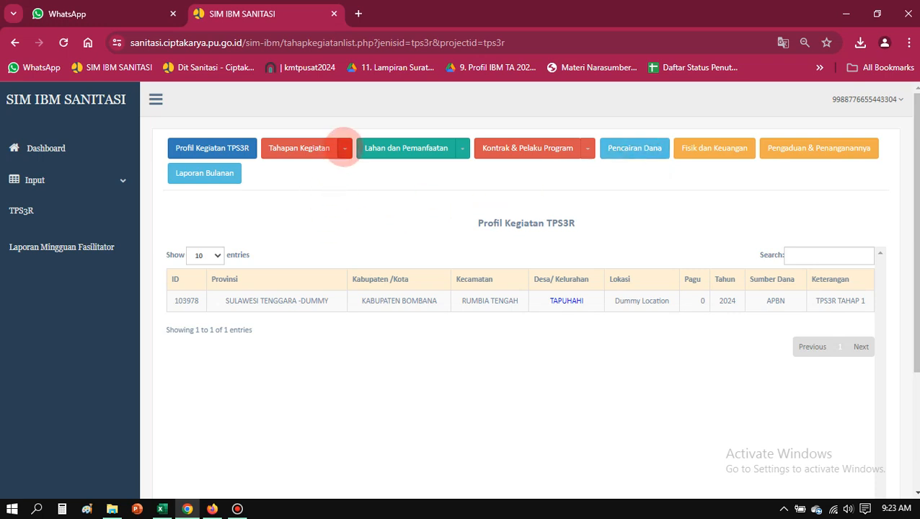
- Show the Tahap Perencanaan stage and open Tapuhahi's Sosialisasi Program IBM Sanitasi Tingkat Provinsi entry form
click(345, 148)
click(317, 178)
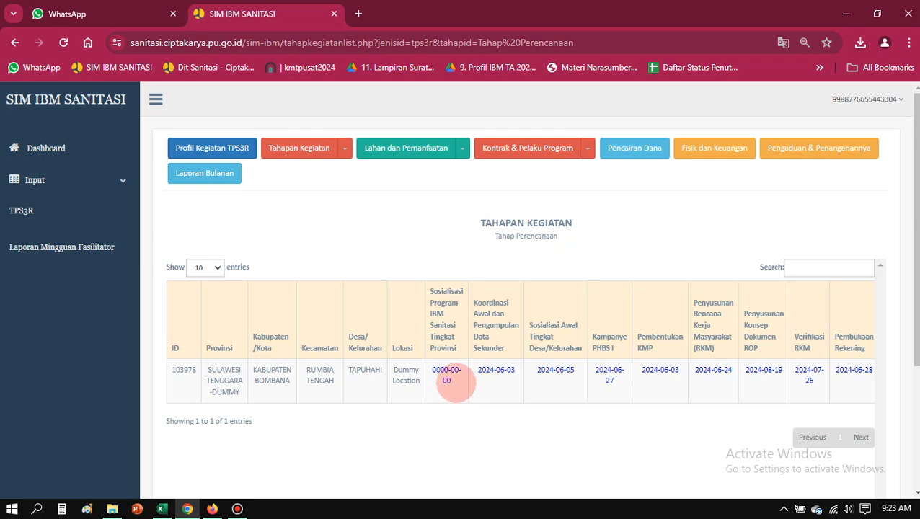
click(446, 375)
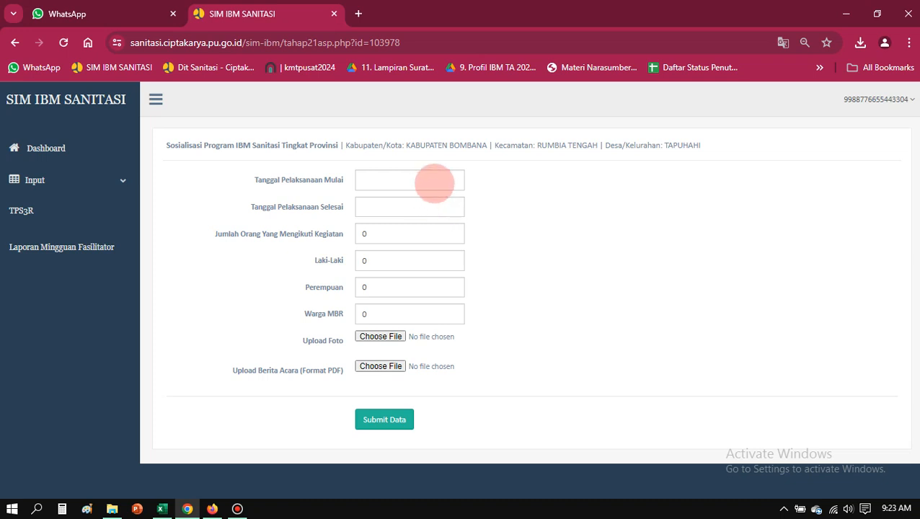
- Set both the start date (Tanggal Pelaksanaan Mulai) and end date (Tanggal Pelaksanaan Selesai) to 05/20/2024
click(435, 183)
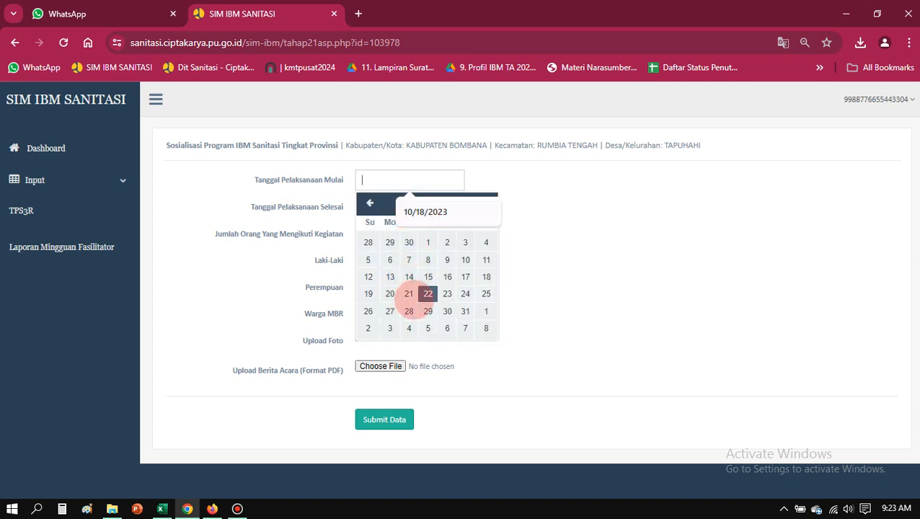
click(389, 293)
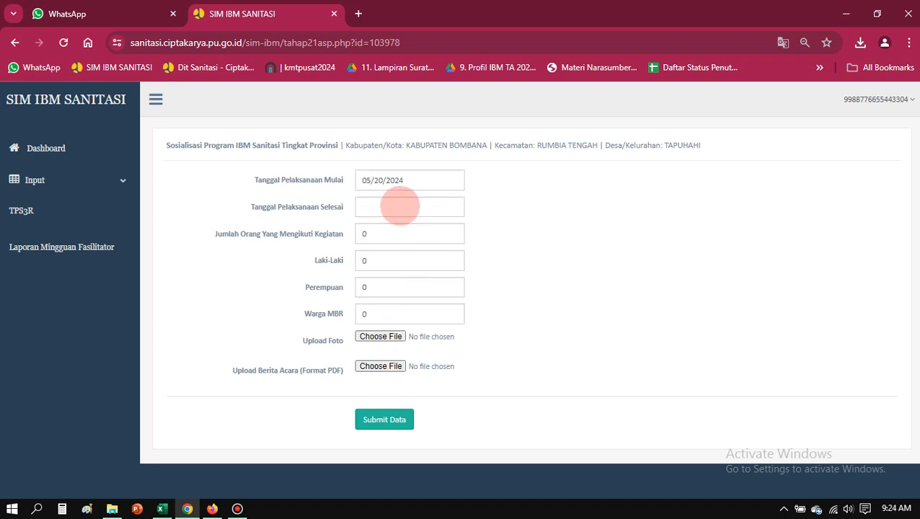
click(399, 207)
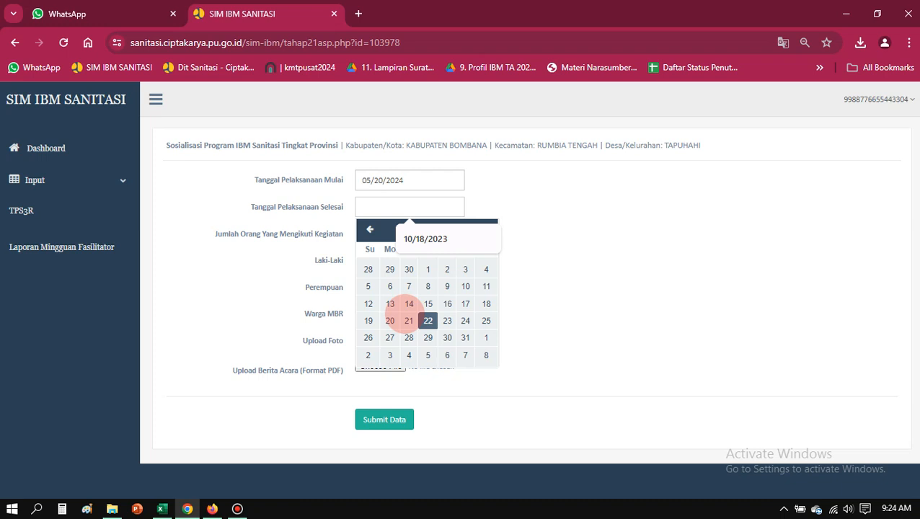
click(389, 321)
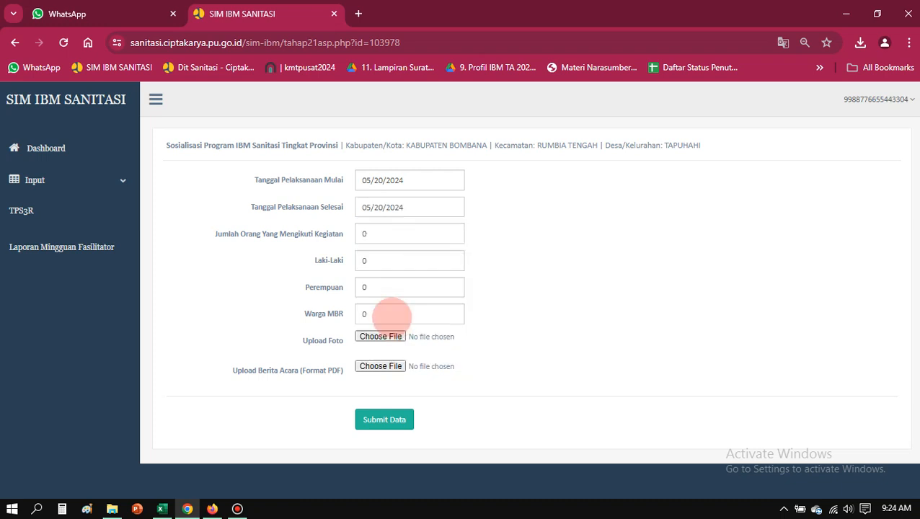
- Enter the attendance figures: 35 participants in total, 25 Laki-Laki, 10 Perempuan and 25 Warga MBR
click(389, 233)
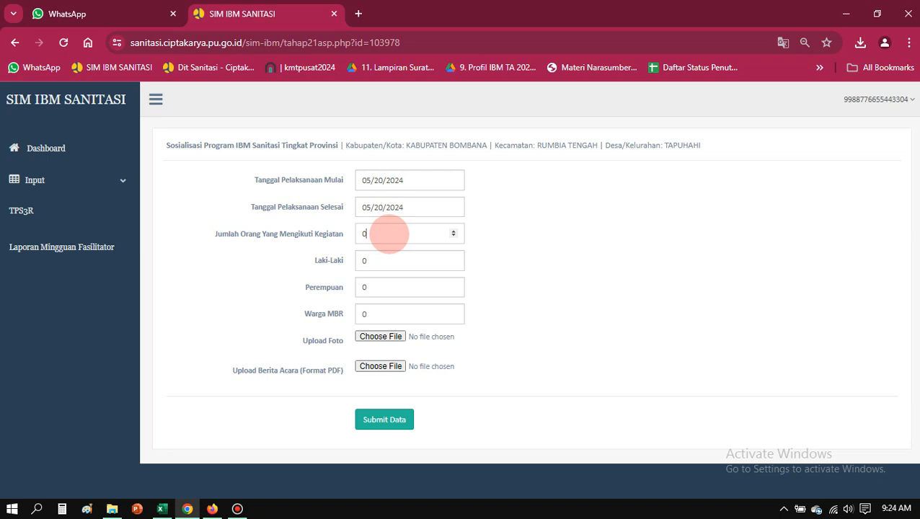
double_click(390, 233)
text(35)
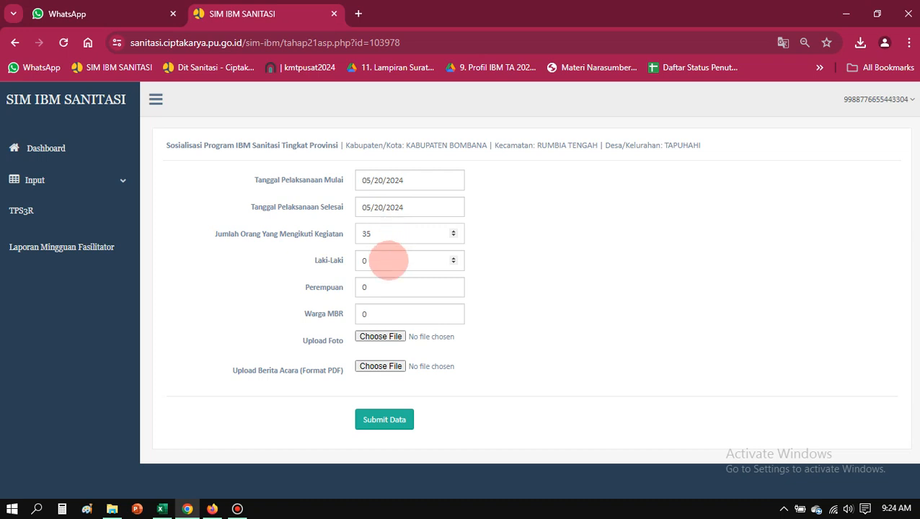
double_click(389, 263)
text(25)
double_click(380, 289)
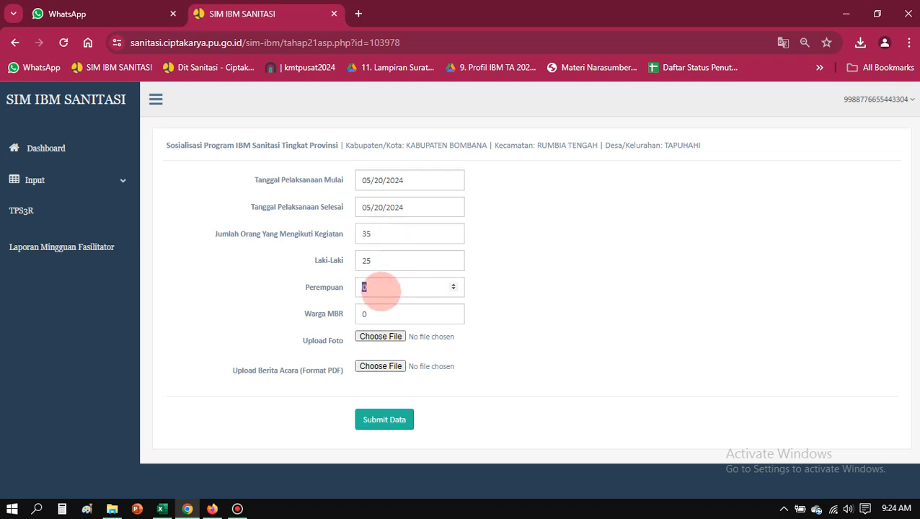
text(10)
double_click(384, 314)
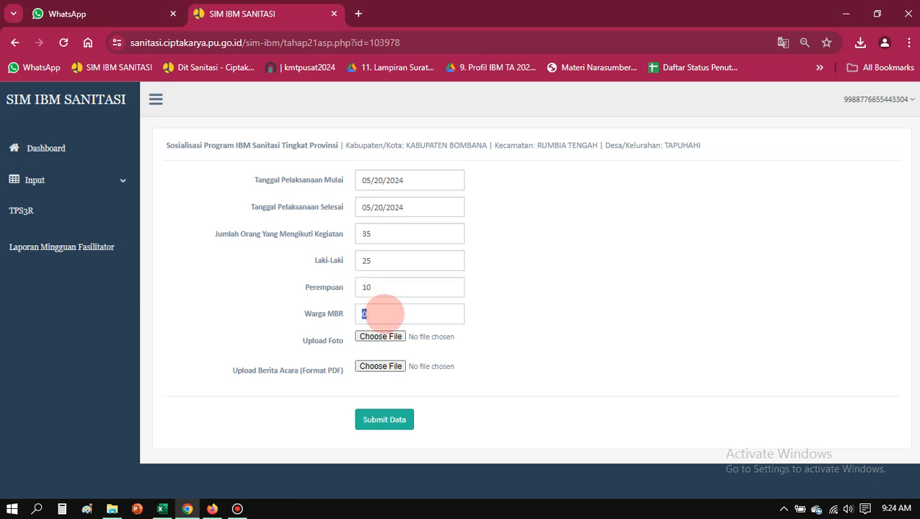
text(25)
- Attach photo 4 from the Videos > Bandicam > foto folder as the Upload Foto file
click(381, 336)
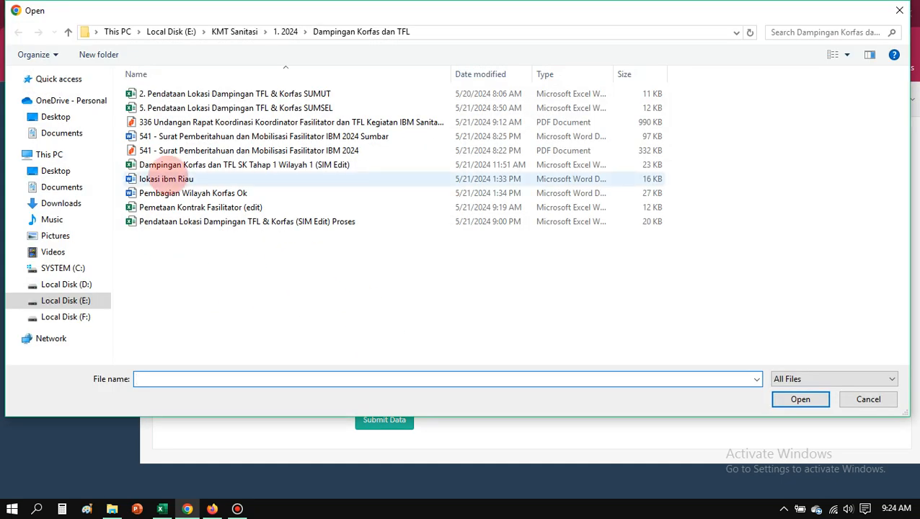
click(101, 252)
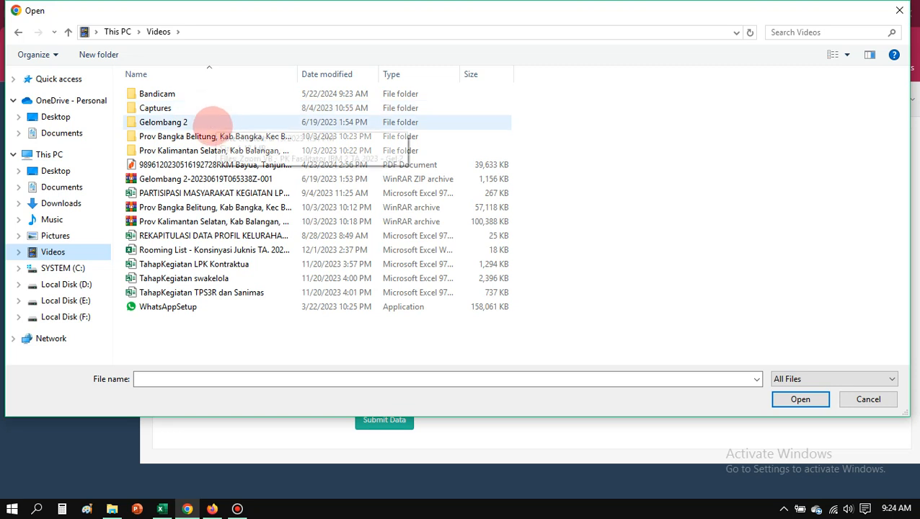
double_click(214, 98)
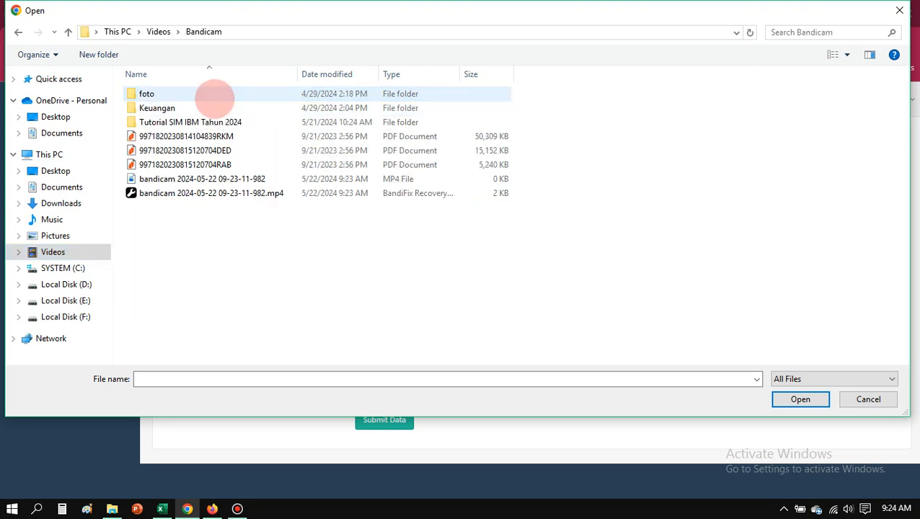
double_click(214, 98)
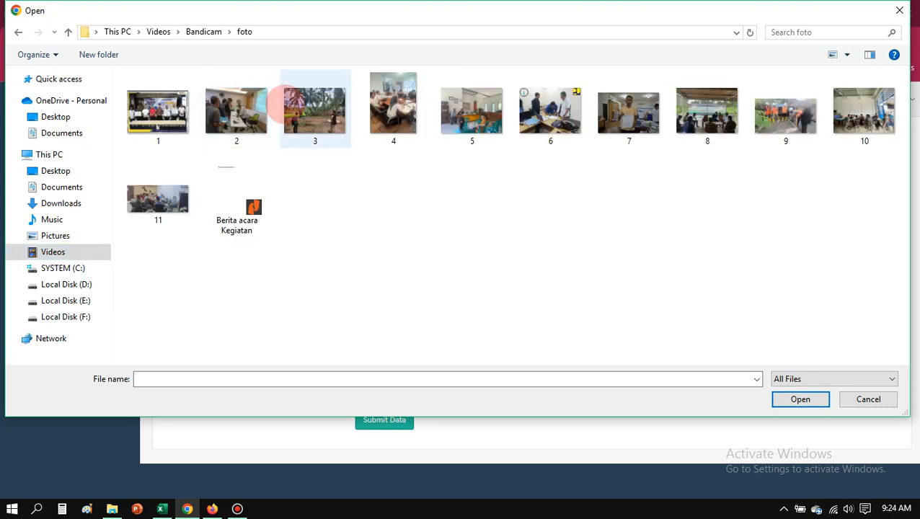
click(400, 119)
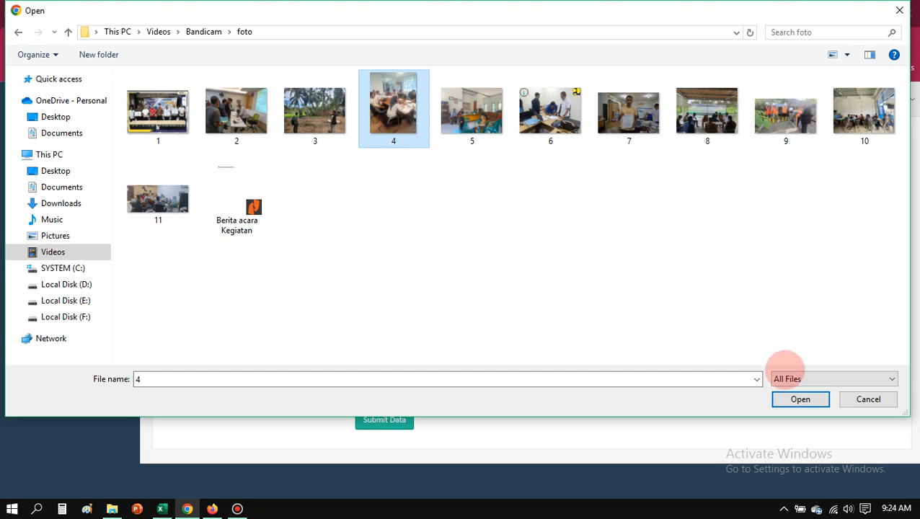
click(800, 398)
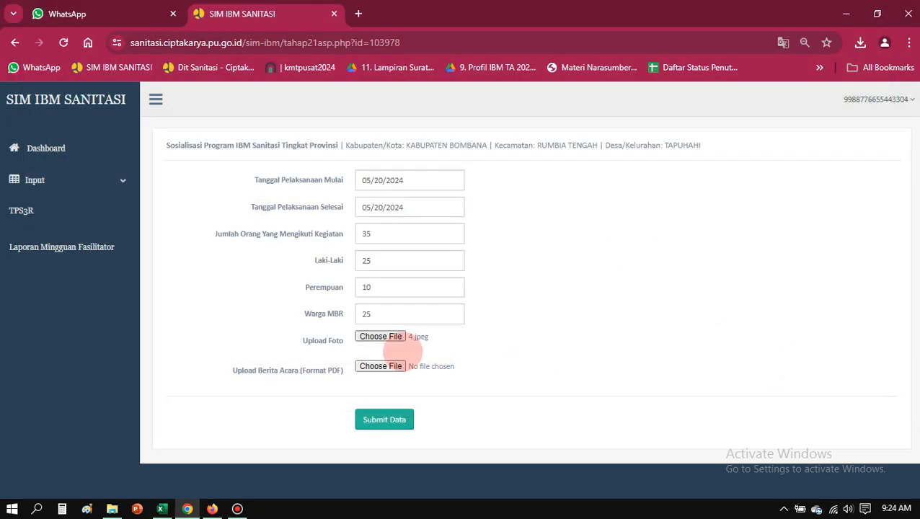
- Attach the Berita acara Kegiatan PDF as the Berita Acara file and submit the socialisation form
click(380, 366)
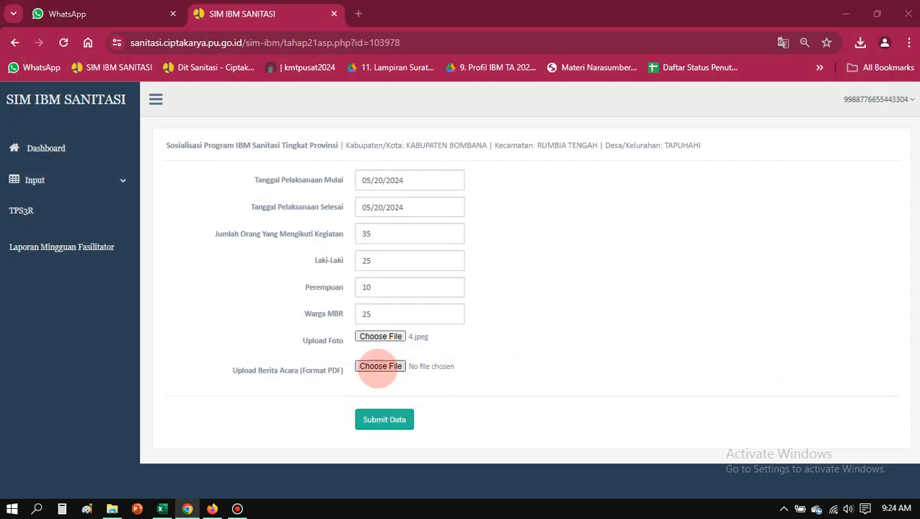
click(249, 206)
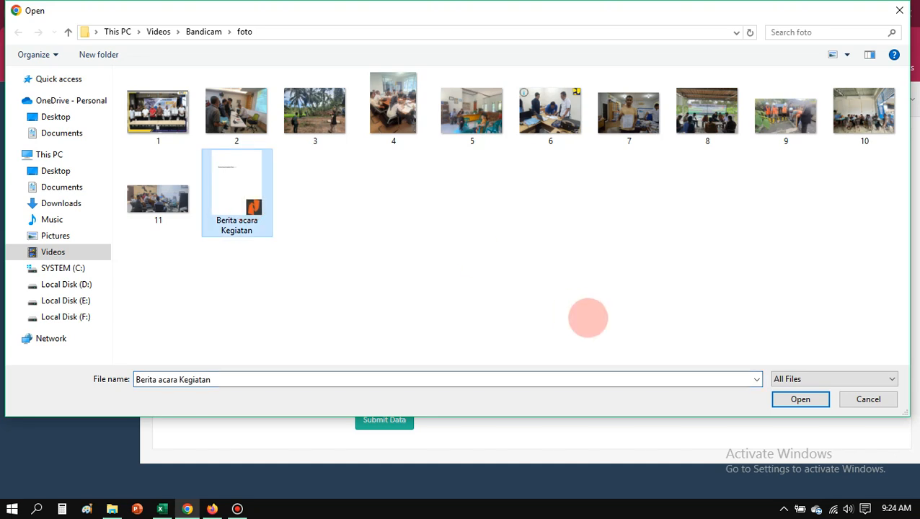
click(801, 398)
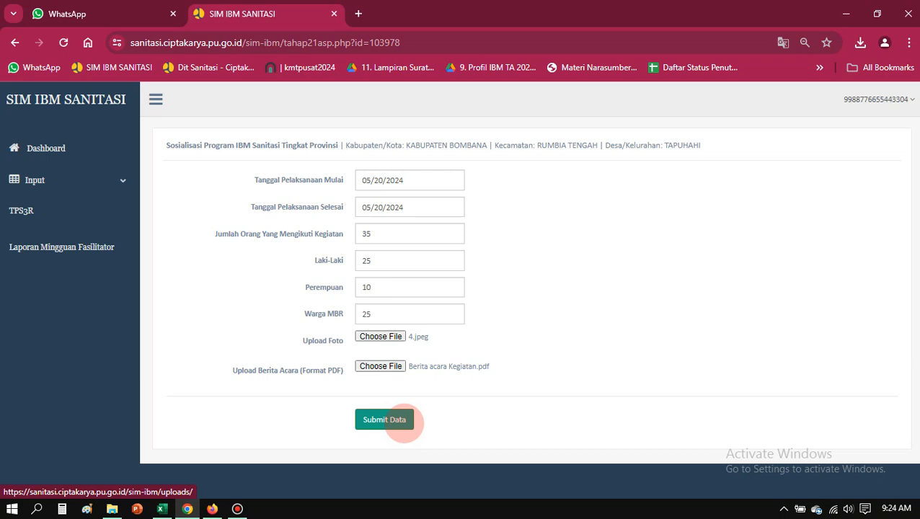
click(403, 421)
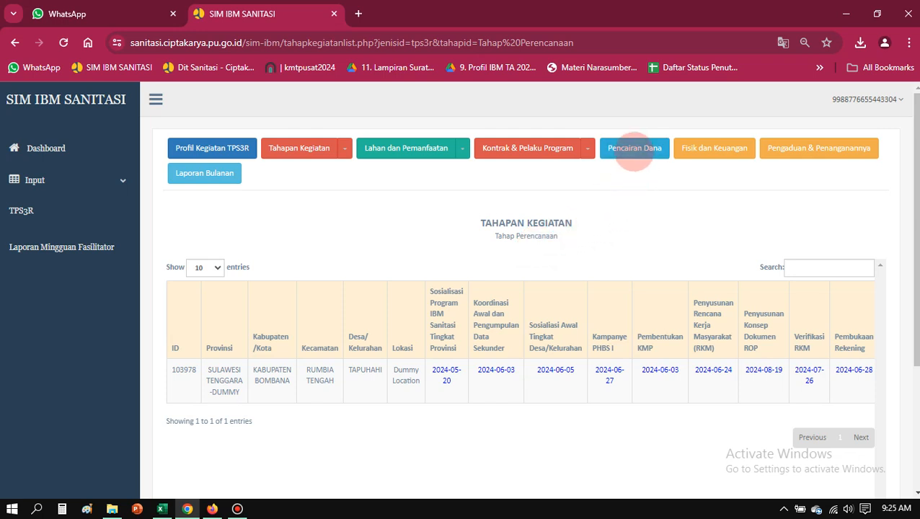
- Open Tapuhahi's Pencairan Tahap I form under Pencairan Dana and set Tanggal SPM to 05/22/2024
click(632, 151)
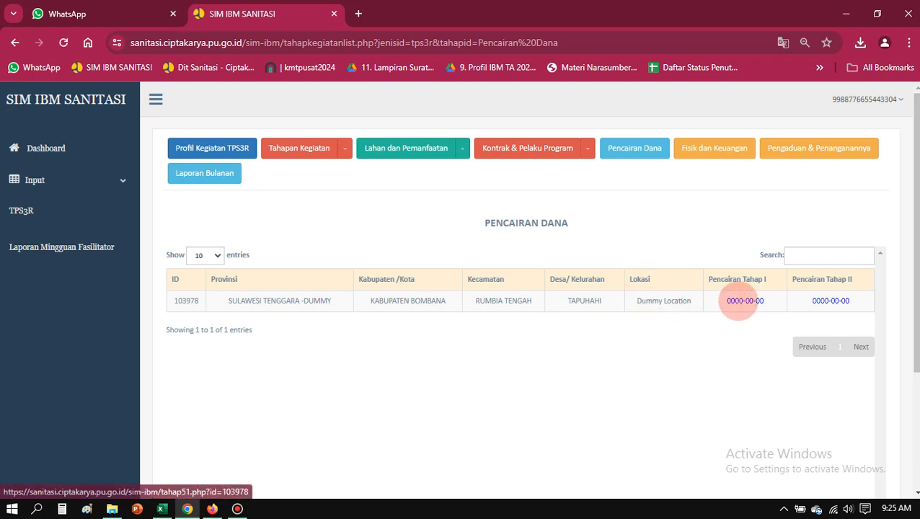
click(738, 302)
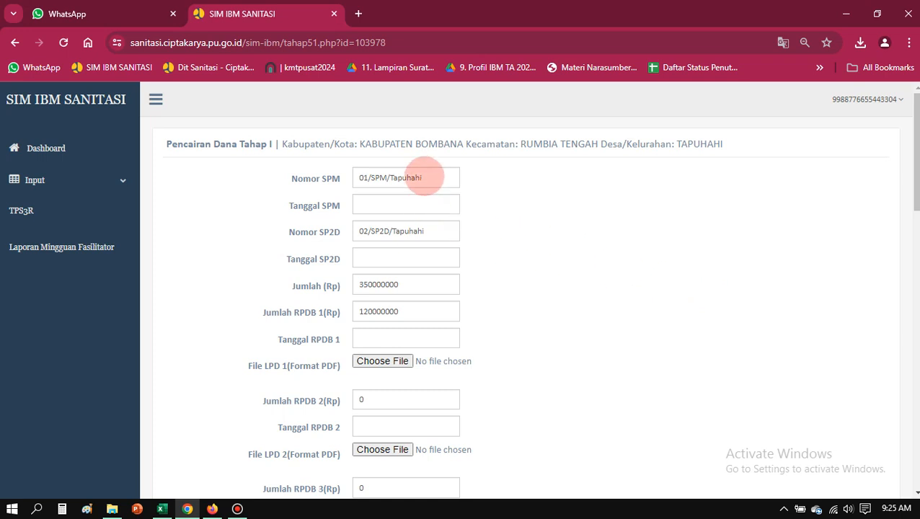
click(427, 204)
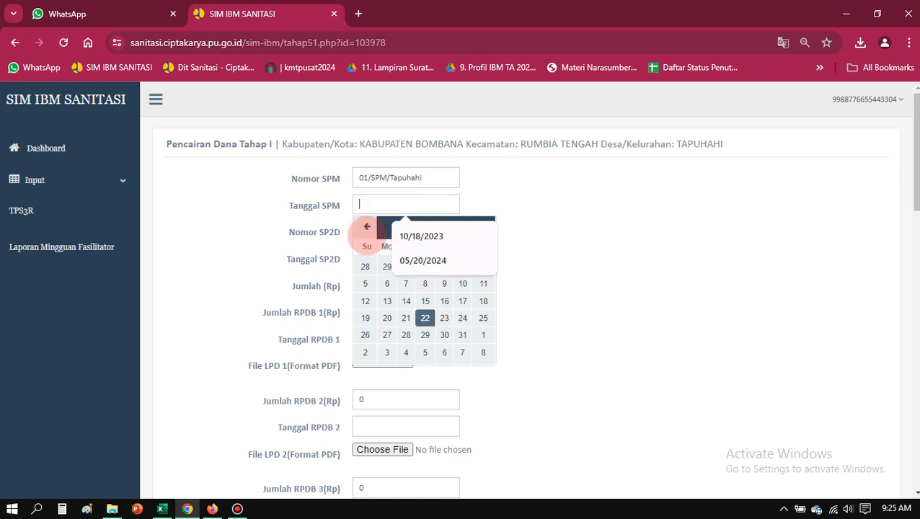
click(481, 236)
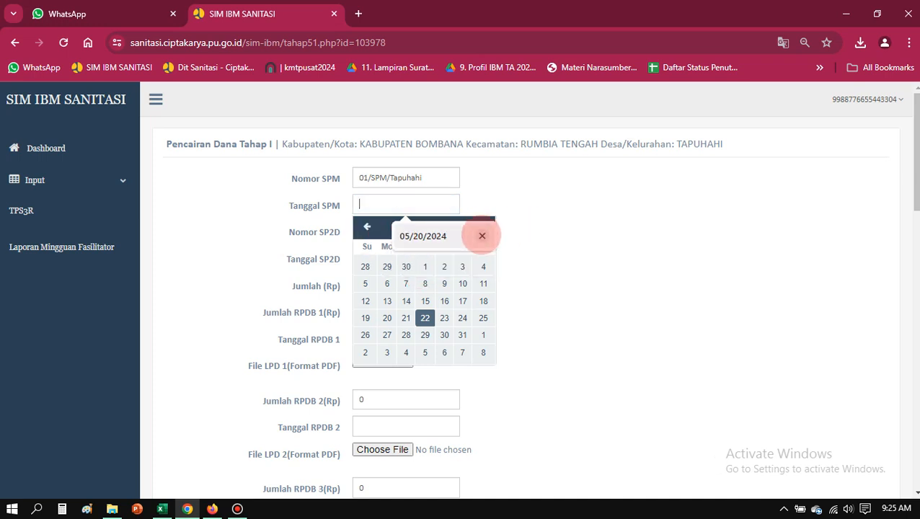
click(482, 236)
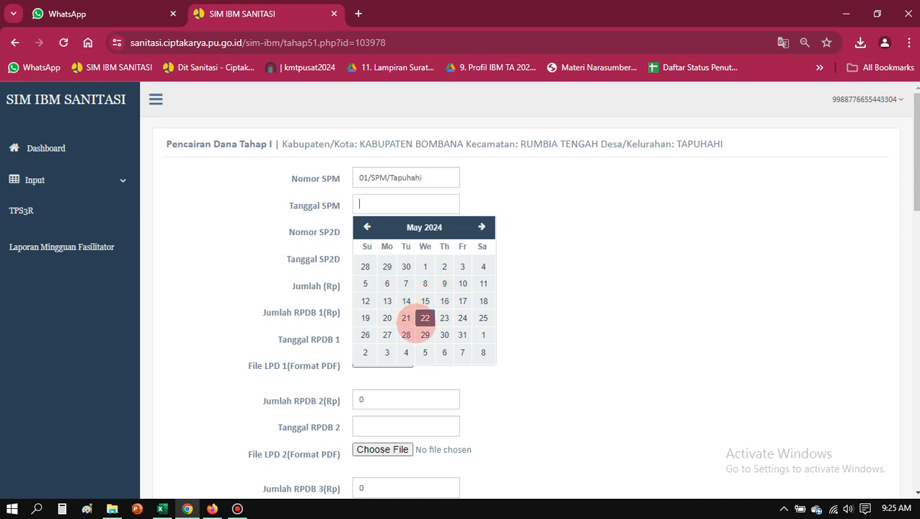
click(424, 318)
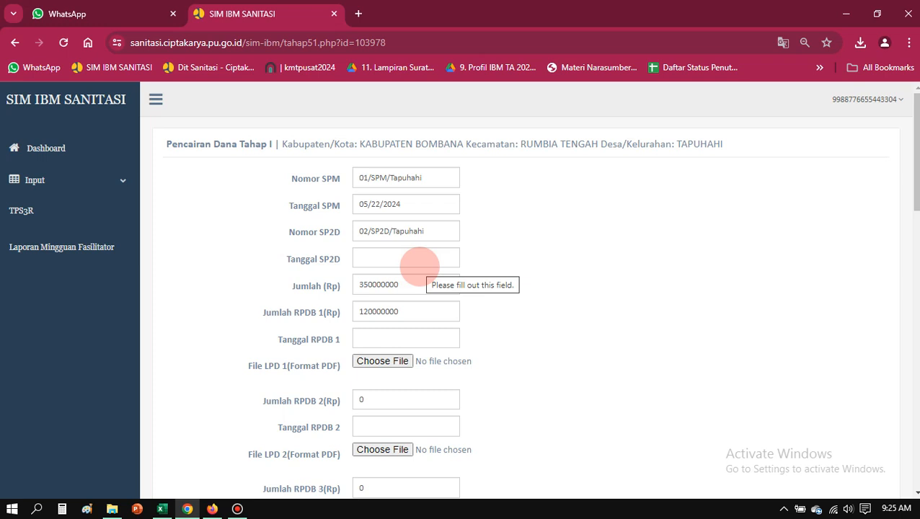
- Set Tanggal SP2D to 05/23/2024, removing the saved date suggestions that cover the calendar
click(418, 264)
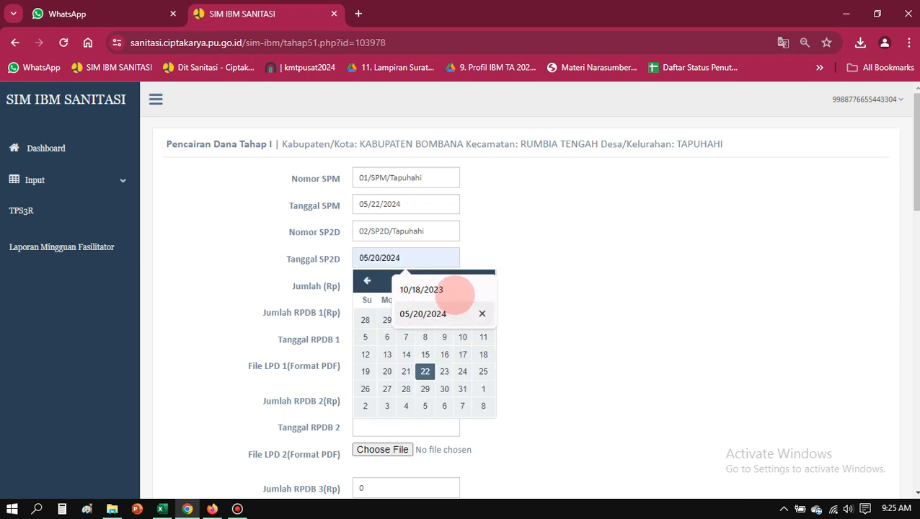
click(480, 289)
click(480, 289)
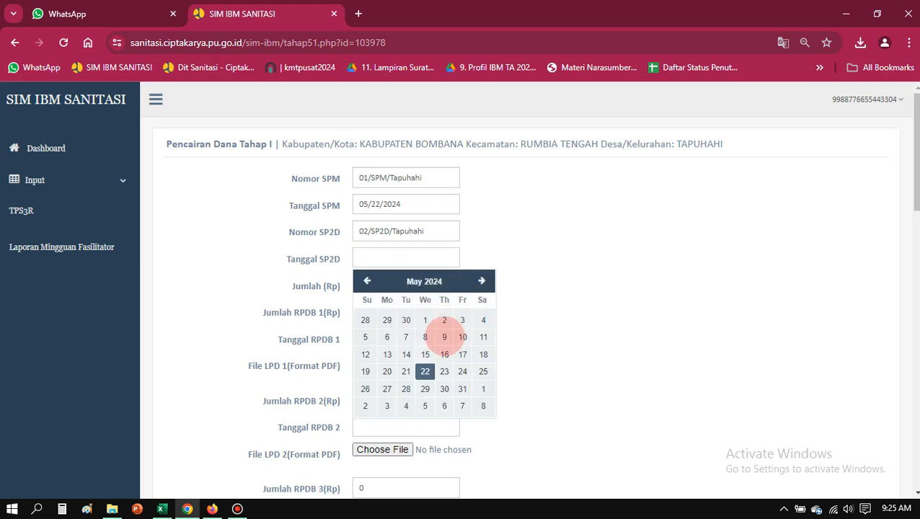
click(444, 371)
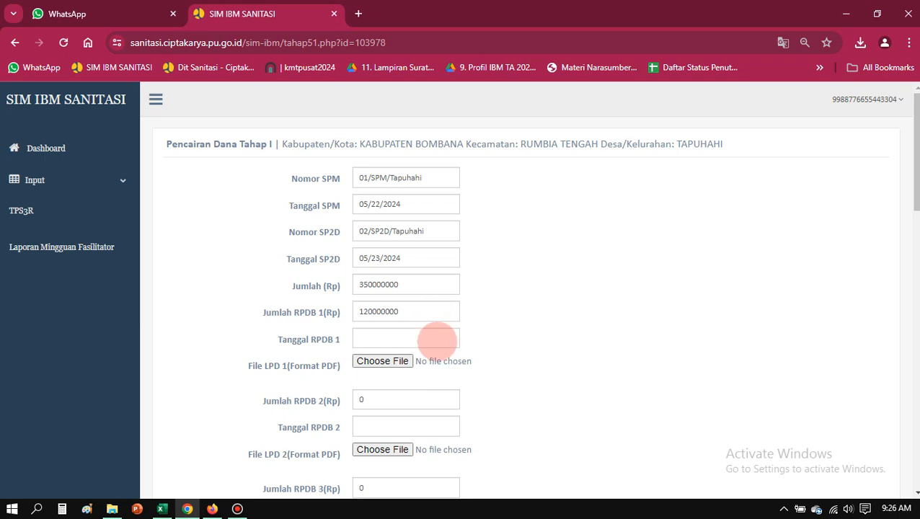
- Examine the RPDB date, LPD file and supporting-document fields through to the end of the Pencairan Dana Tahap I form
click(436, 339)
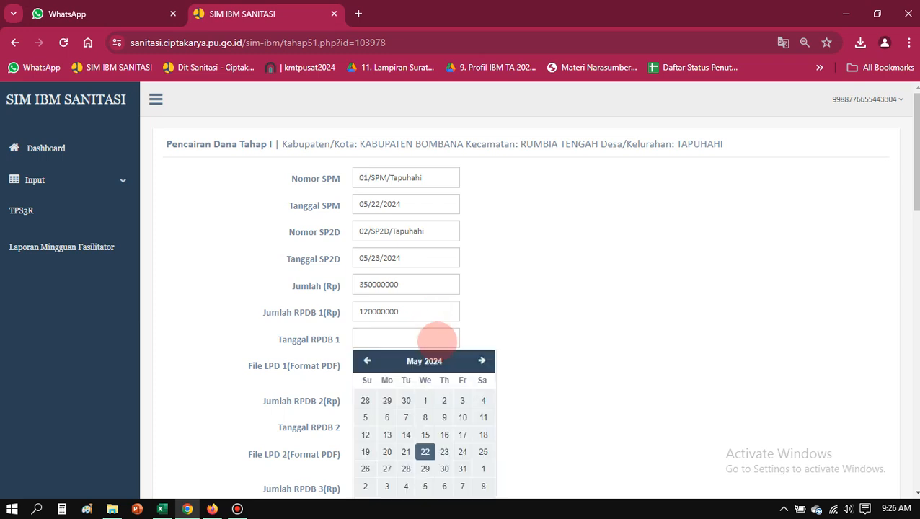
click(549, 320)
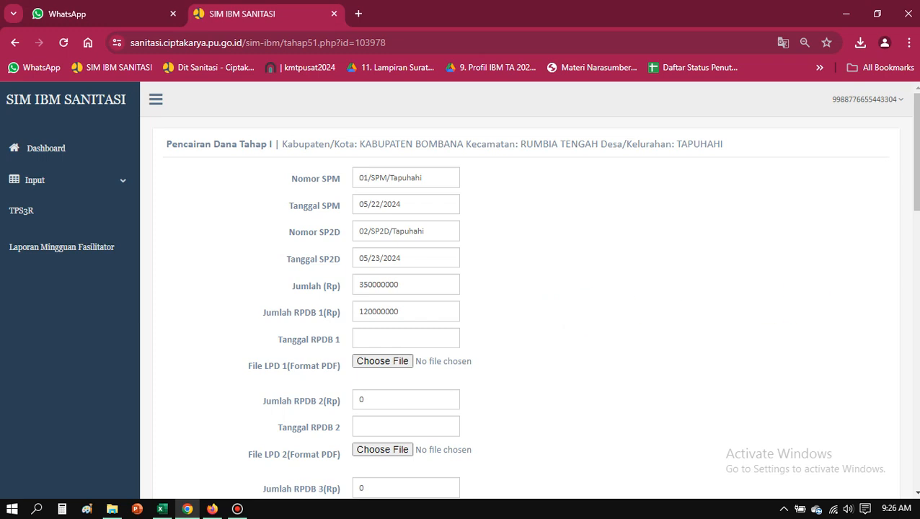
scroll(802, 304, down, 5)
scroll(757, 364, down, 8)
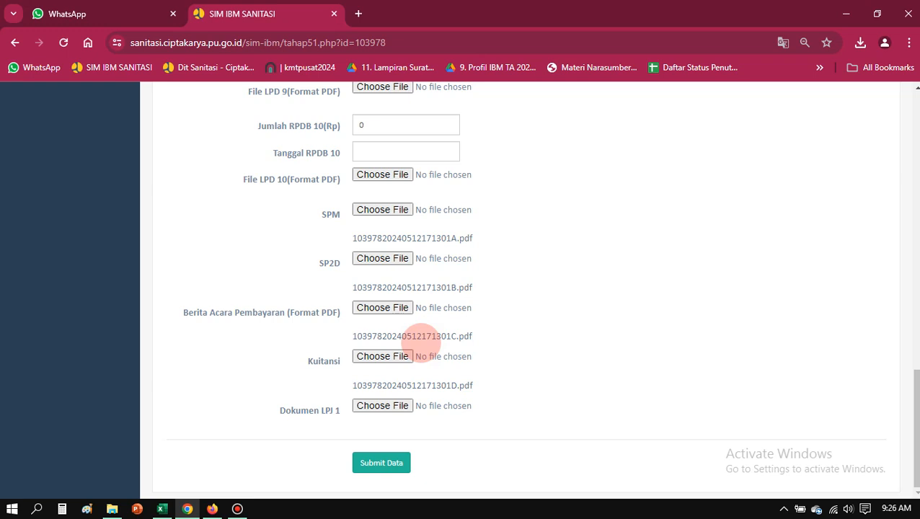
- Submit the Pencairan Dana Tahap I form and reopen Tapuhahi's Pencairan Tahap I record from the disbursement list
mouse_move(916, 428)
mouse_down()
mouse_move(916, 153)
mouse_move(914, 429)
mouse_up()
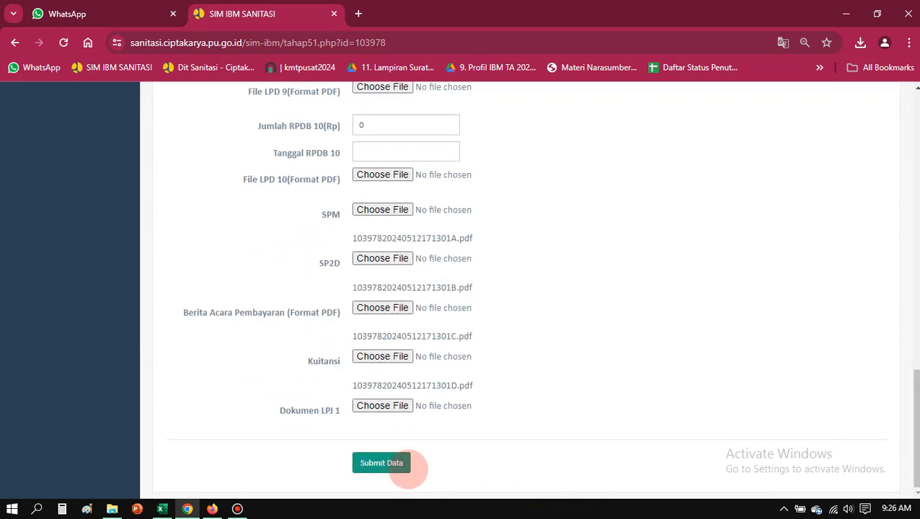
click(401, 465)
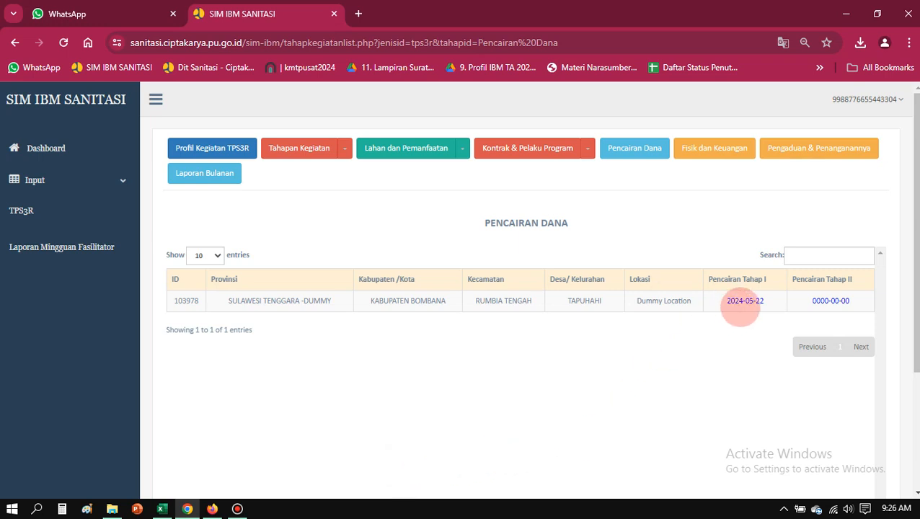
click(742, 301)
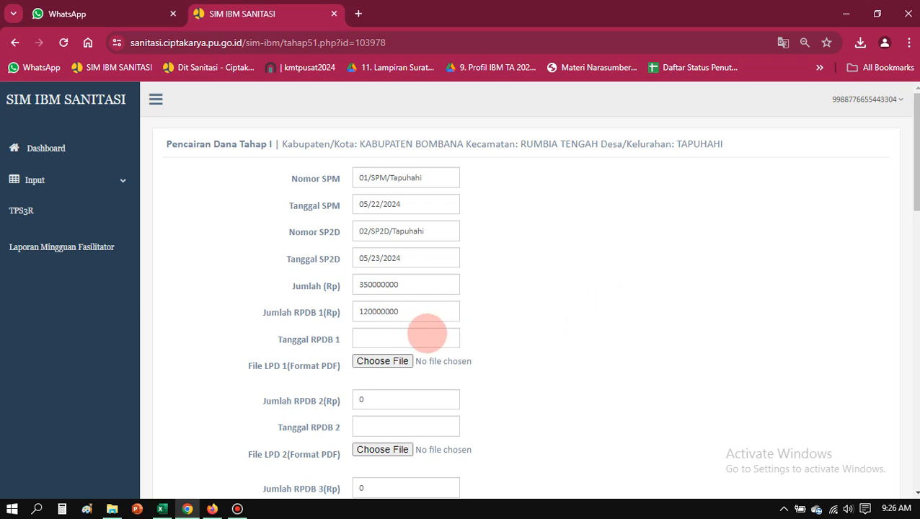
- Set Tanggal RPDB 1 to 05/27/2024 and attach RPDB 1 Termin 1 from the Keuangan folder's RPDB T1 subfolder as File LPD 1
click(427, 334)
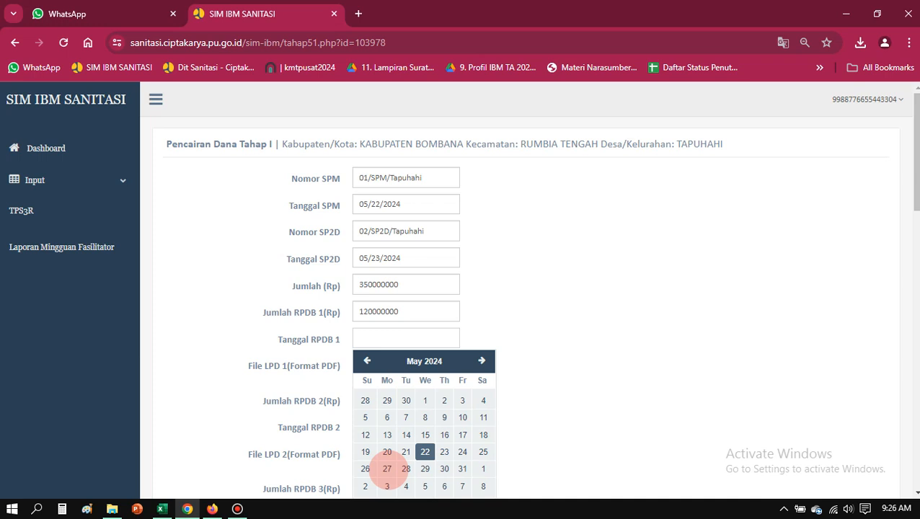
click(387, 469)
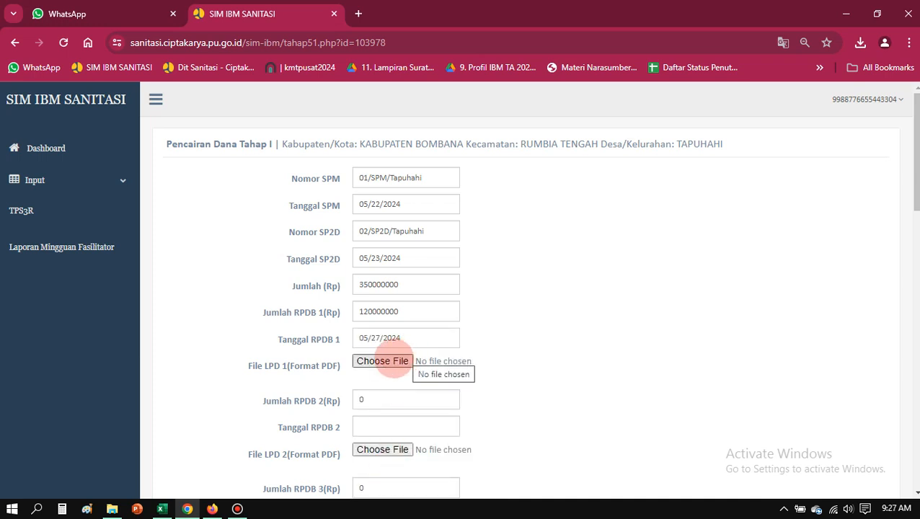
click(394, 353)
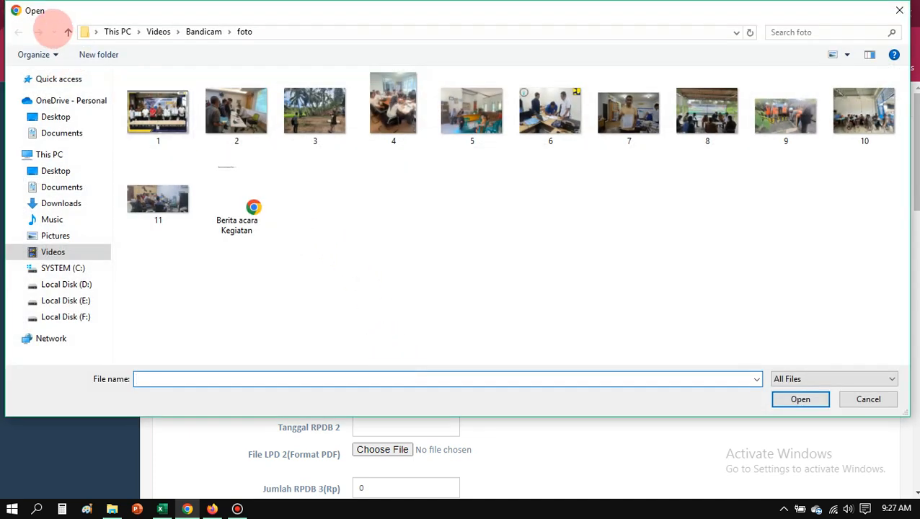
click(68, 32)
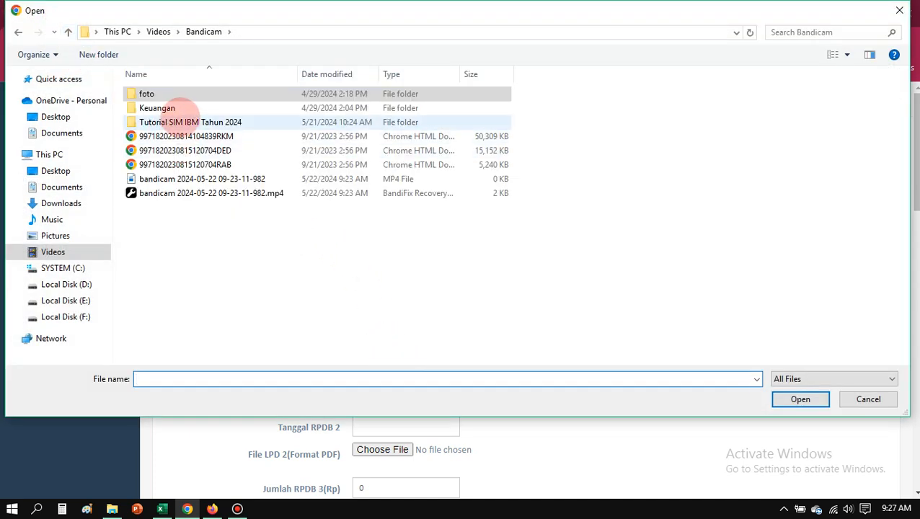
double_click(179, 110)
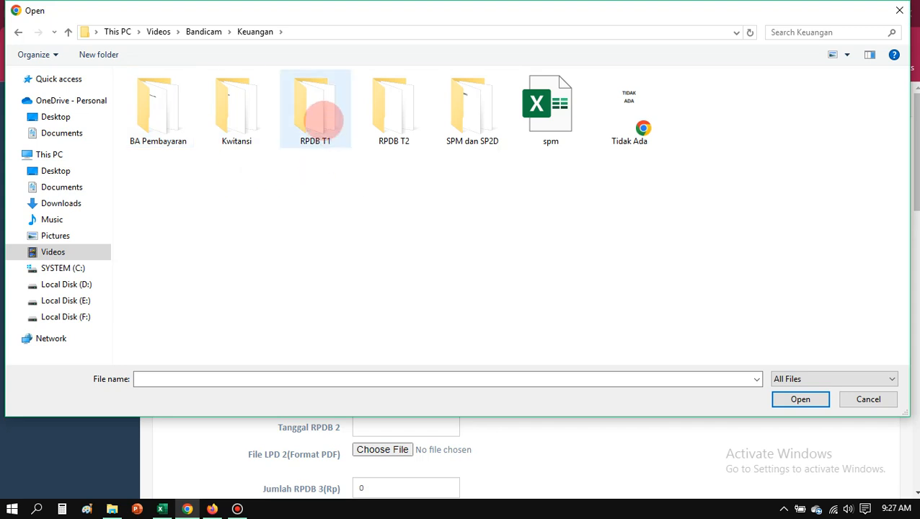
double_click(320, 119)
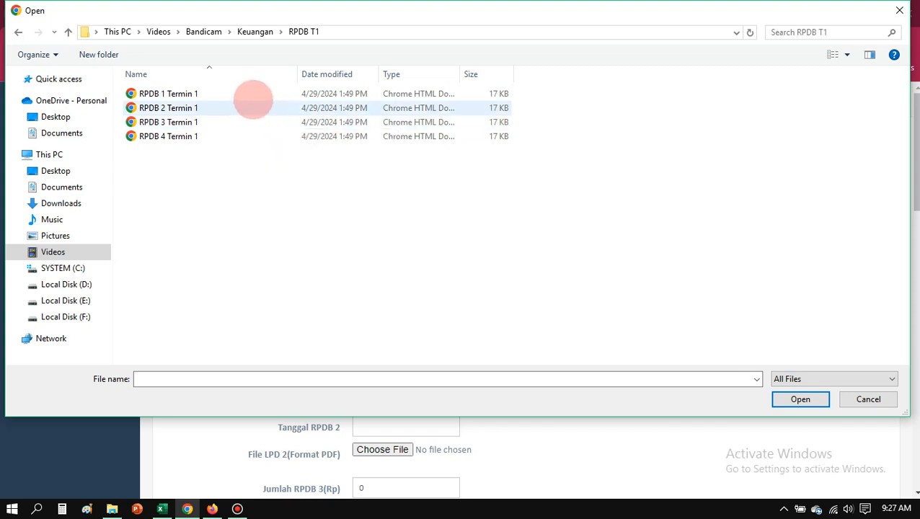
click(252, 95)
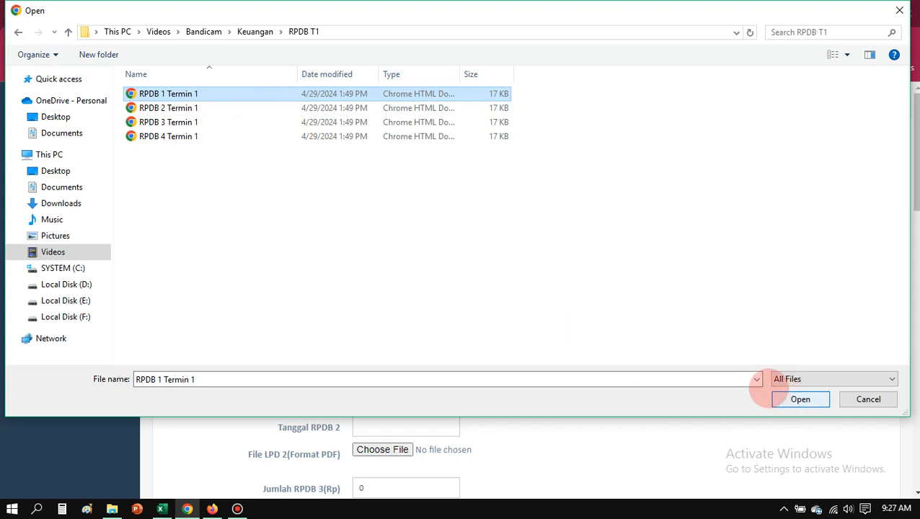
click(756, 379)
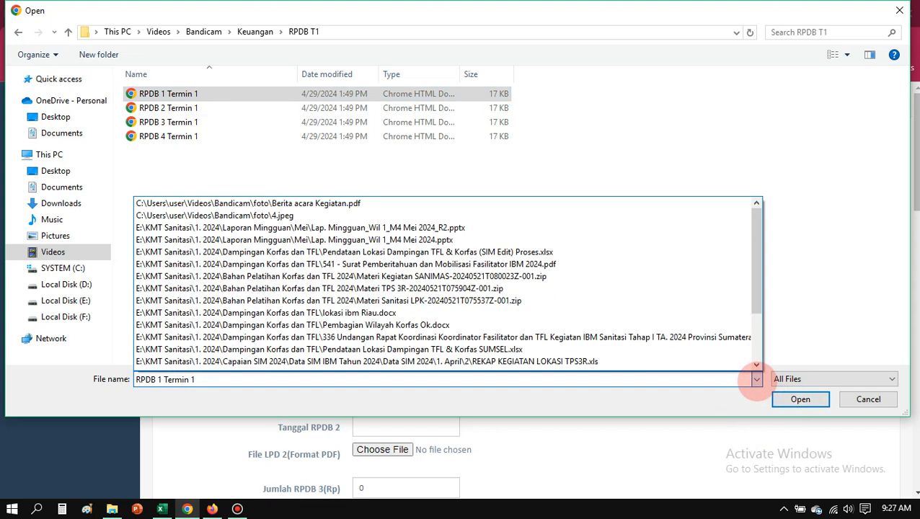
click(756, 379)
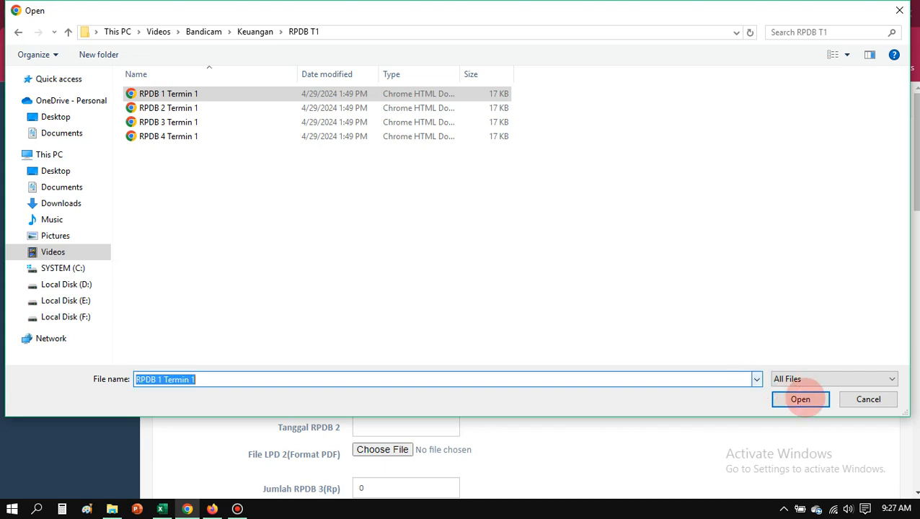
click(801, 399)
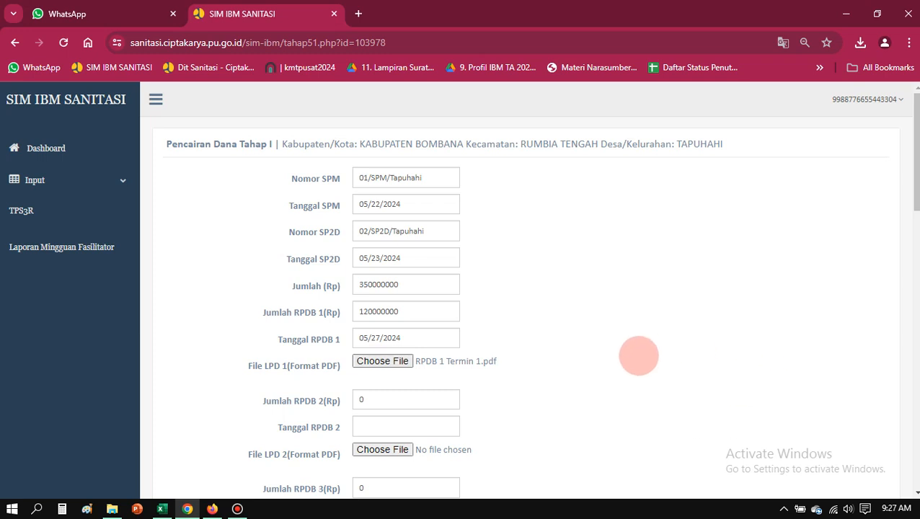
- Submit the form with the RPDB 1 date and LPD 1 file, and reopen Tapuhahi's Pencairan Tahap I record
scroll(530, 288, down, 2)
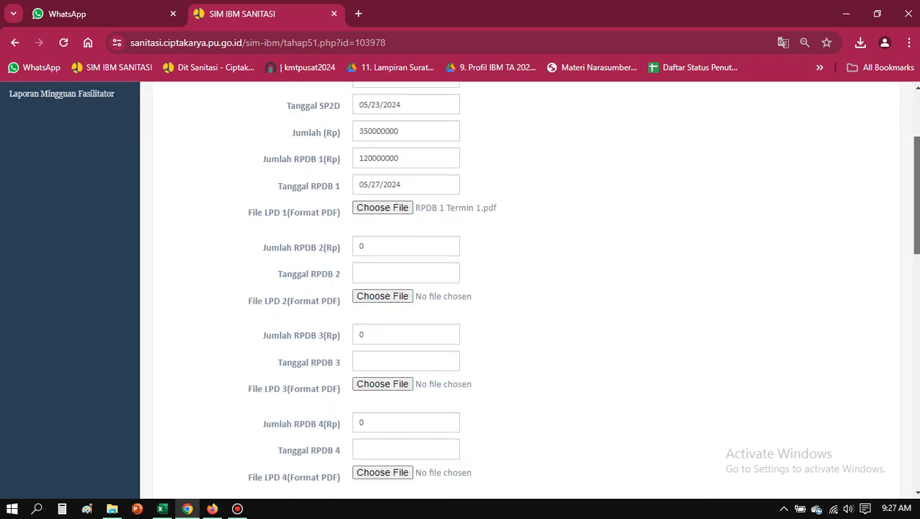
scroll(530, 289, down, 4)
scroll(519, 289, down, 10)
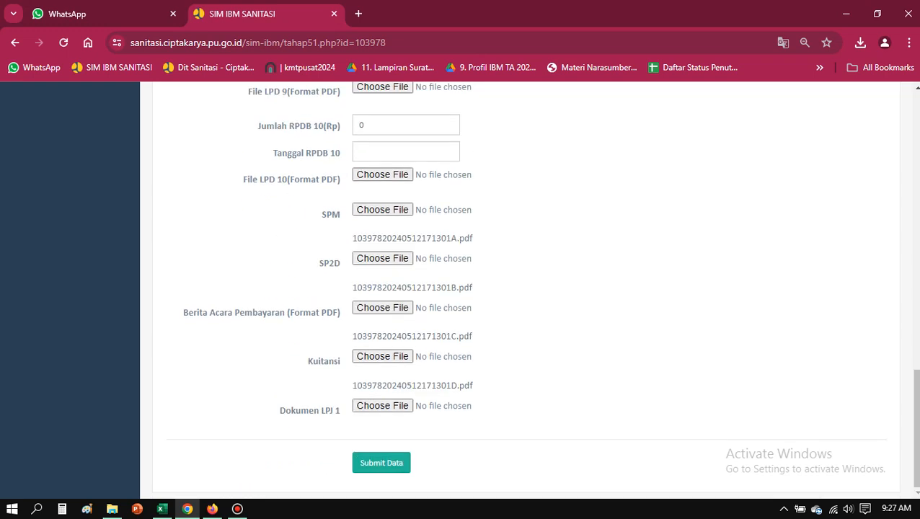
click(398, 457)
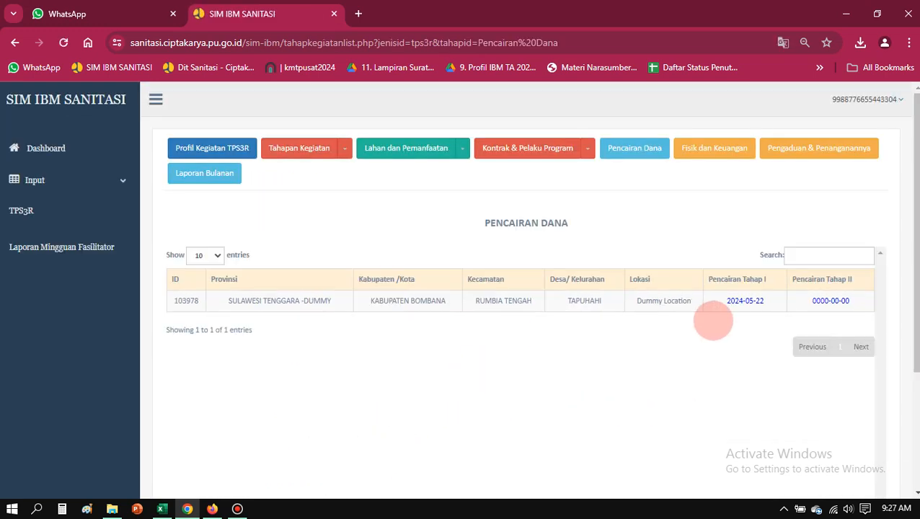
click(737, 302)
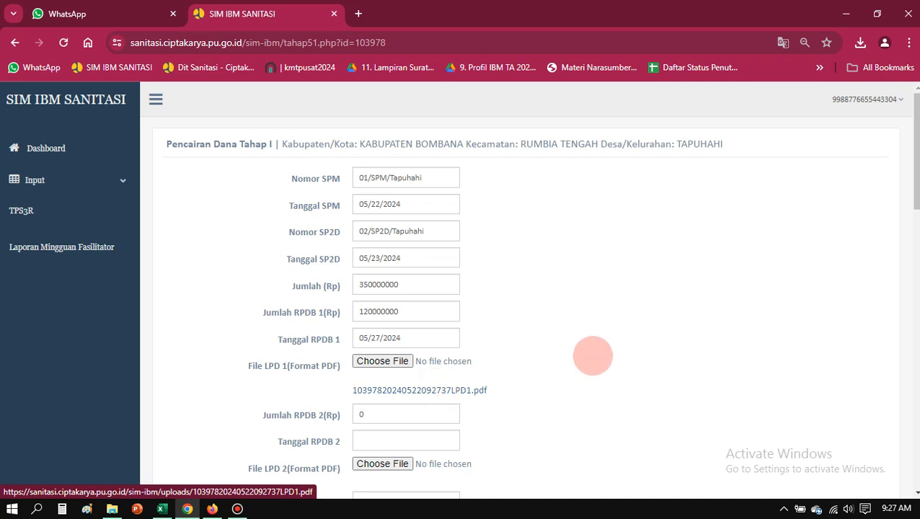
- Set Jumlah RPDB 2 to 120000000 and Tanggal RPDB 2 to 06/18/2024
scroll(547, 256, down, 3)
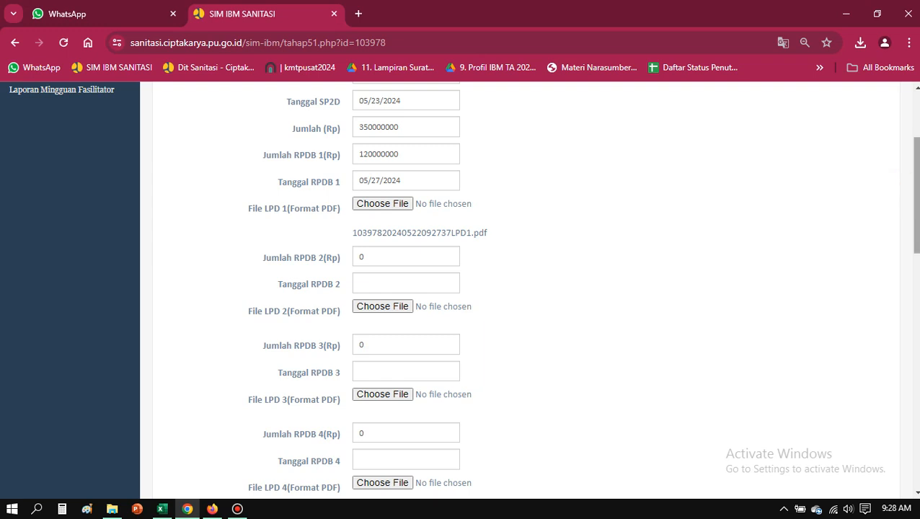
scroll(903, 242, up, 3)
drag(915, 166, 916, 207)
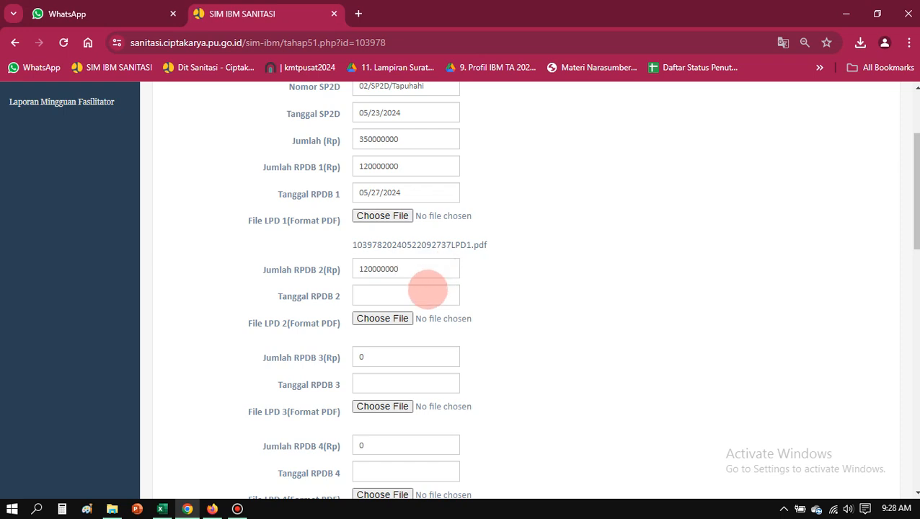
click(427, 292)
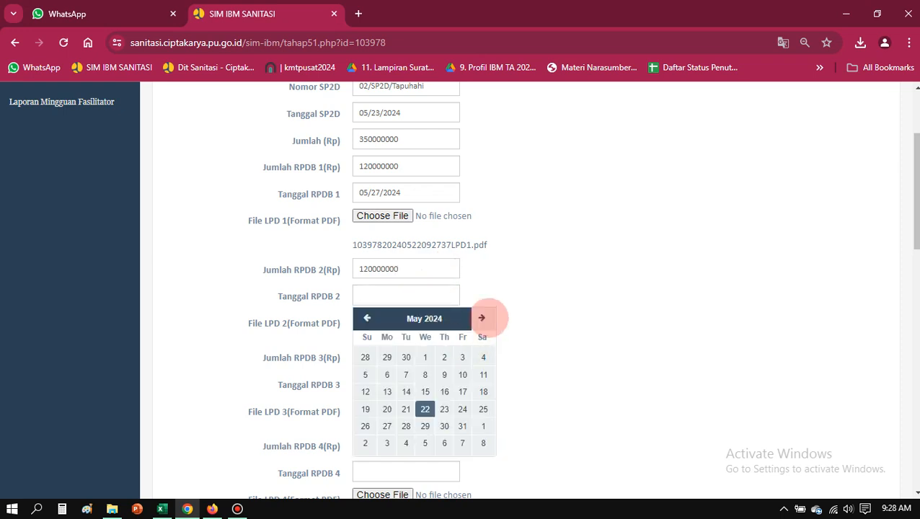
click(481, 317)
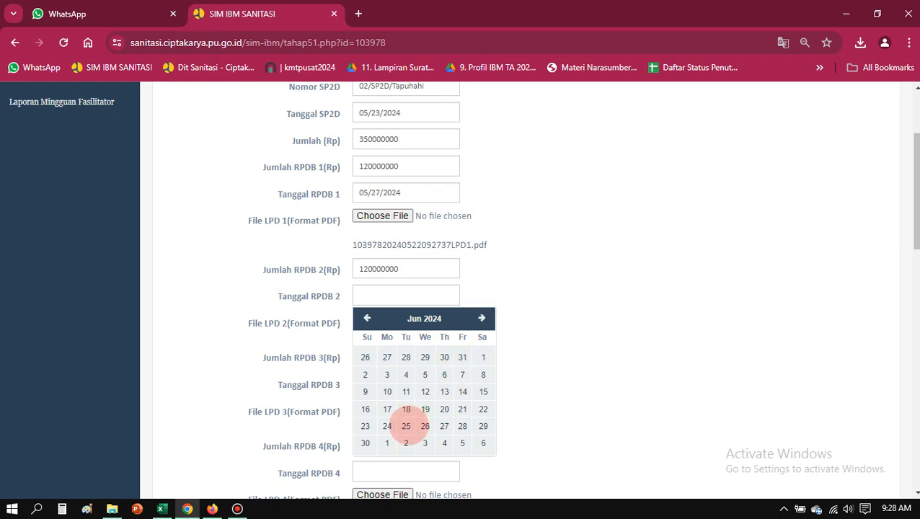
click(406, 409)
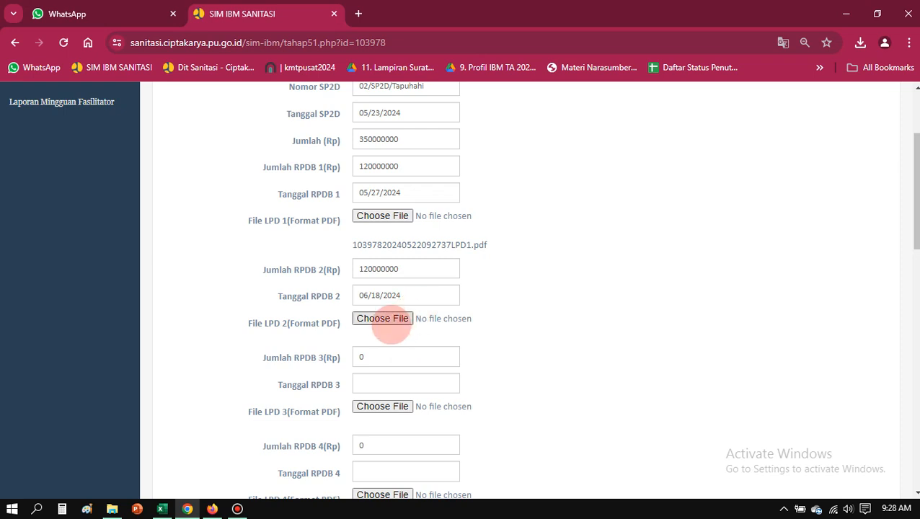
- Attach the RPDB 2 Termin 1 PDF from the RPDB T1 folder as File LPD 2
click(390, 323)
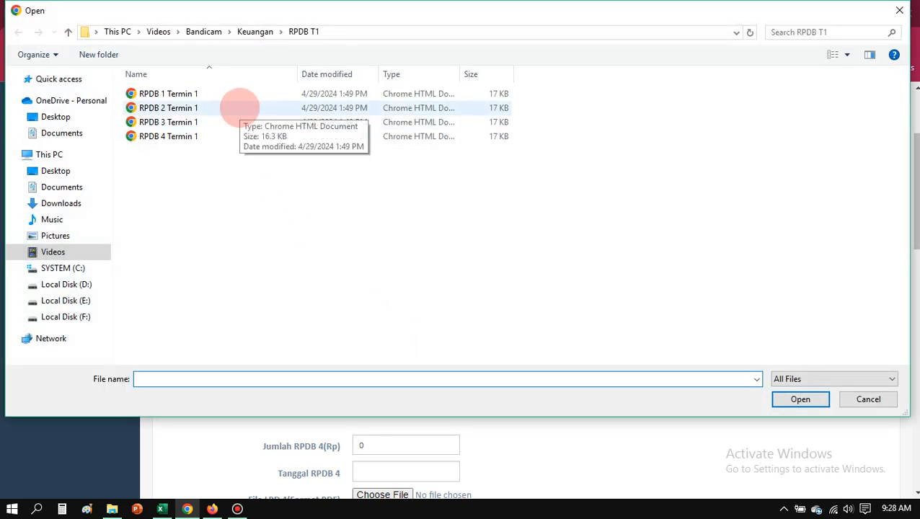
click(240, 108)
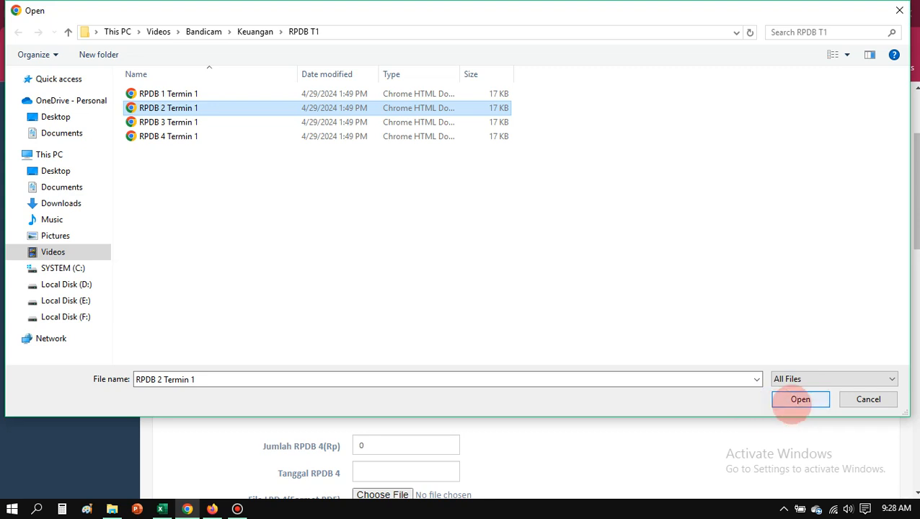
click(789, 400)
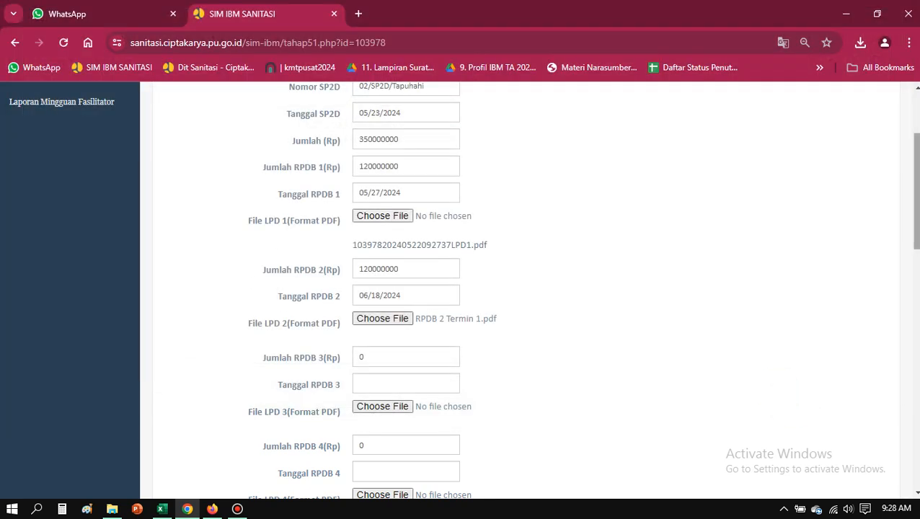
- Submit the form with the RPDB 2 data and reopen Tapuhahi's Pencairan Tahap I record
scroll(526, 289, down, 6)
scroll(527, 289, down, 6)
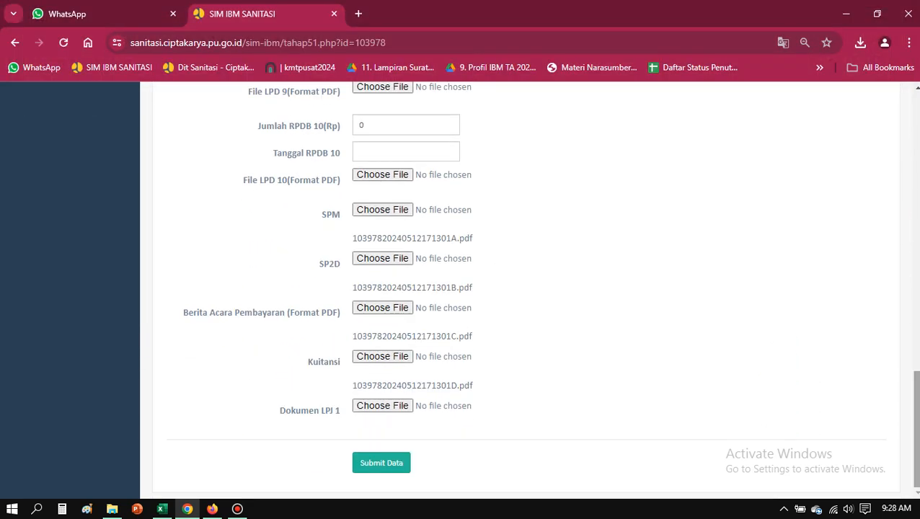
click(370, 461)
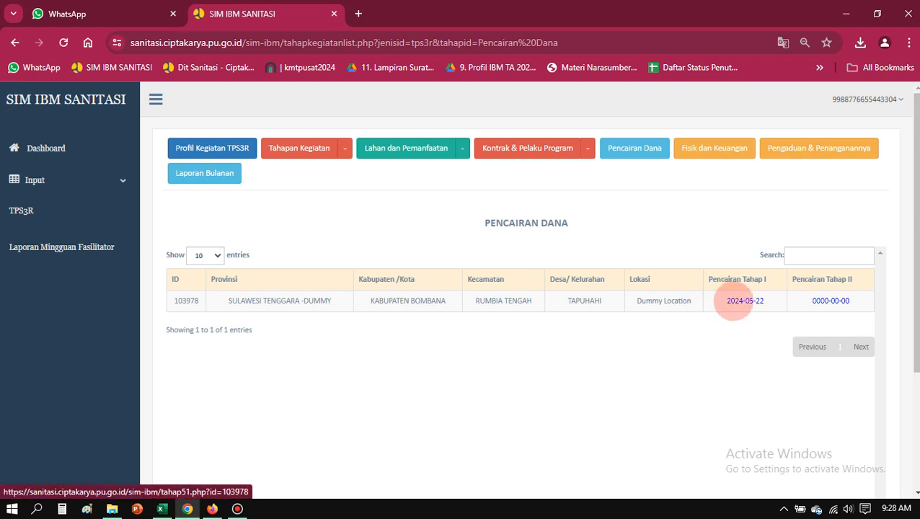
click(743, 301)
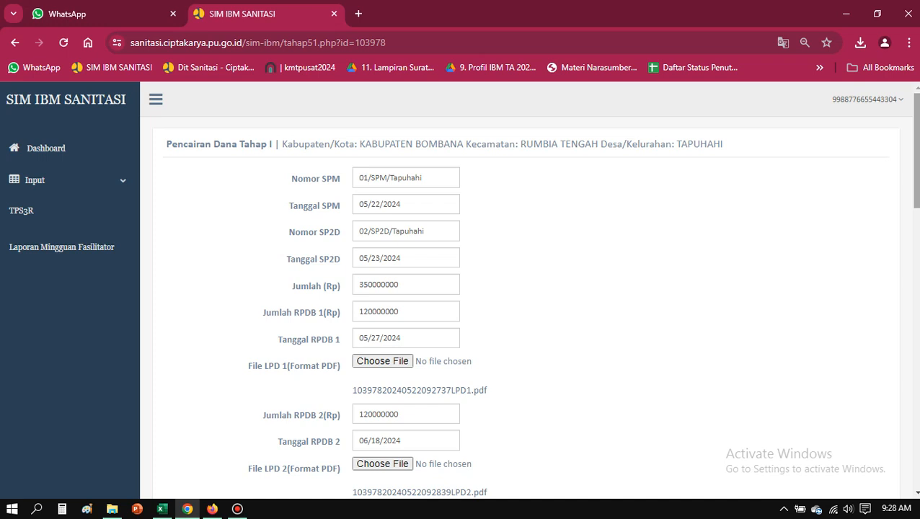
- Set Jumlah RPDB 3 to 110000000 and Tanggal RPDB 3 to 07/09/2024
scroll(894, 230, down, 3)
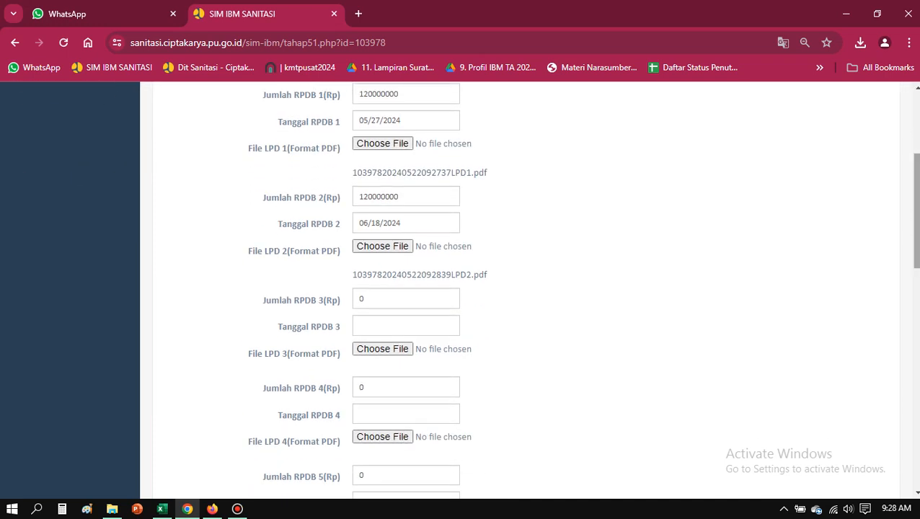
scroll(505, 288, up, 1)
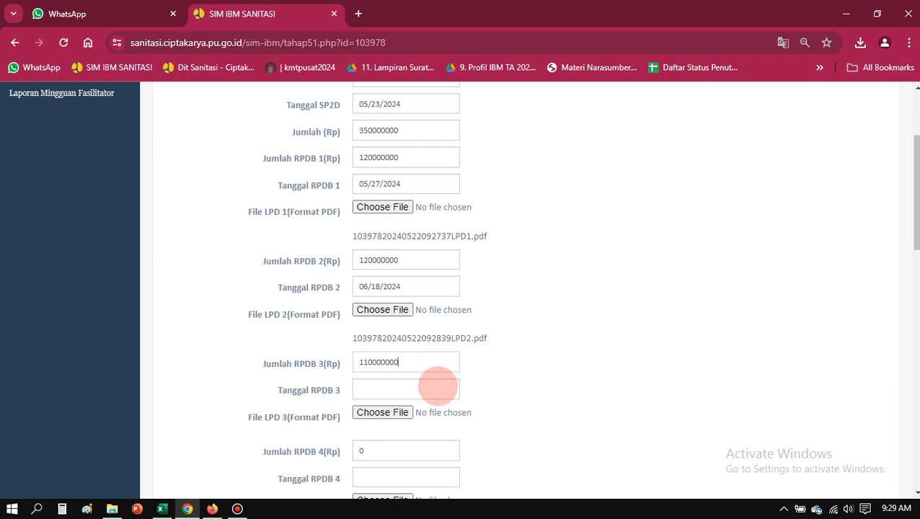
click(437, 388)
click(482, 411)
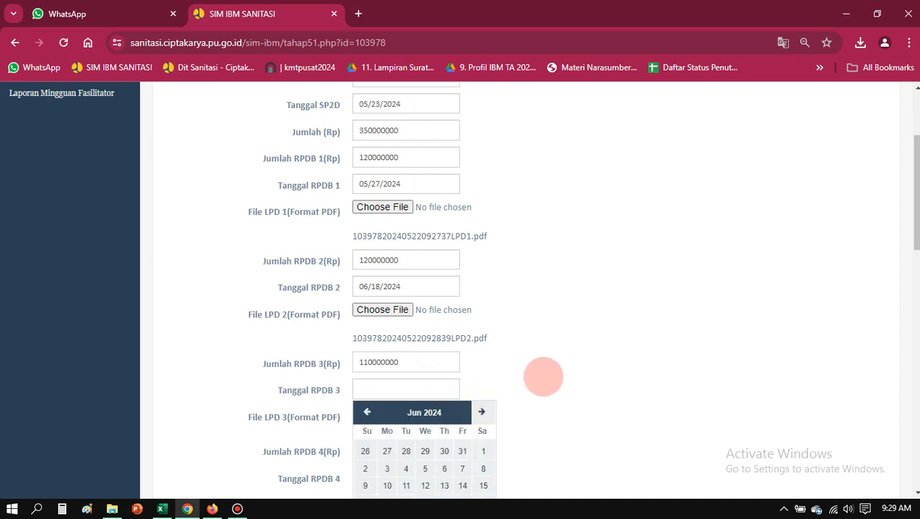
drag(916, 193, 916, 232)
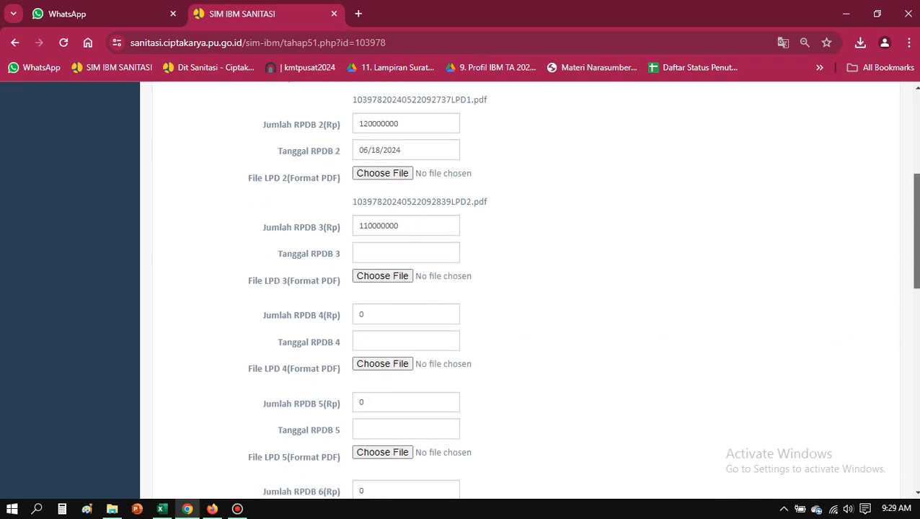
click(452, 250)
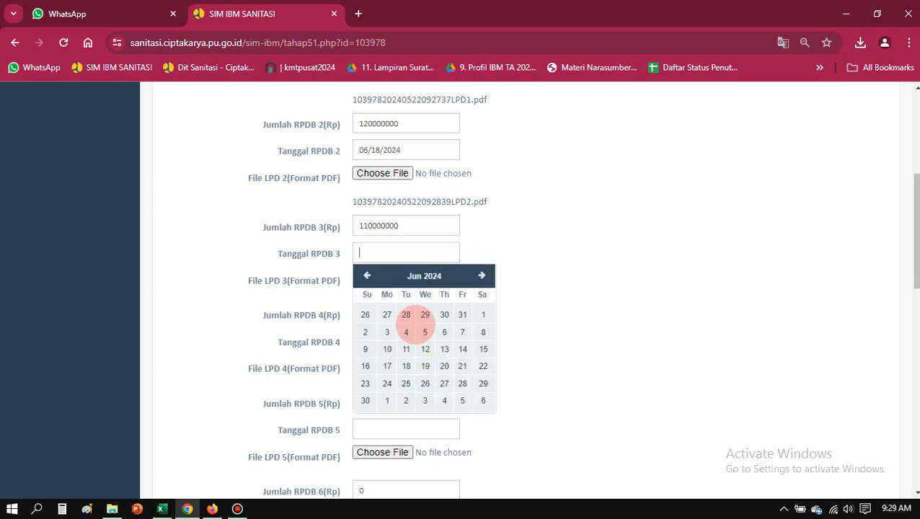
click(481, 275)
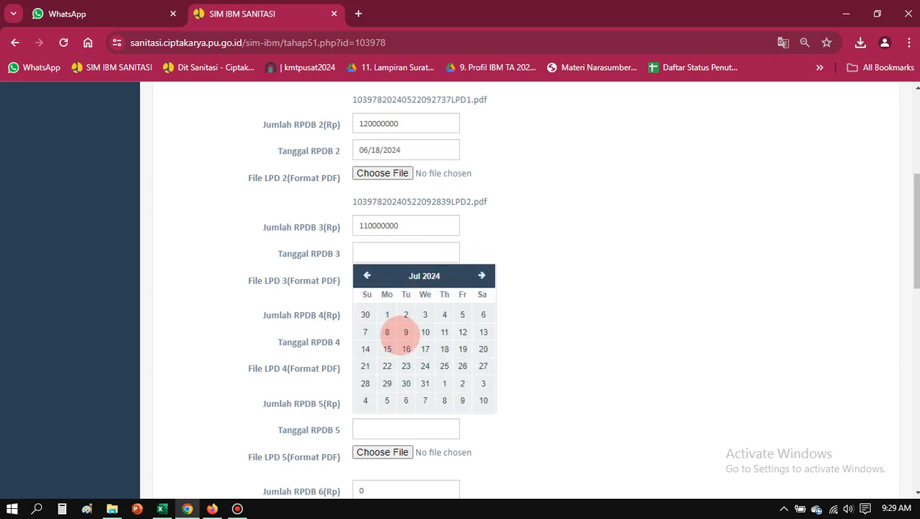
click(405, 332)
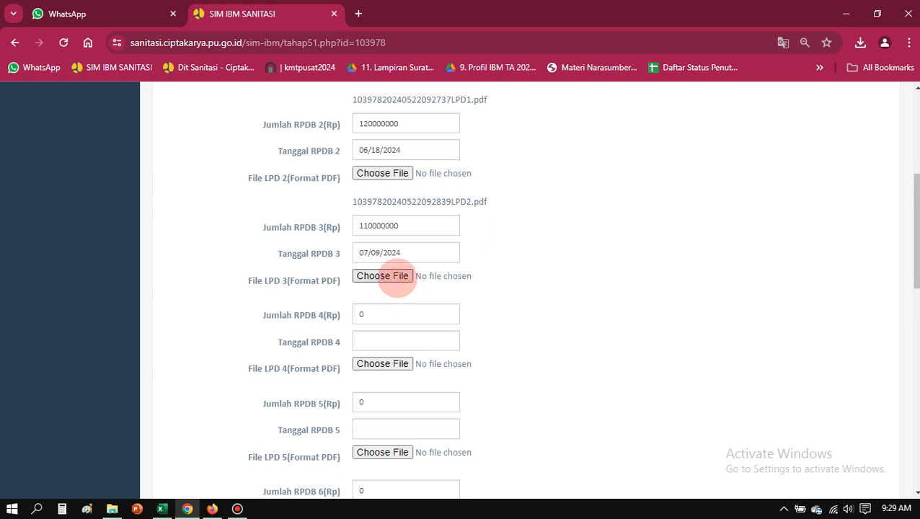
- Attach the RPDB 3 Termin 1 PDF from the RPDB T1 folder as File LPD 3
click(382, 277)
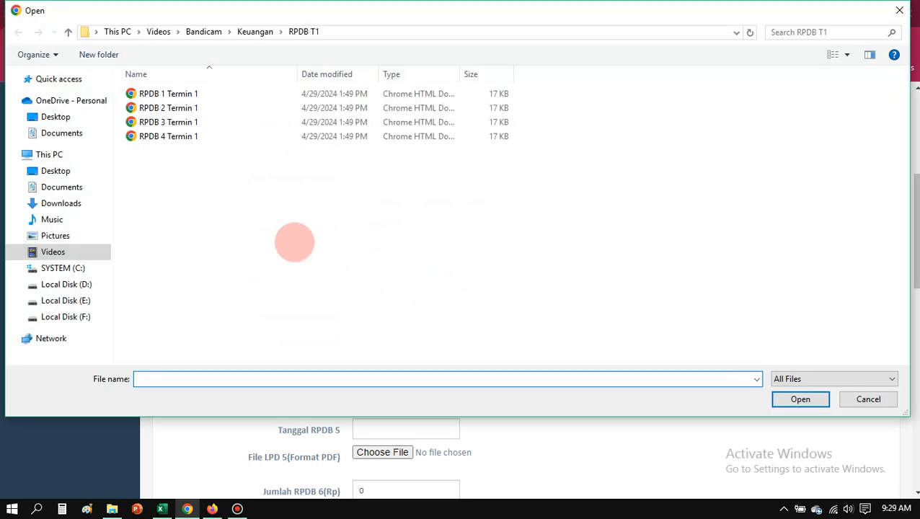
click(203, 123)
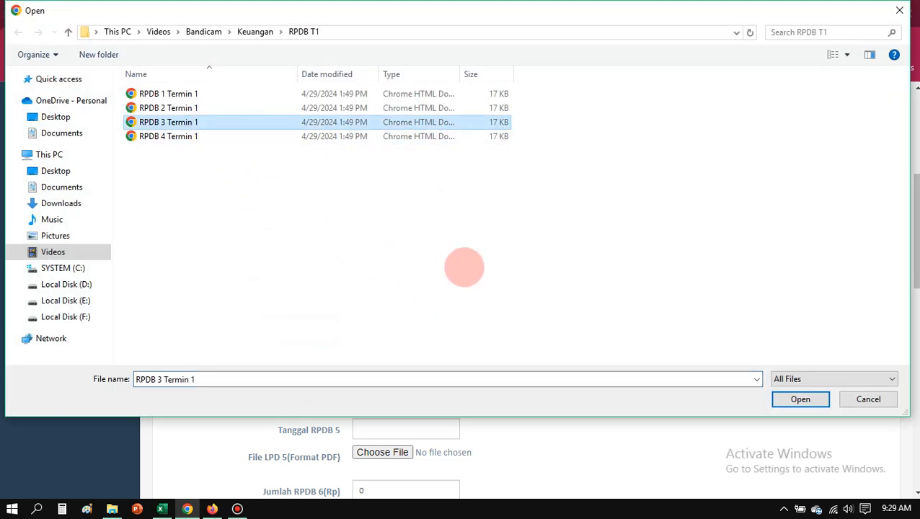
click(800, 398)
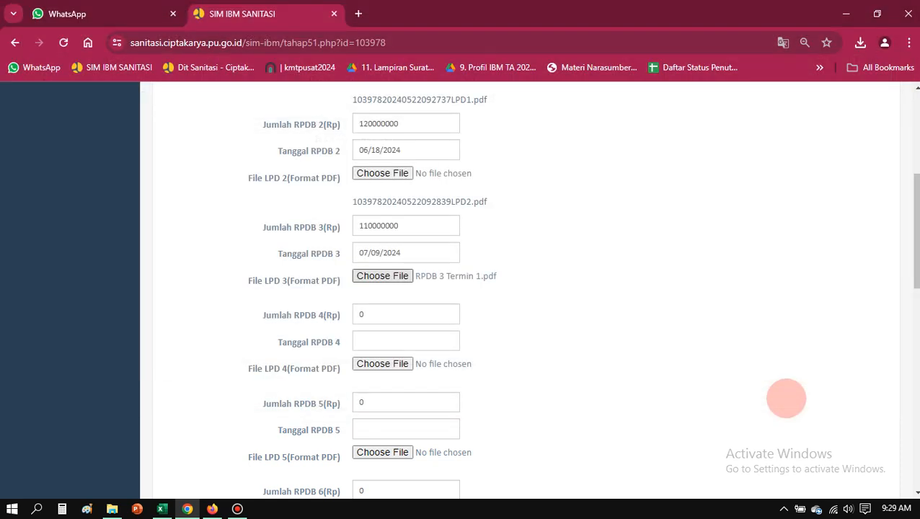
- Submit the form with the RPDB 3 data and reopen Tapuhahi's Pencairan Tahap I record
scroll(786, 396, down, 6)
scroll(869, 442, down, 4)
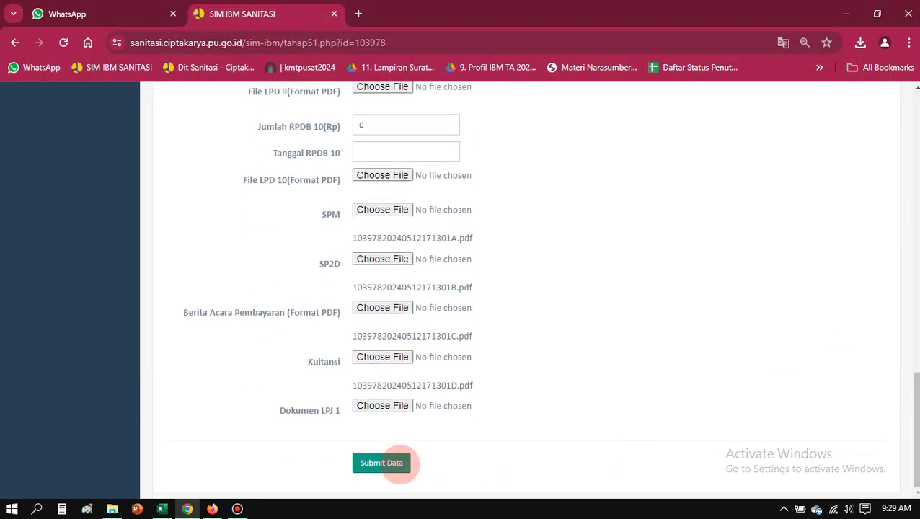
click(399, 463)
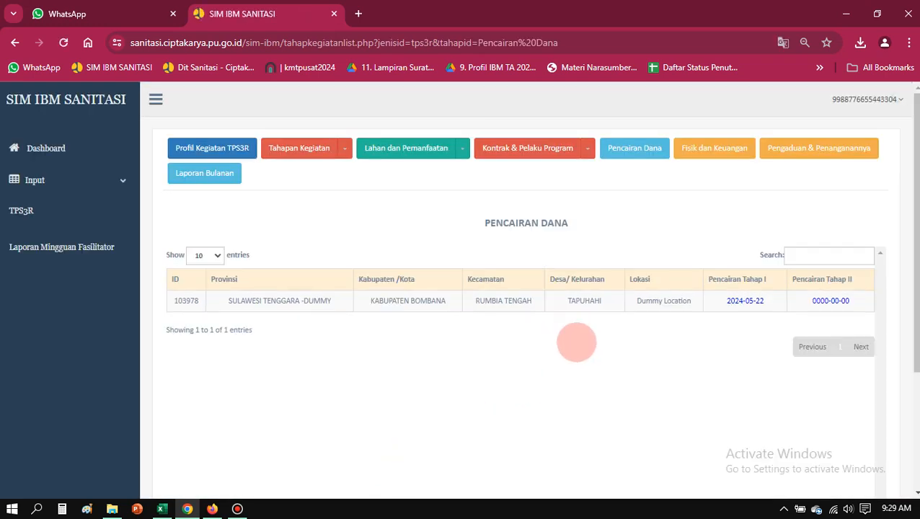
click(743, 301)
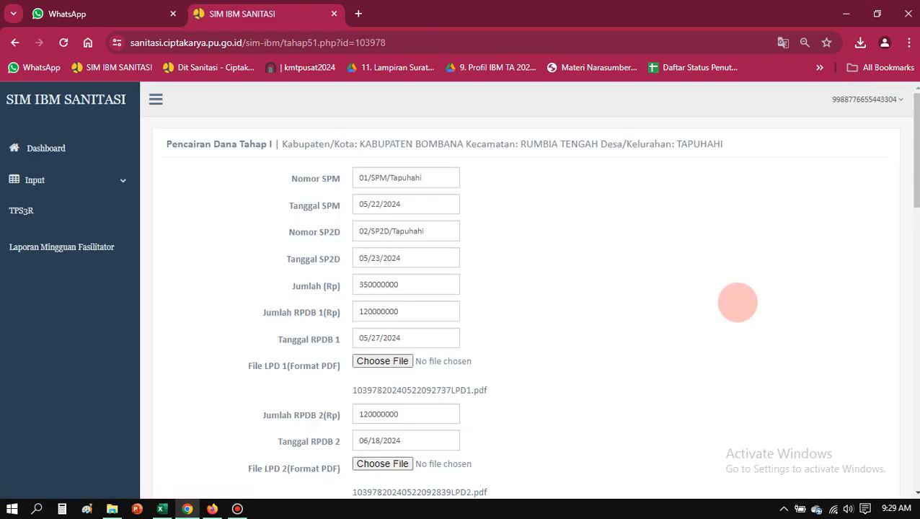
- Set Tanggal RPDB 4 to 05/22/2024 and attach the Tidak Ada PDF from the Keuangan folder as File LPD 4
scroll(781, 240, down, 3)
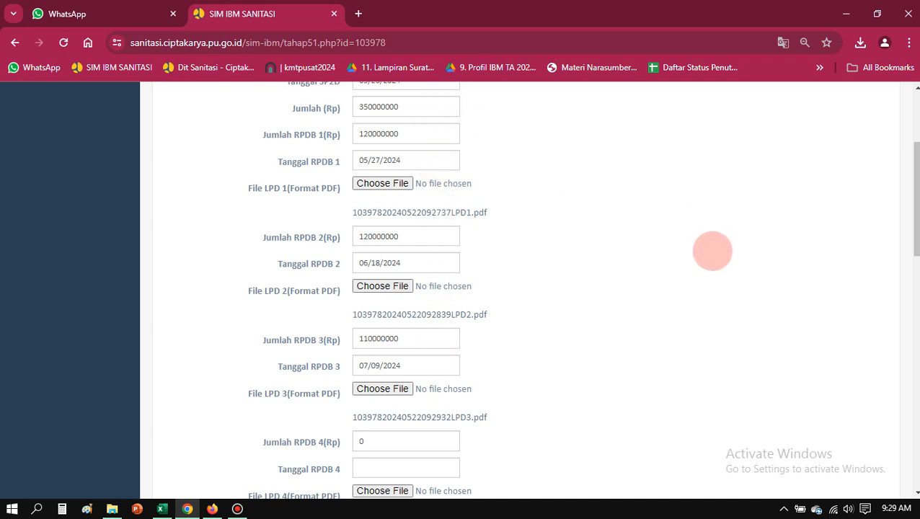
drag(910, 218, 904, 269)
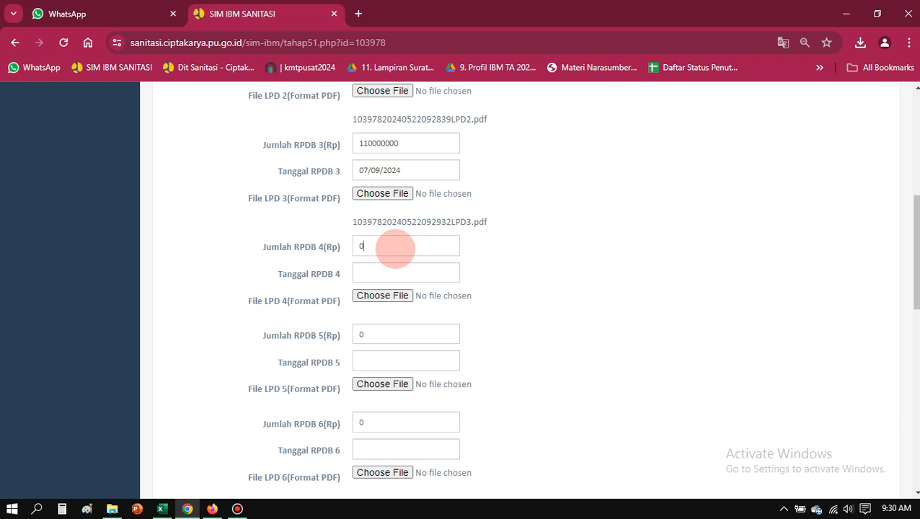
click(395, 248)
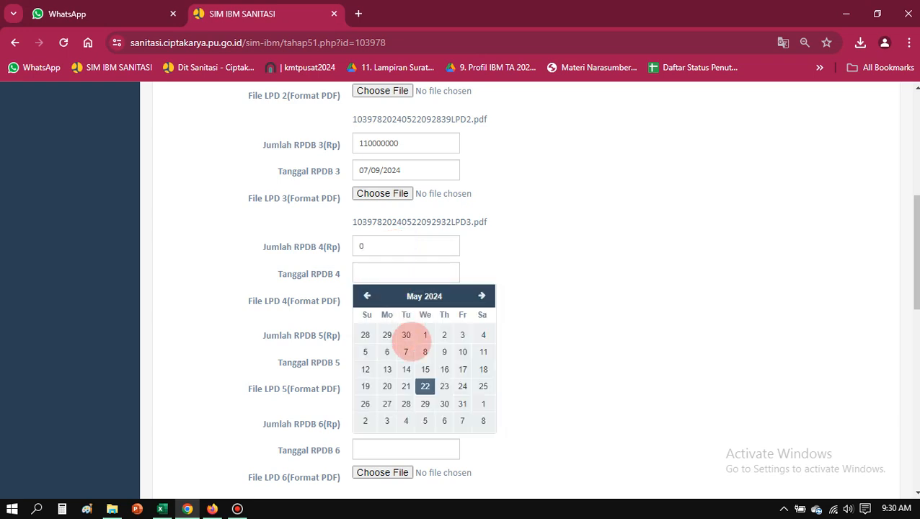
click(424, 385)
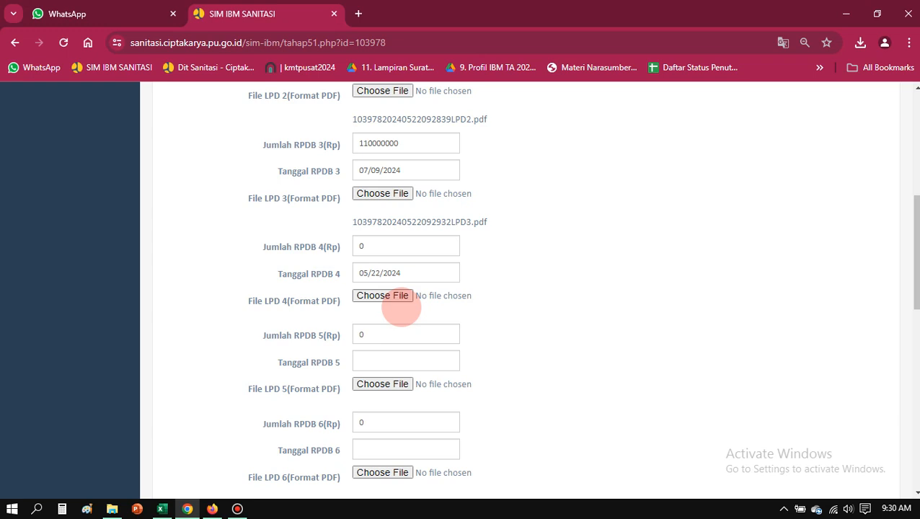
click(397, 299)
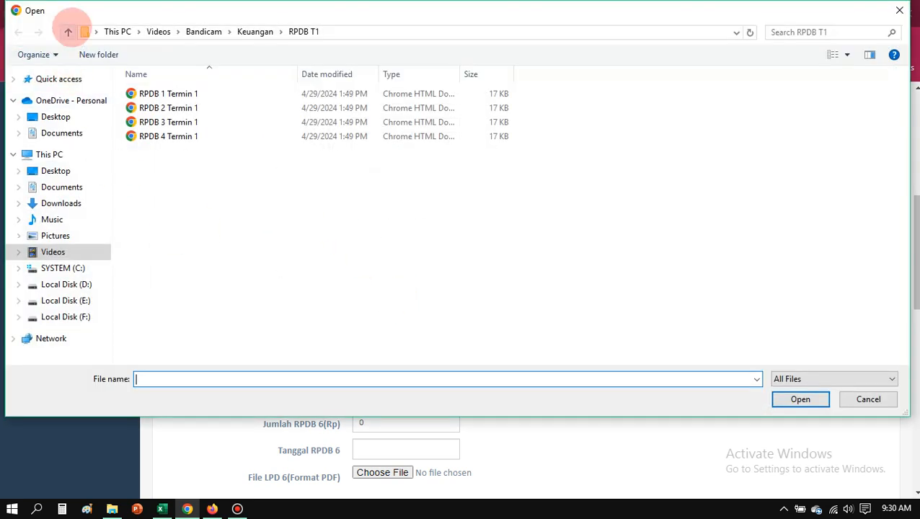
click(67, 32)
click(641, 105)
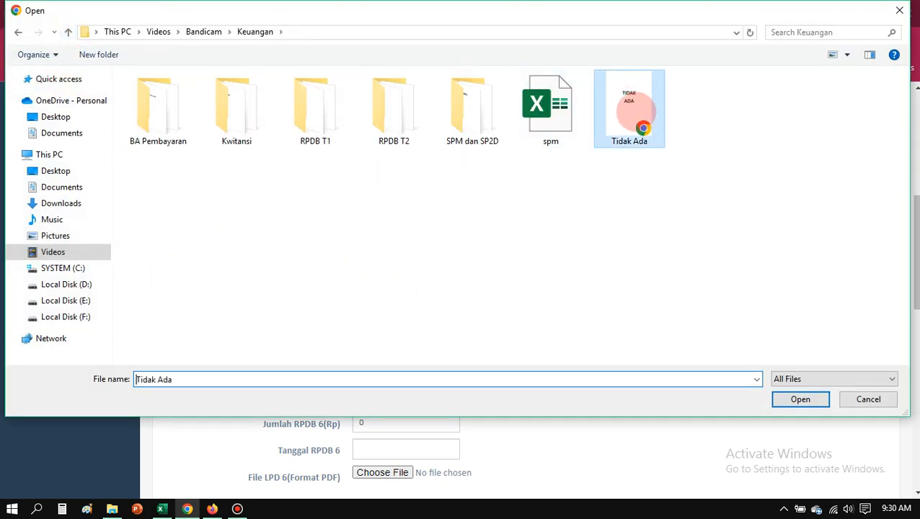
click(796, 401)
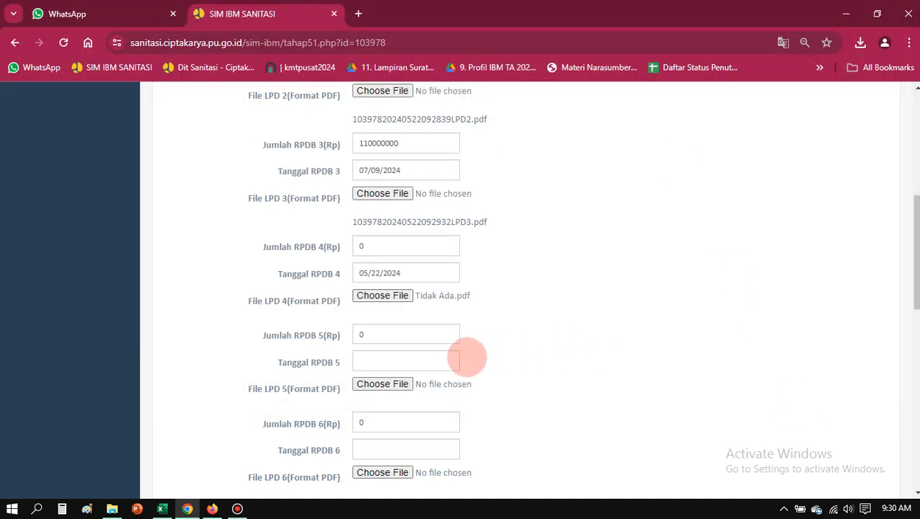
- Set Tanggal RPDB 5 to 05/22/2024 and attach the Tidak Ada PDF as File LPD 5
click(453, 356)
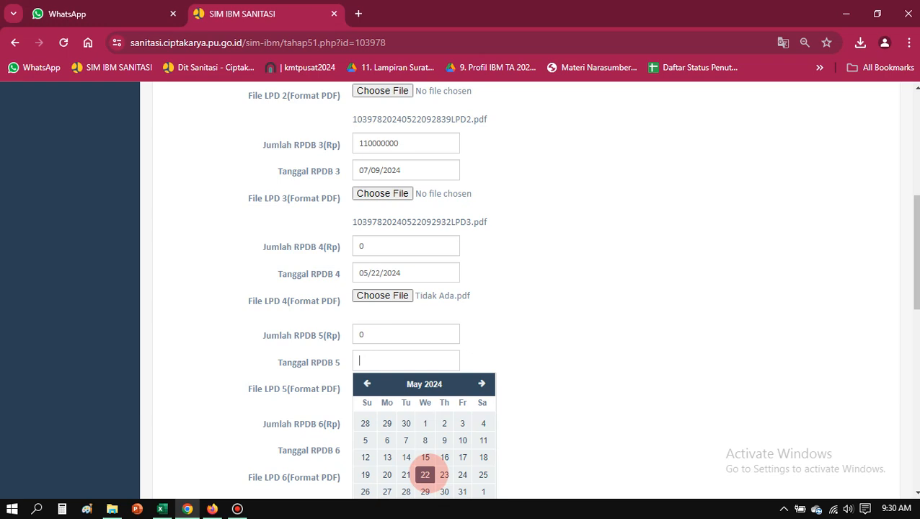
click(424, 474)
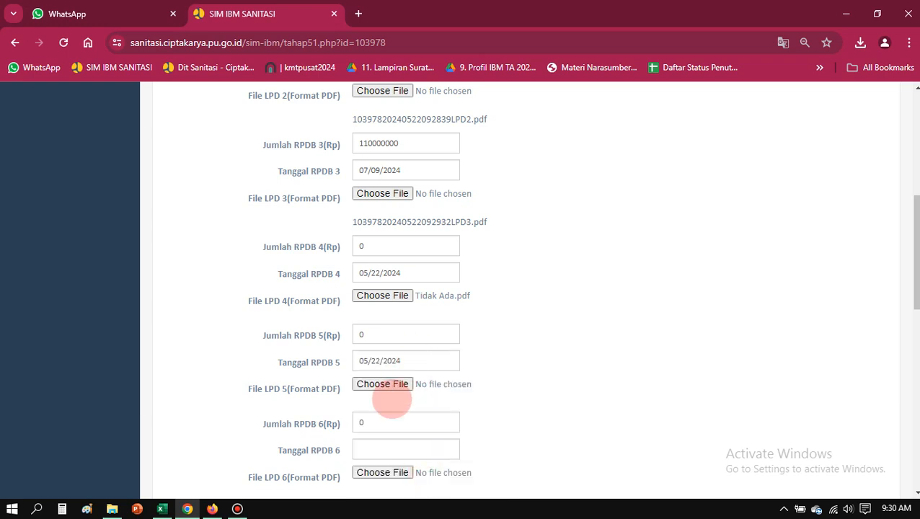
click(390, 383)
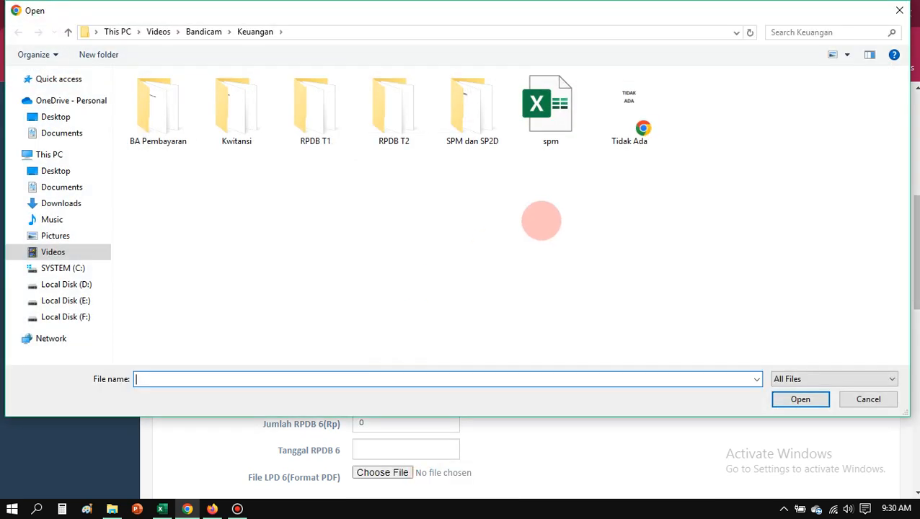
click(634, 130)
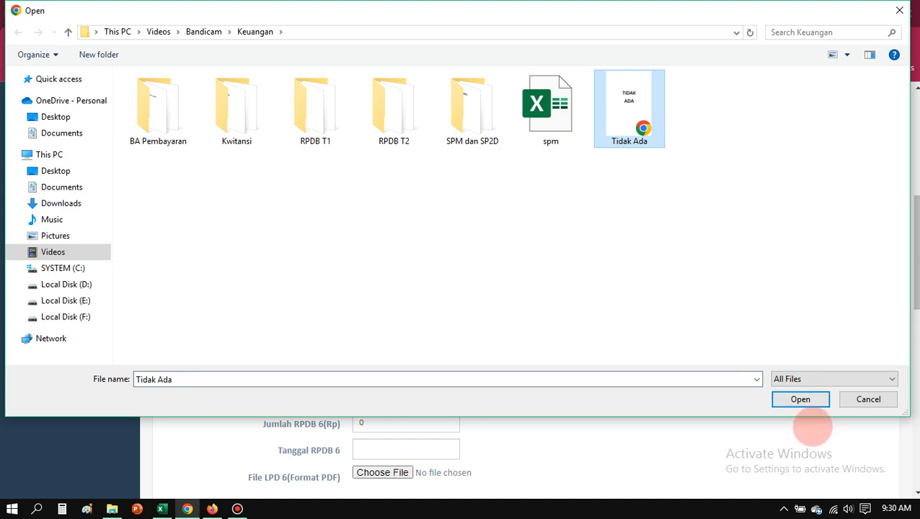
click(800, 399)
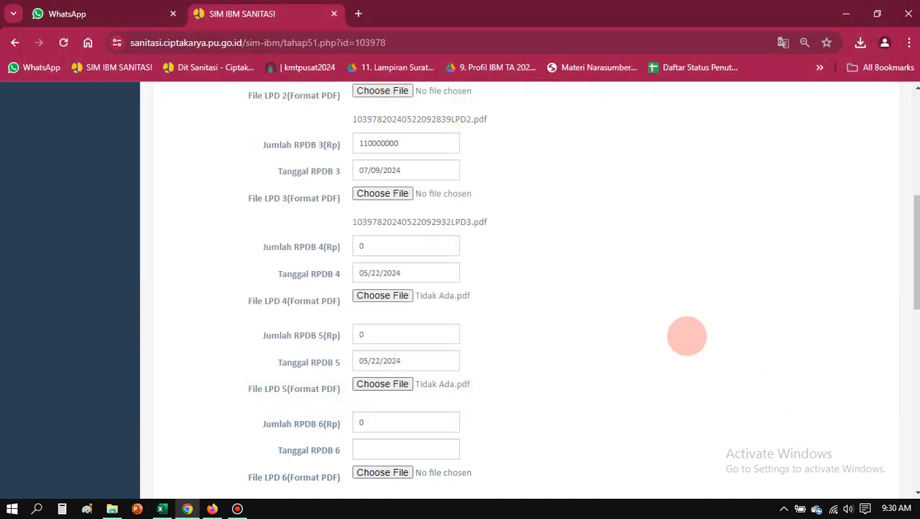
- Submit the form with the RPDB 4 and RPDB 5 data and reopen Tapuhahi's Pencairan Tahap I record
click(914, 285)
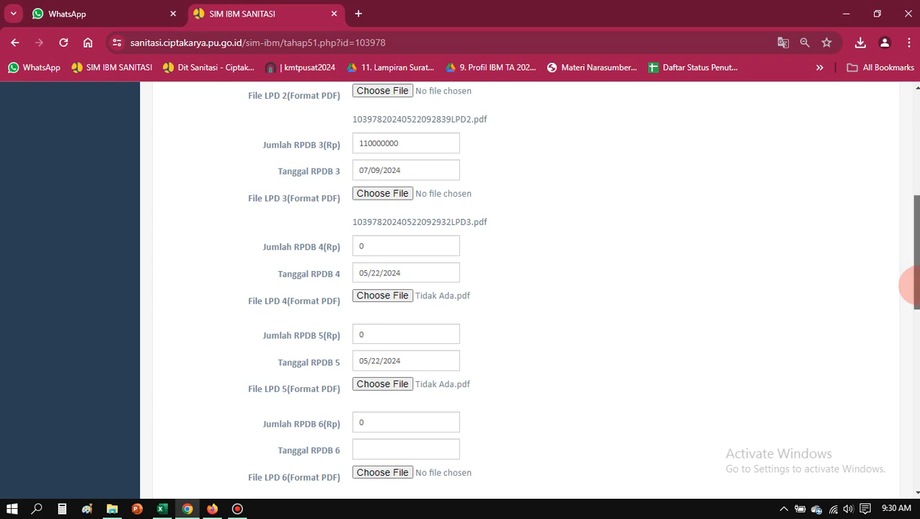
drag(914, 285, 914, 264)
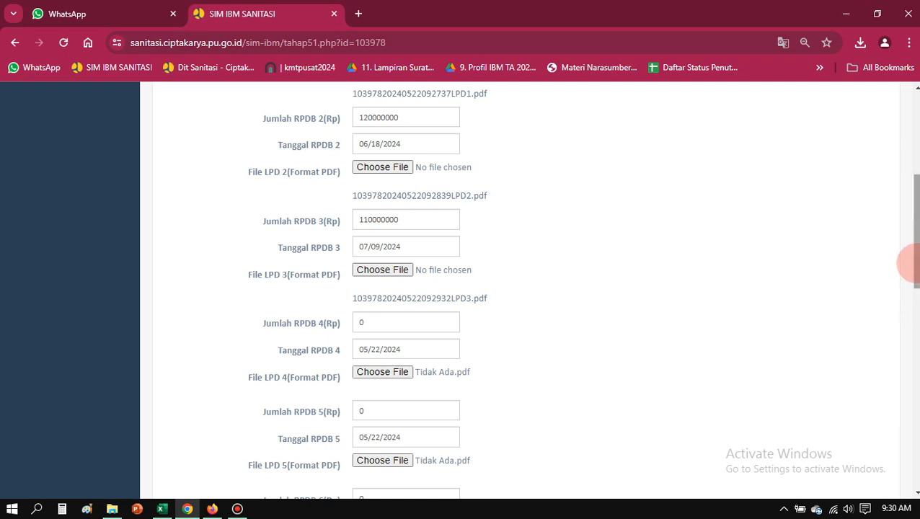
drag(909, 263, 911, 458)
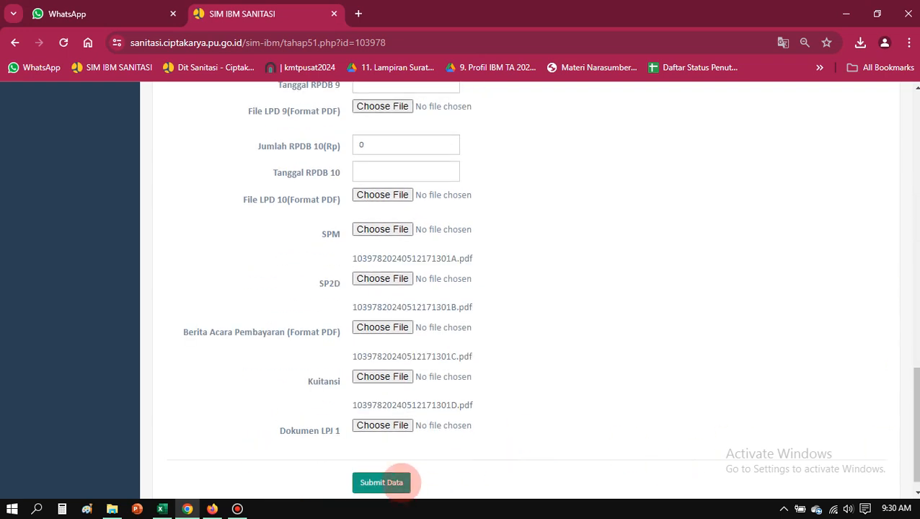
click(390, 482)
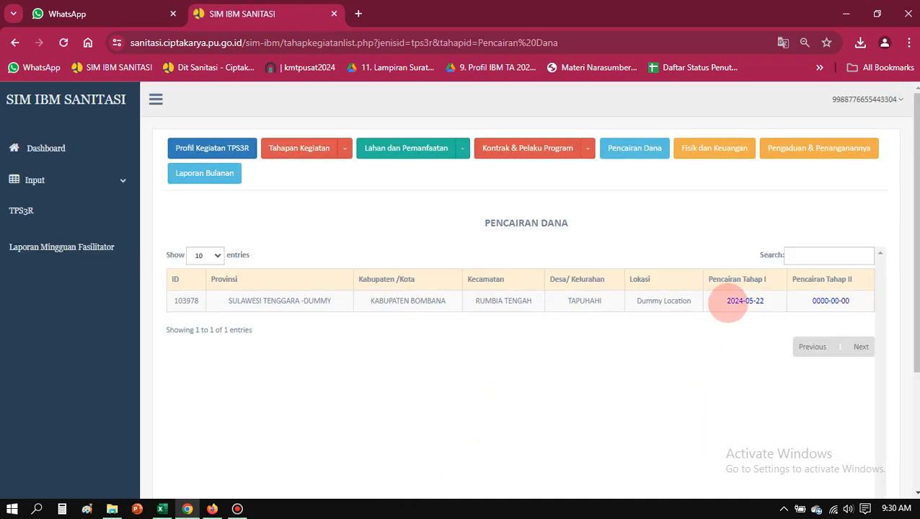
click(728, 303)
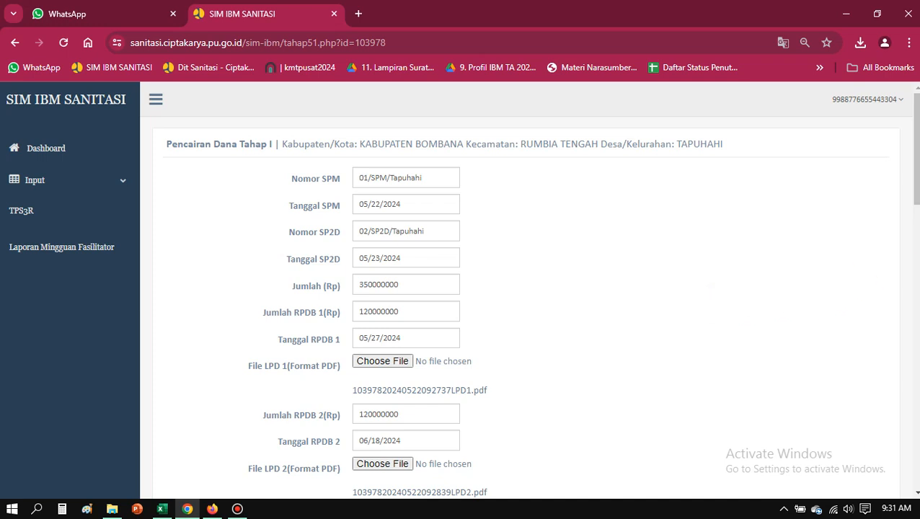
- Attach the Tidak Ada PDF from the Keuangan folder as Dokumen LPJ 1
scroll(830, 290, down, 3)
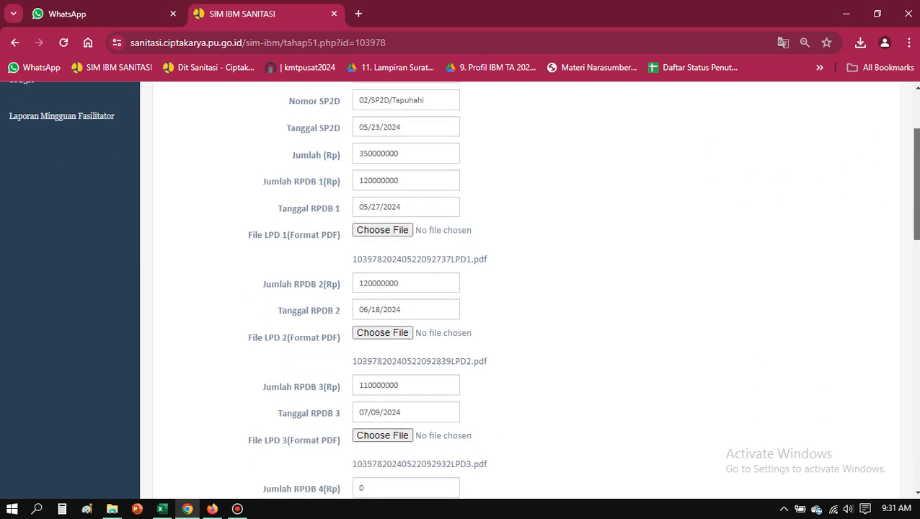
scroll(829, 289, down, 2)
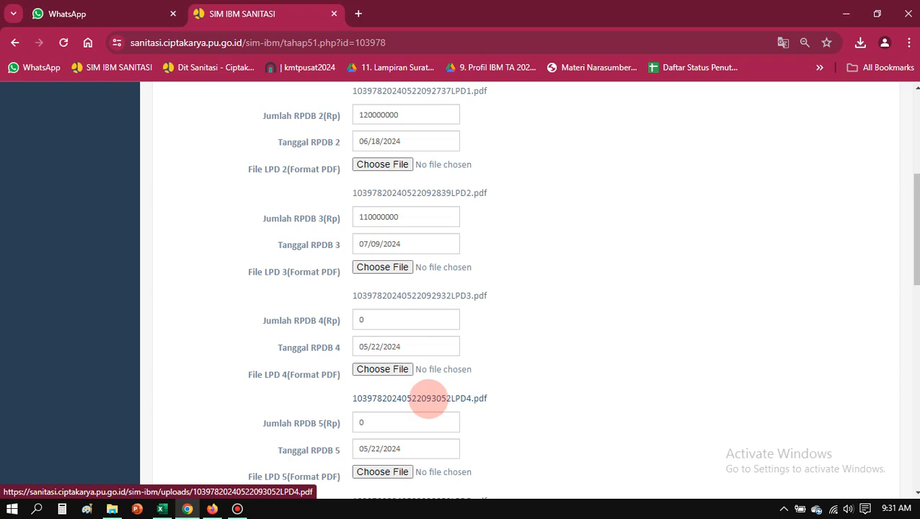
drag(916, 230, 917, 150)
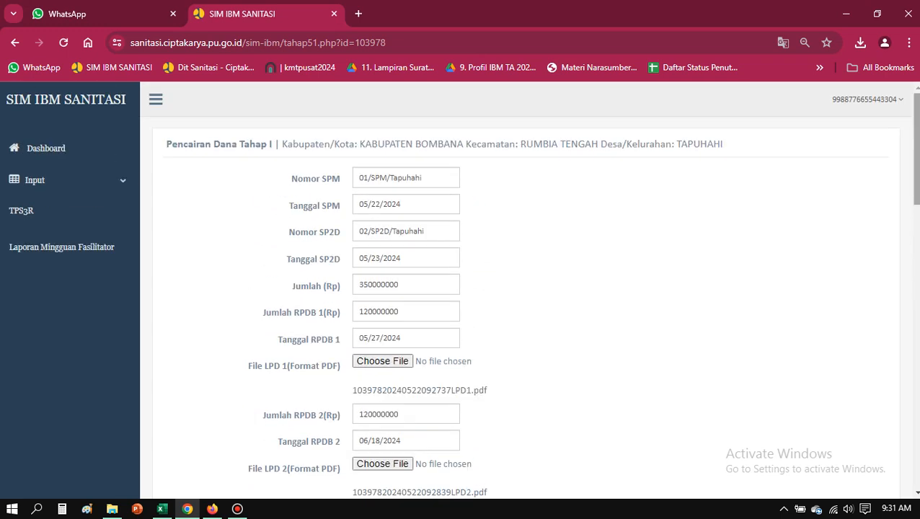
drag(916, 150, 916, 423)
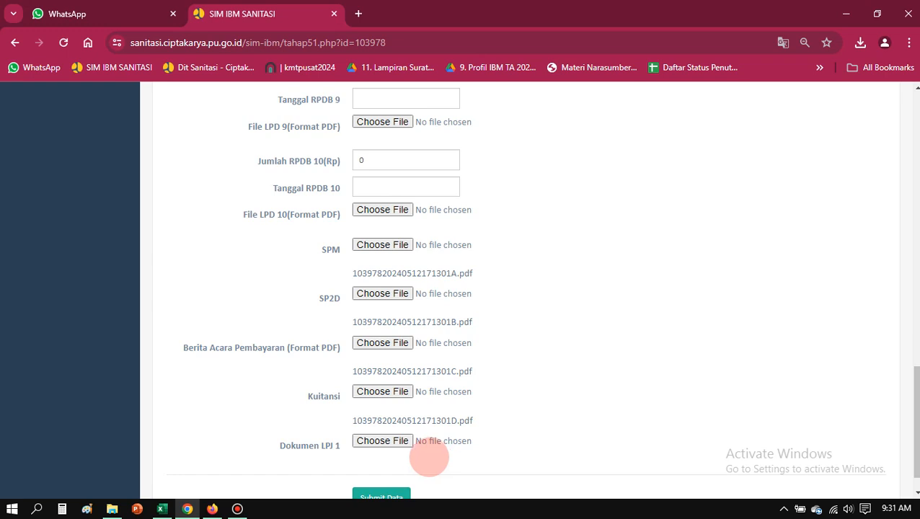
click(405, 443)
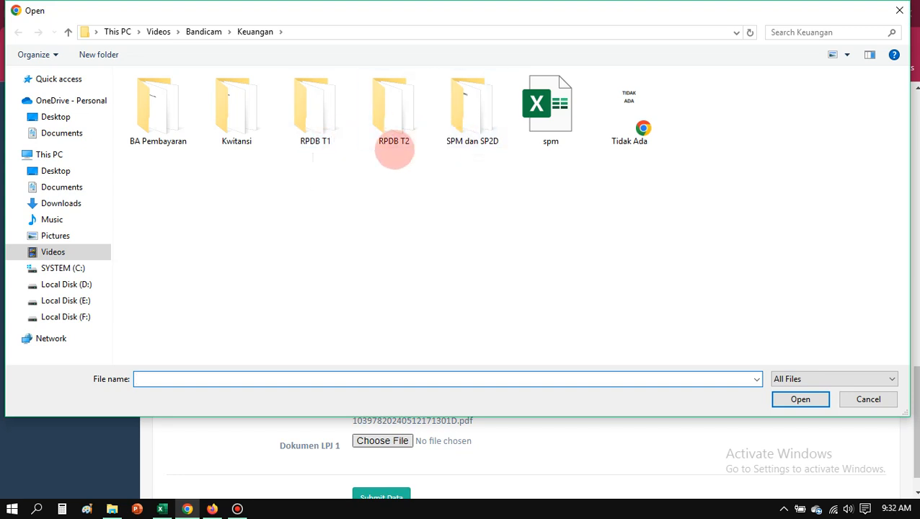
click(626, 124)
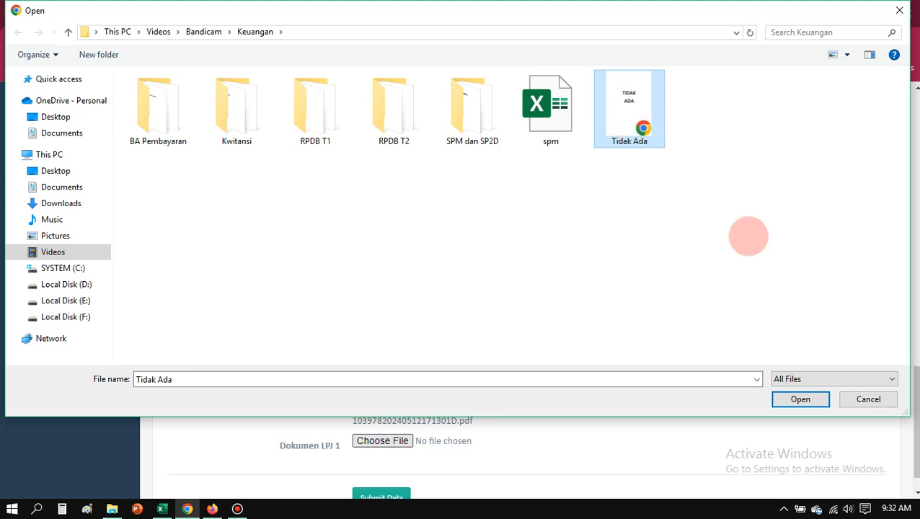
click(800, 398)
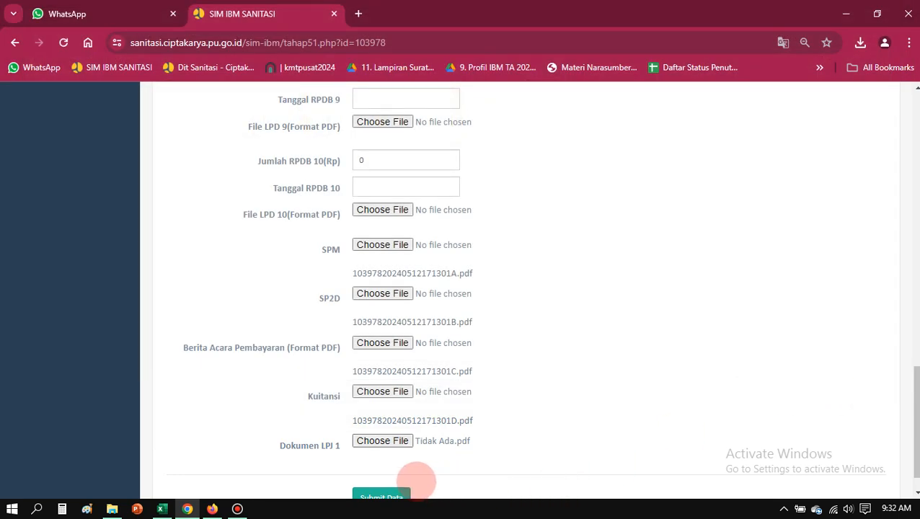
- Submit the form with the LPJ 1 document and reopen Tapuhahi's Pencairan Tahap I record to check its uploaded documents
click(397, 479)
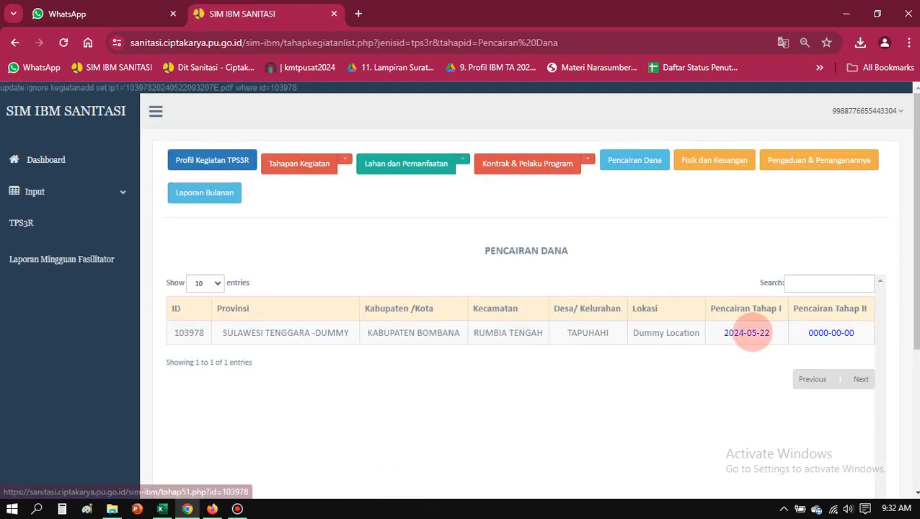
click(748, 333)
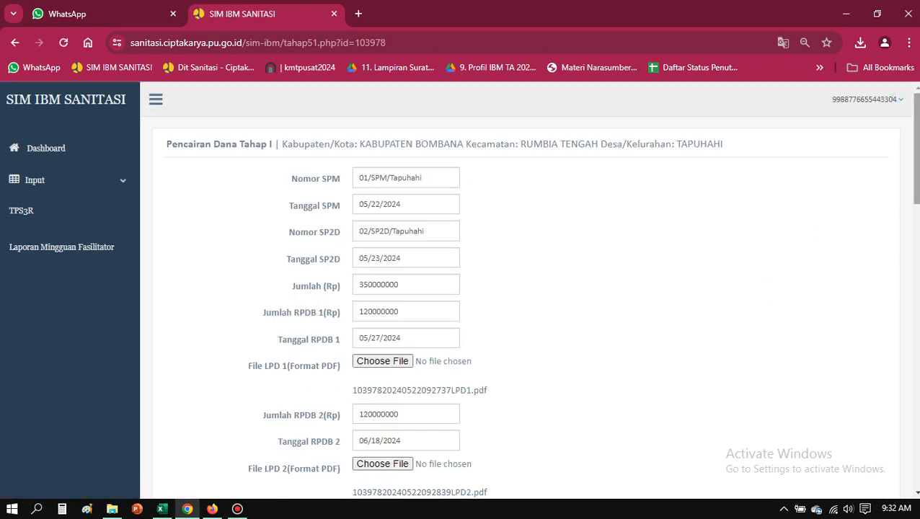
drag(916, 175, 916, 457)
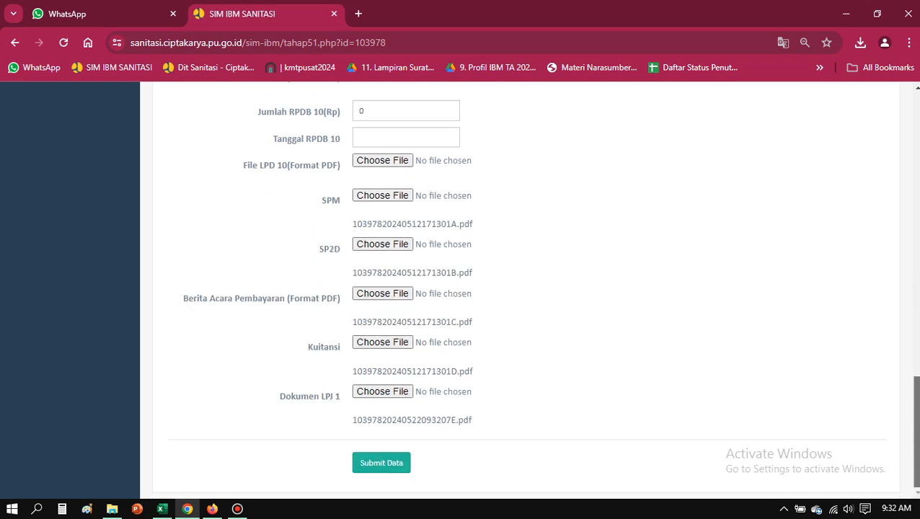
click(854, 408)
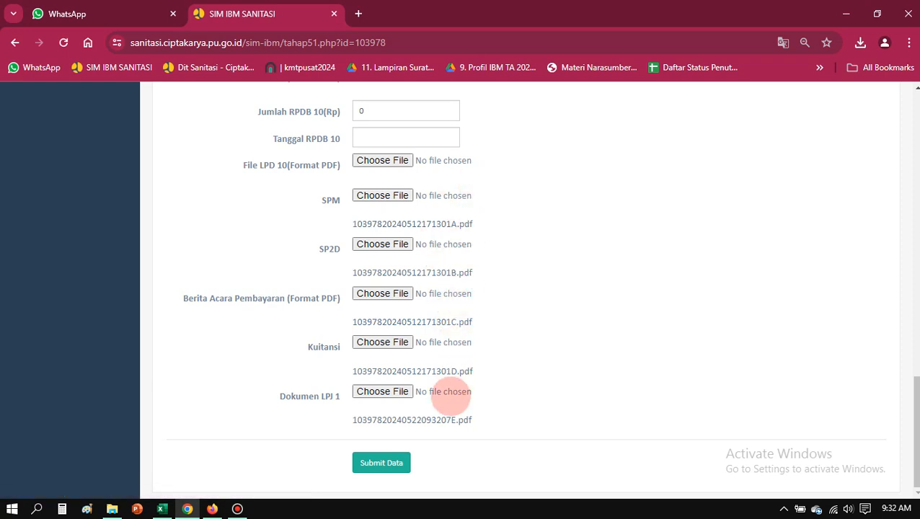
scroll(566, 404, up, 2)
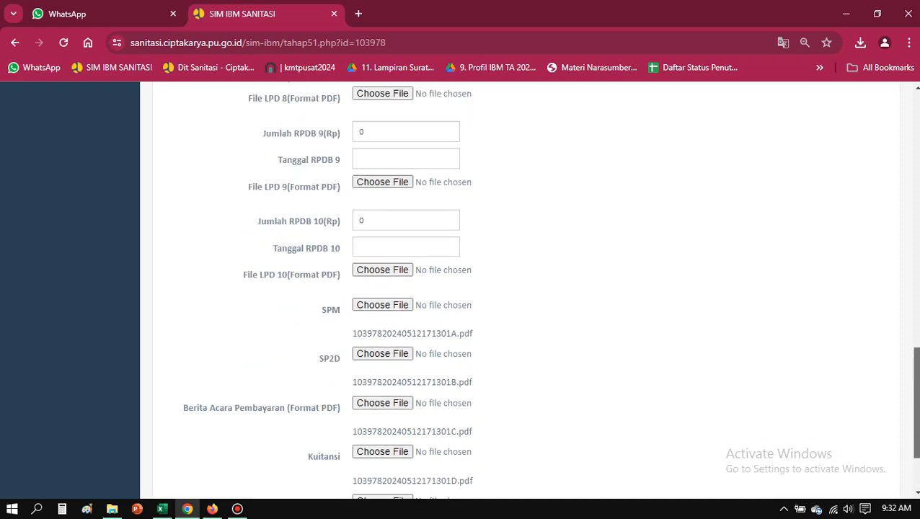
- Review the RPDB entries and uploaded documents in Tapuhahi's Pencairan Tahap I record and submit the form
scroll(529, 289, up, 8)
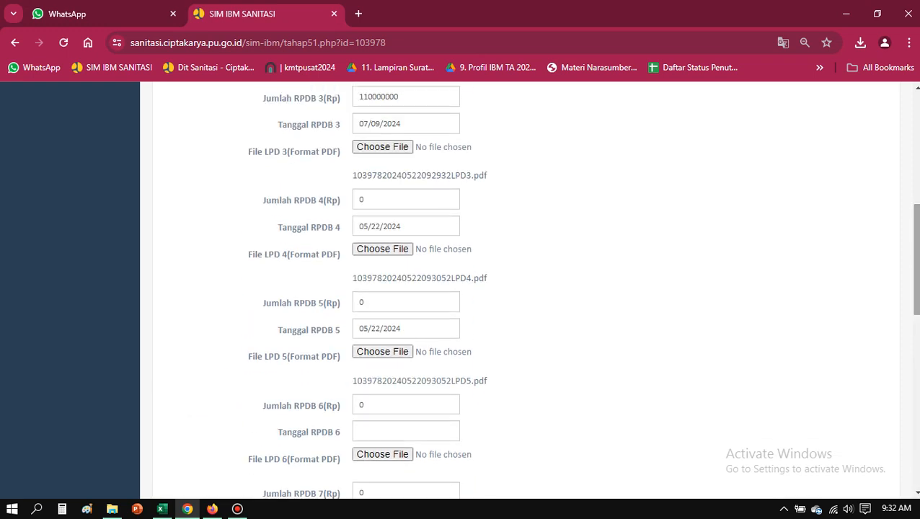
scroll(529, 289, up, 3)
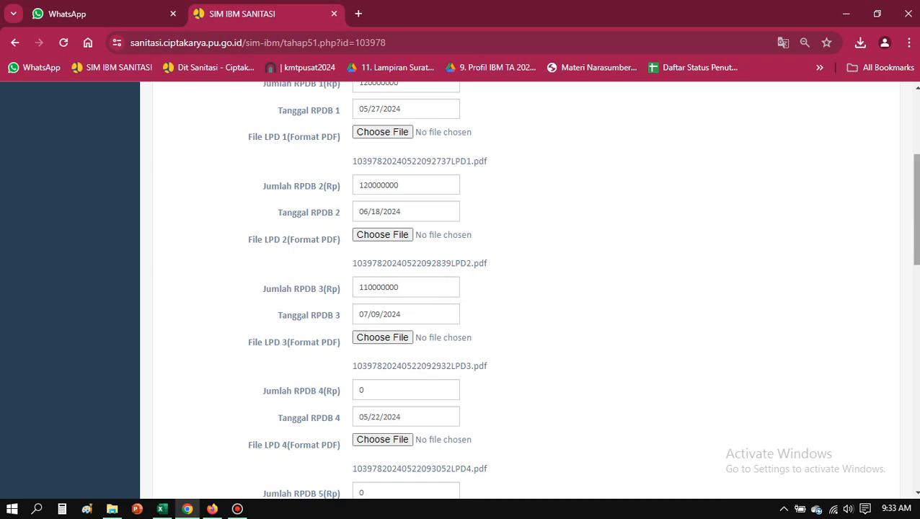
drag(916, 215, 916, 153)
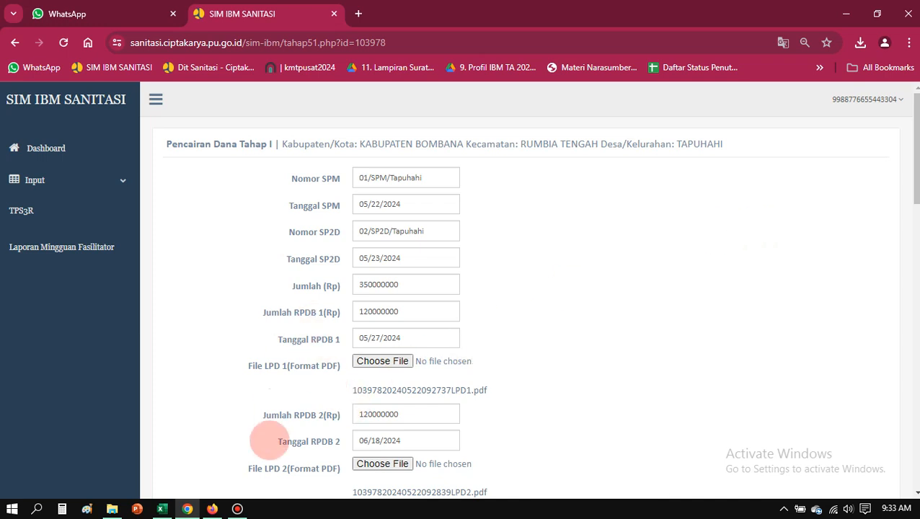
drag(916, 152, 916, 435)
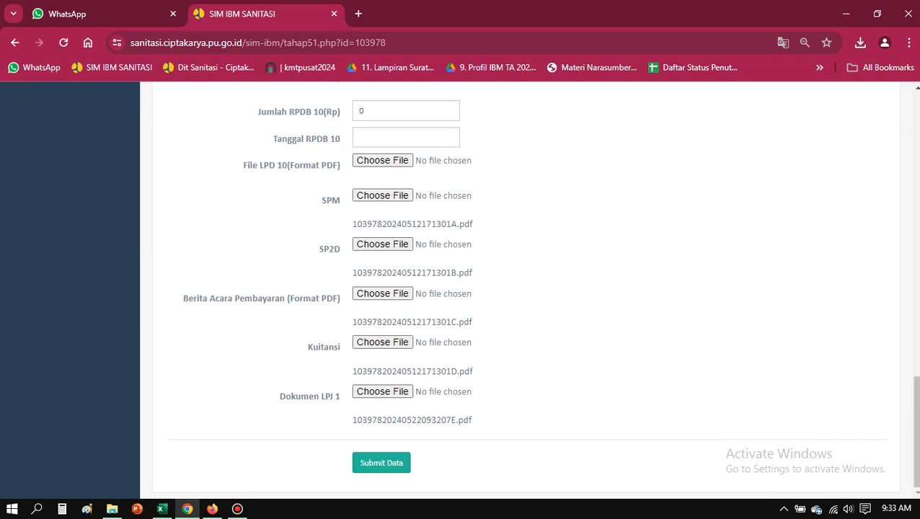
click(381, 462)
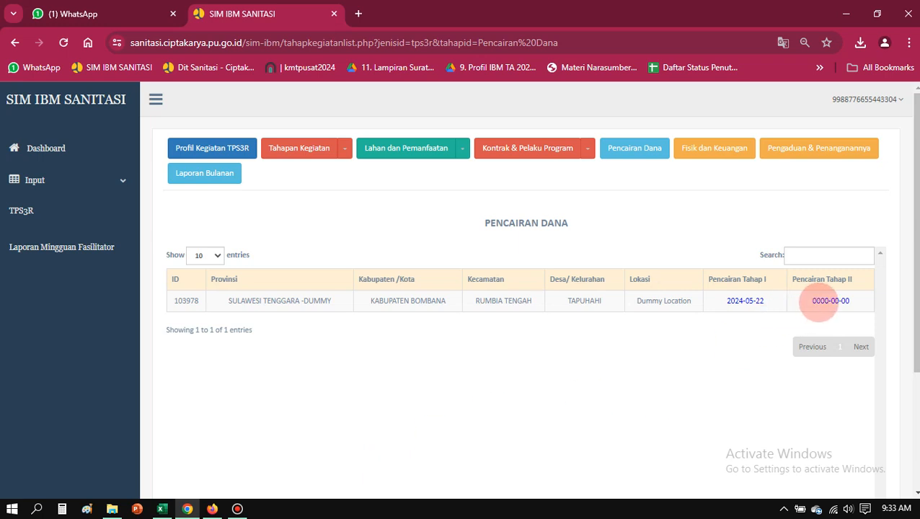
- Open Tapuhahi's Pencairan Tahap II record and set Nomor SPM to 02/SPM/2024 and Tanggal SPM to 05/23/2024
click(822, 301)
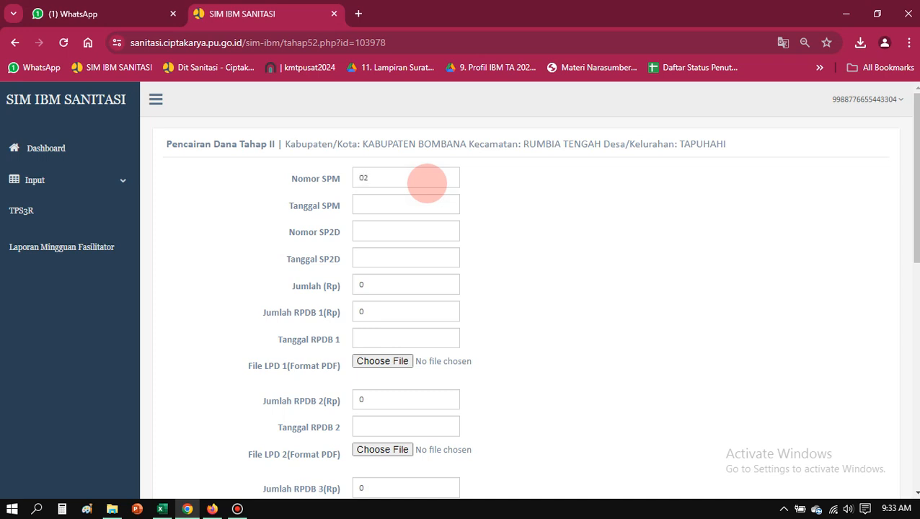
text(M/2024)
click(417, 204)
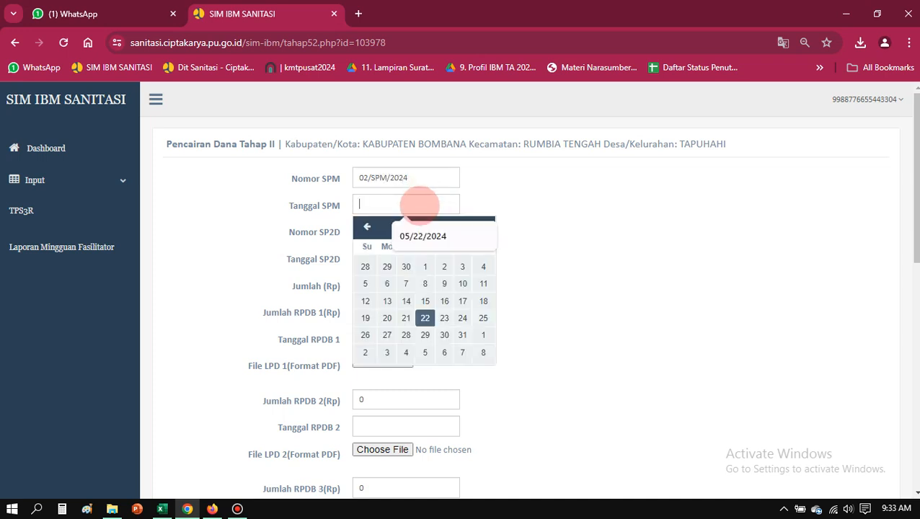
click(444, 316)
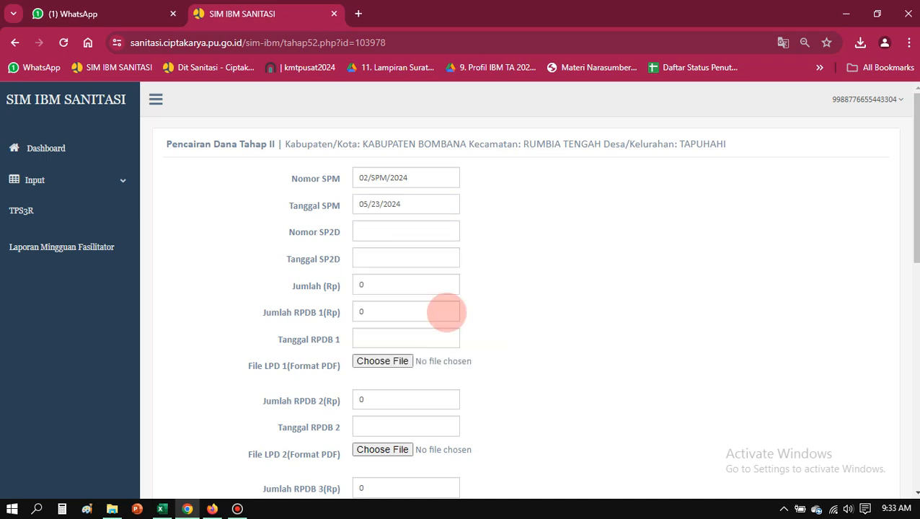
- Fill in Nomor SP2D 02/sp2d/2024, Tanggal SP2D 05/24/2024 and Jumlah (Rp) 150000000 for the second stage
click(407, 255)
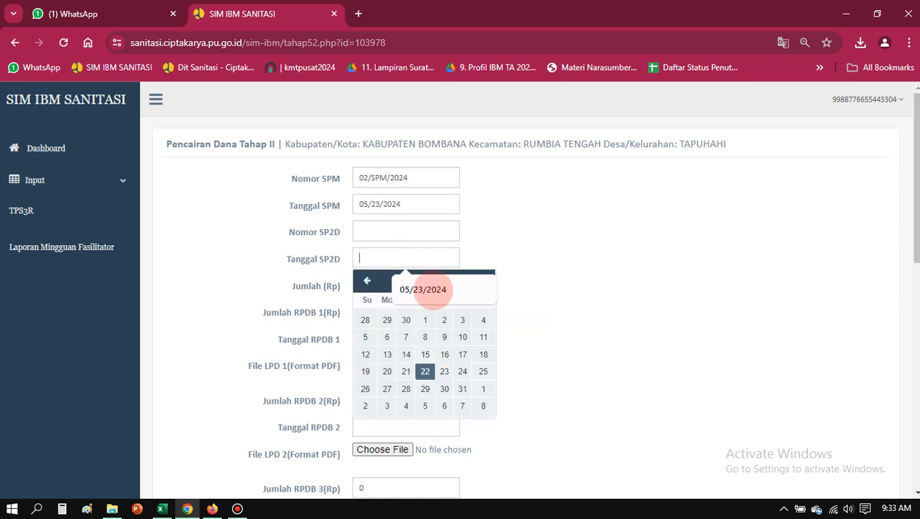
click(462, 371)
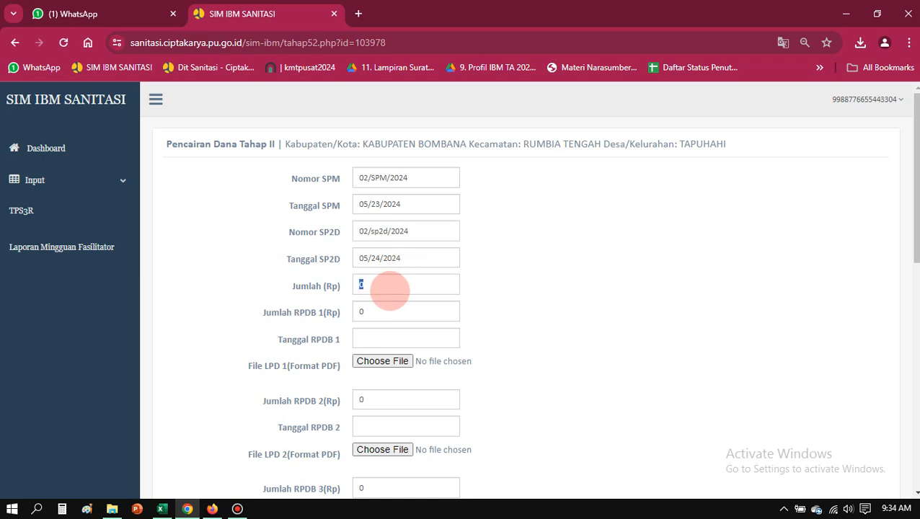
text(150000000)
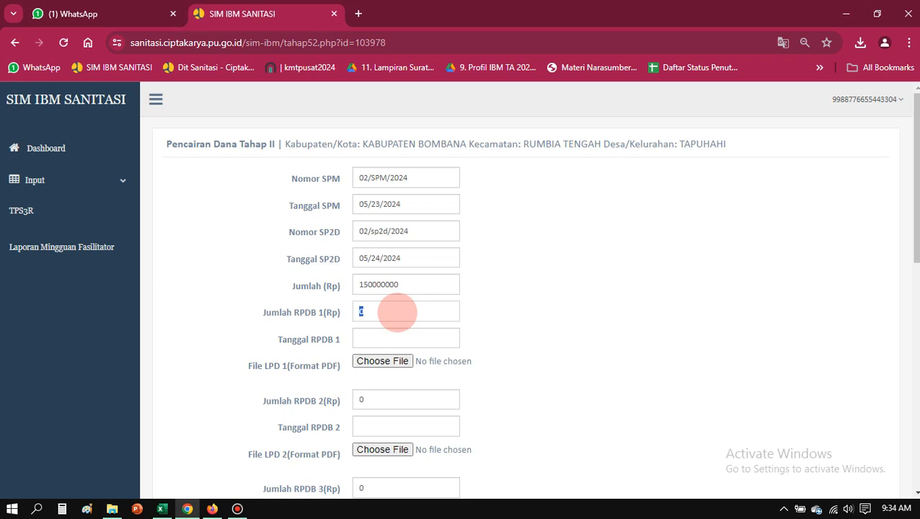
- Set Jumlah RPDB 1 to 100000000 and Tanggal RPDB 1 to 05/28/2024
text(100000000)
click(390, 340)
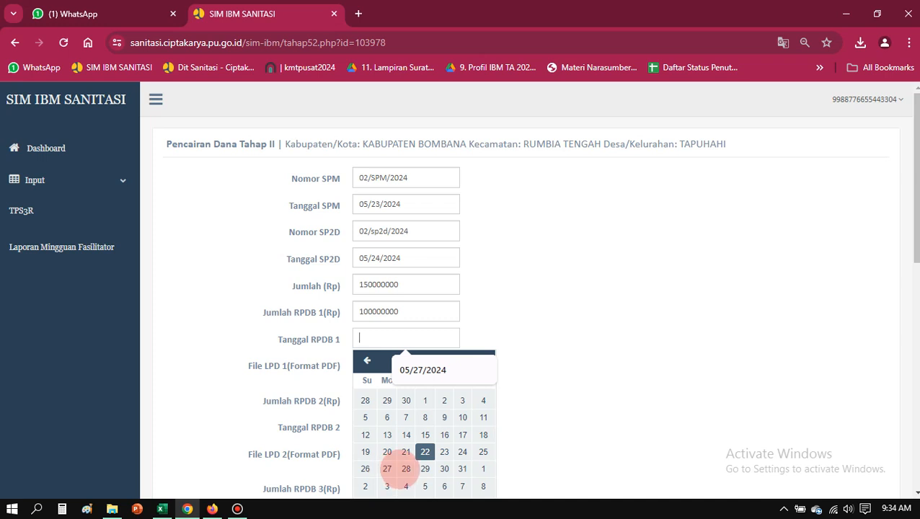
click(406, 469)
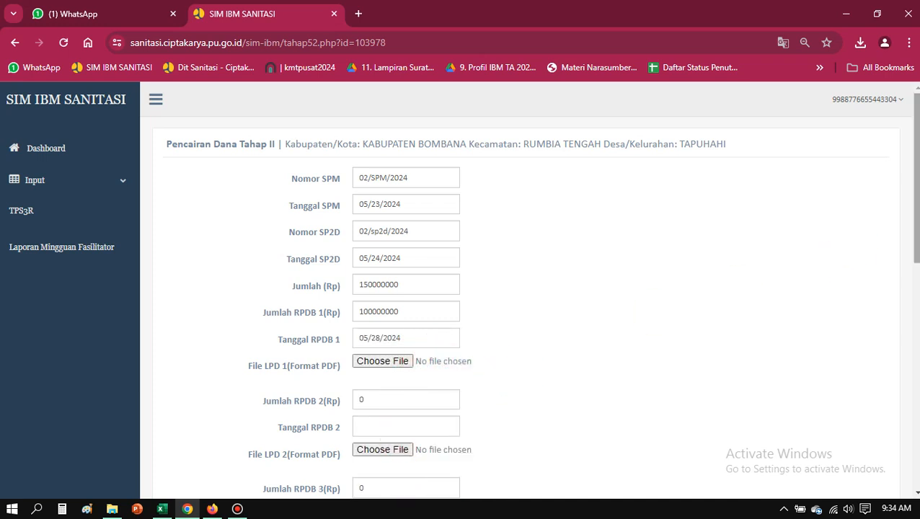
- Attach the SPM T2 PDF from the SPM dan SP2D folder as the SPM document
scroll(526, 289, down, 15)
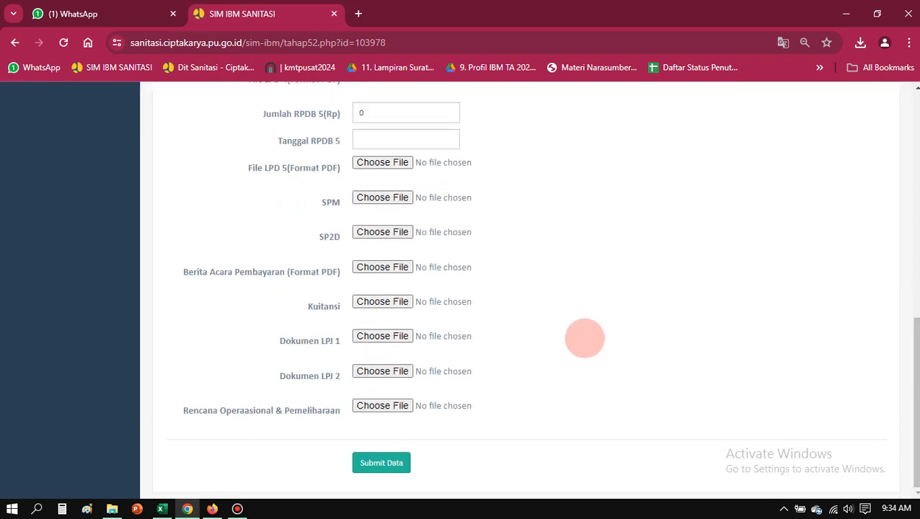
click(389, 196)
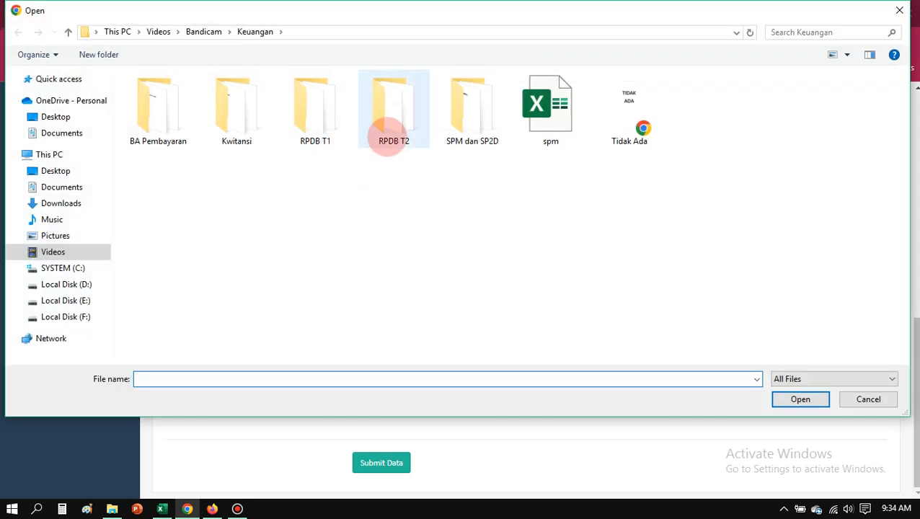
click(389, 137)
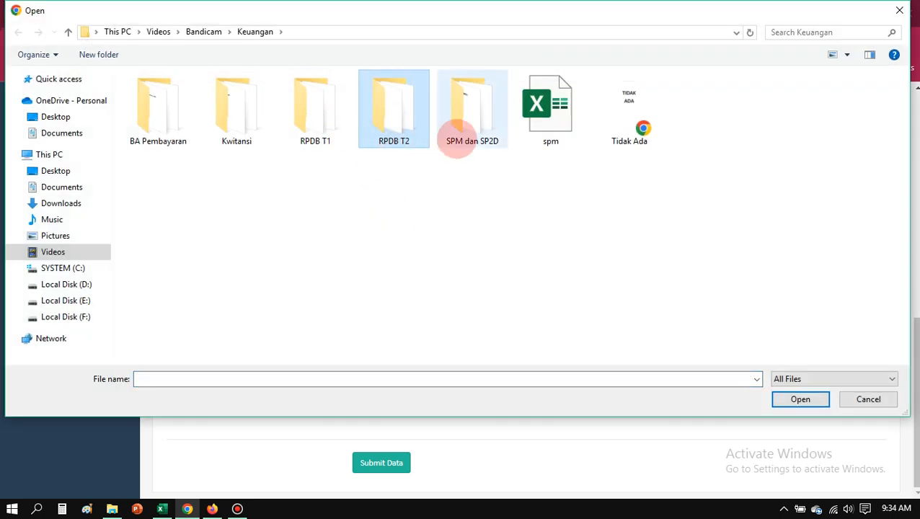
double_click(456, 144)
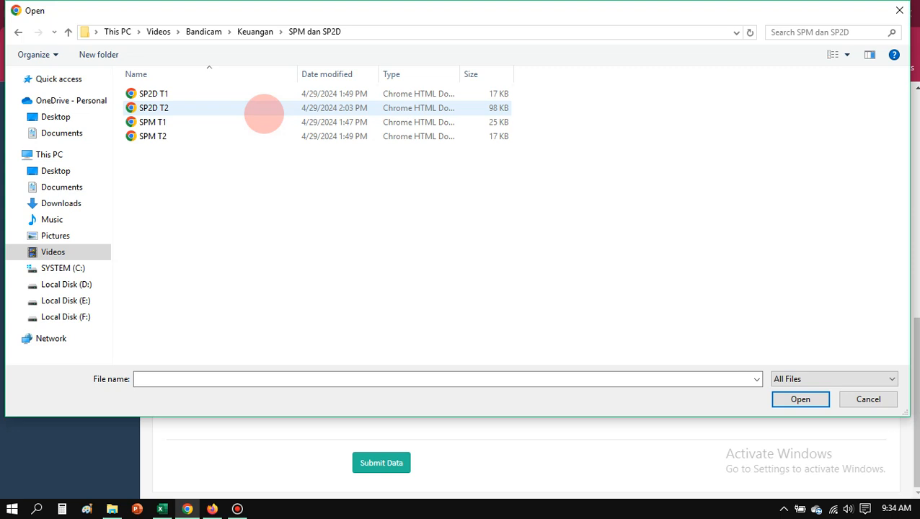
click(245, 121)
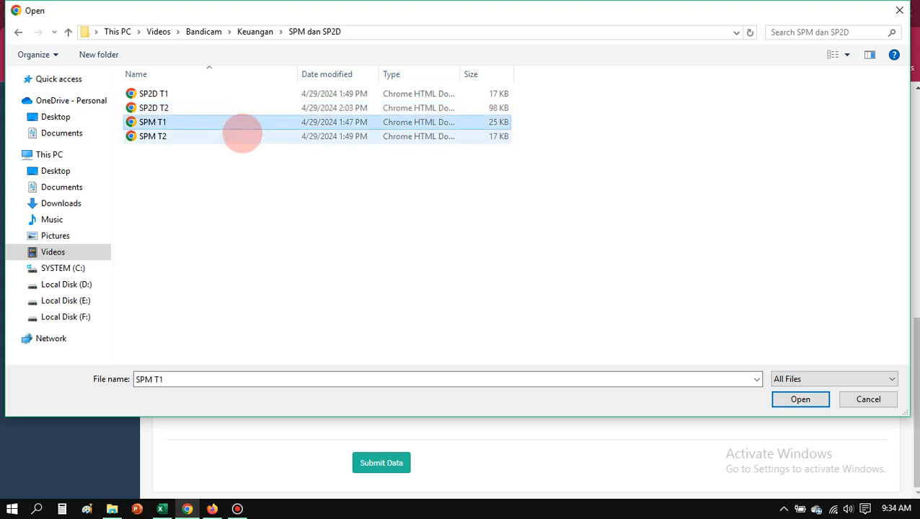
click(243, 136)
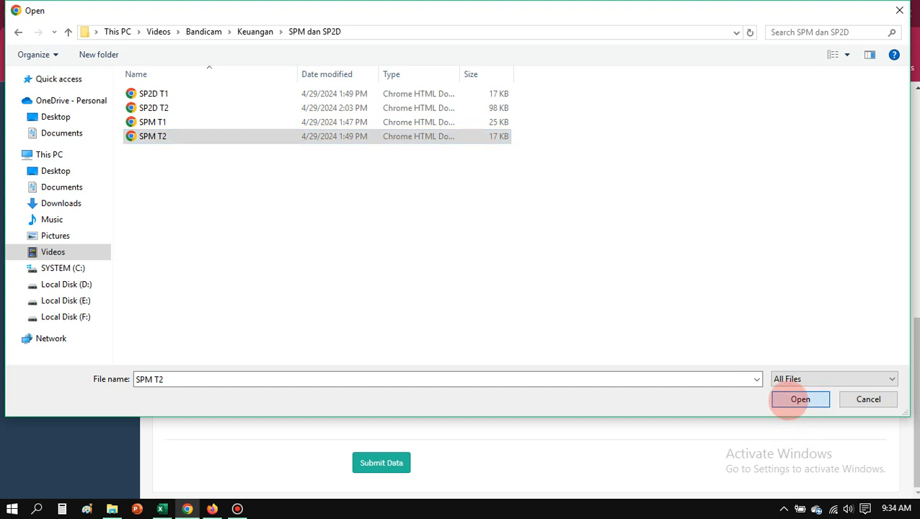
click(797, 400)
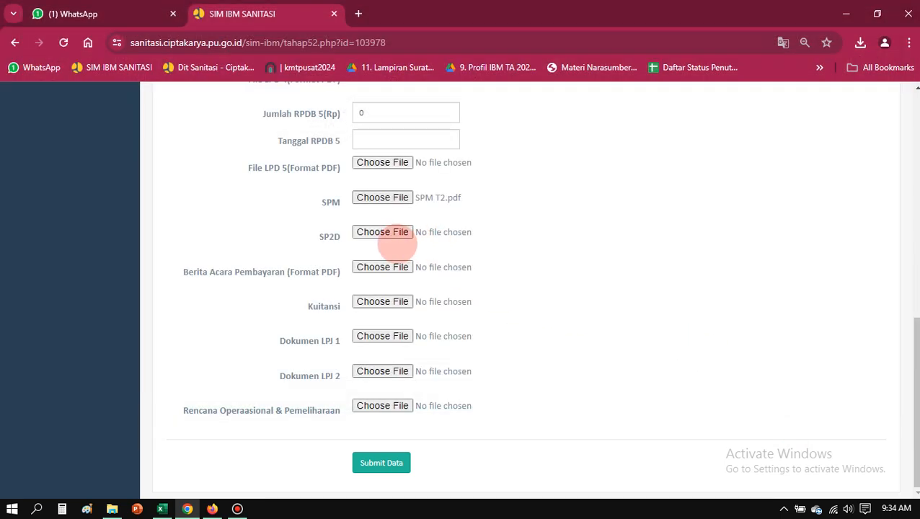
- Attach the SP2D T2 PDF as the SP2D document
click(382, 233)
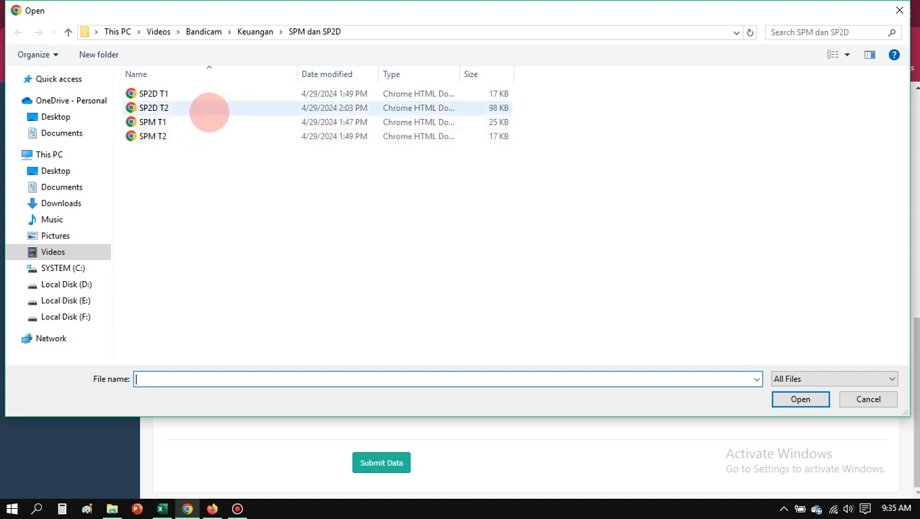
click(208, 109)
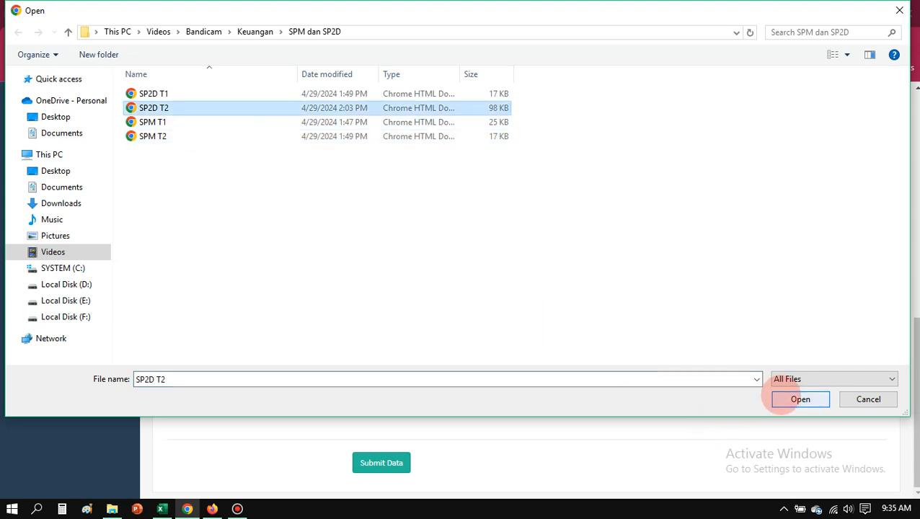
click(800, 398)
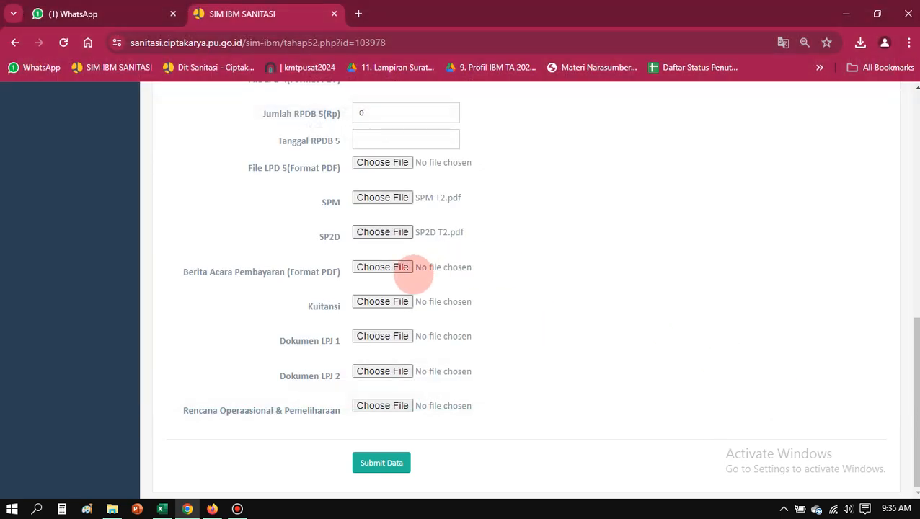
- Attach BA Pembayaran T2 from the BA Pembayaran folder as the Berita Acara Pembayaran document
click(396, 268)
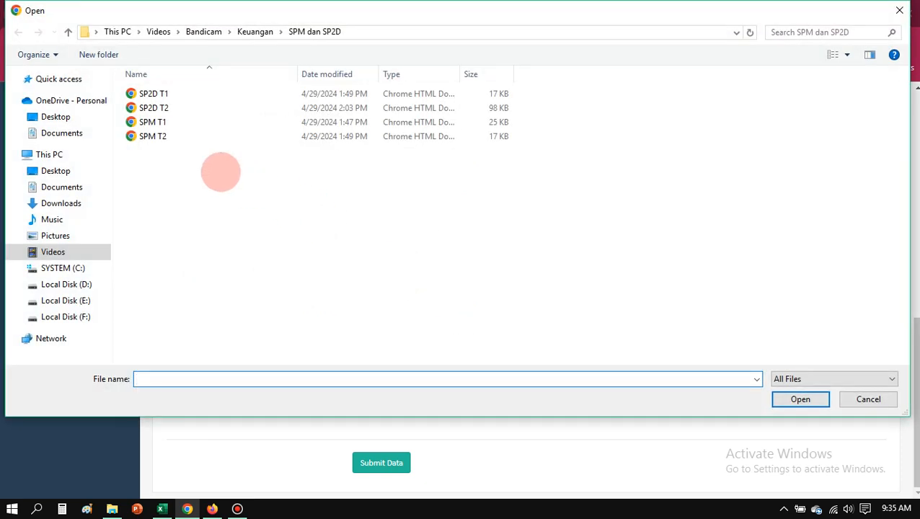
click(68, 32)
double_click(160, 102)
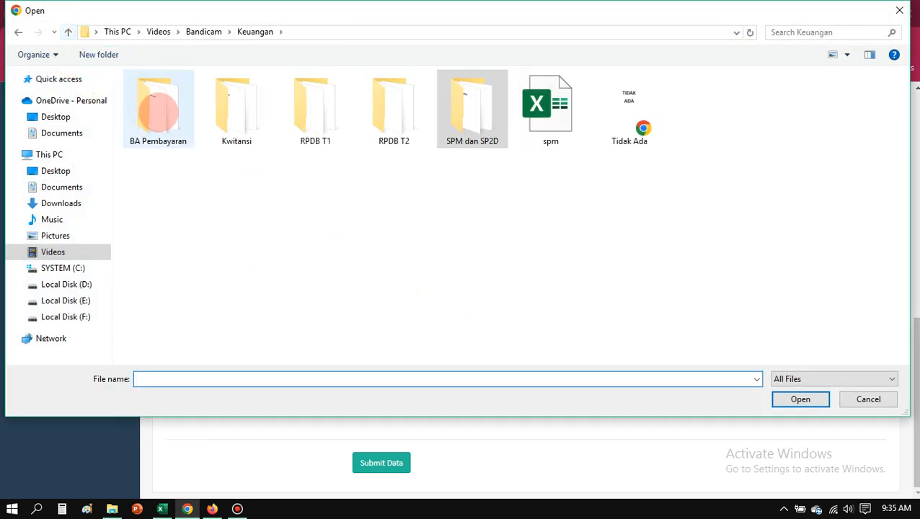
click(160, 109)
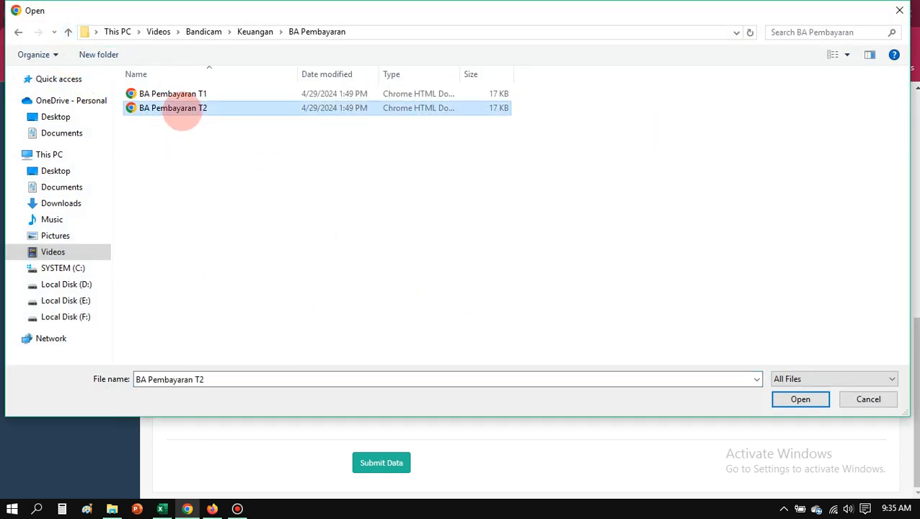
click(799, 398)
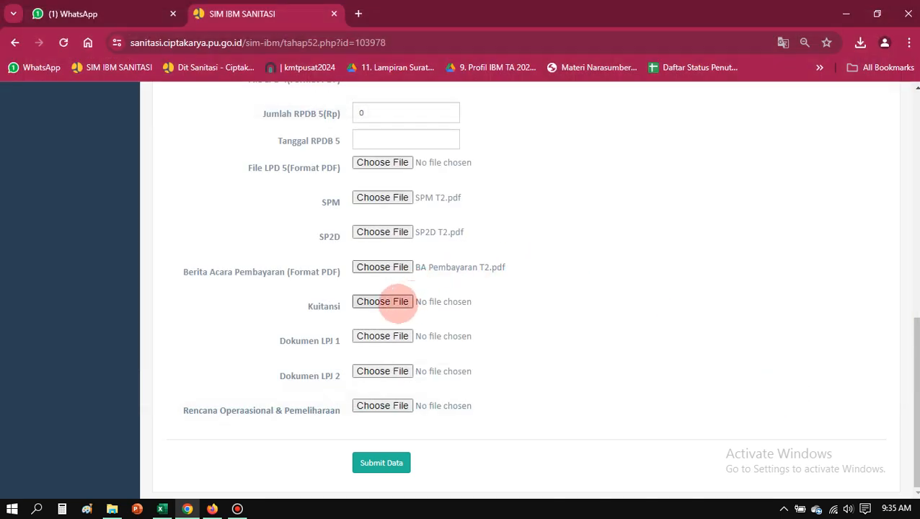
- Attach Kwitansi Termin 2 from the Kwitansi folder as the Kuitansi document
click(383, 301)
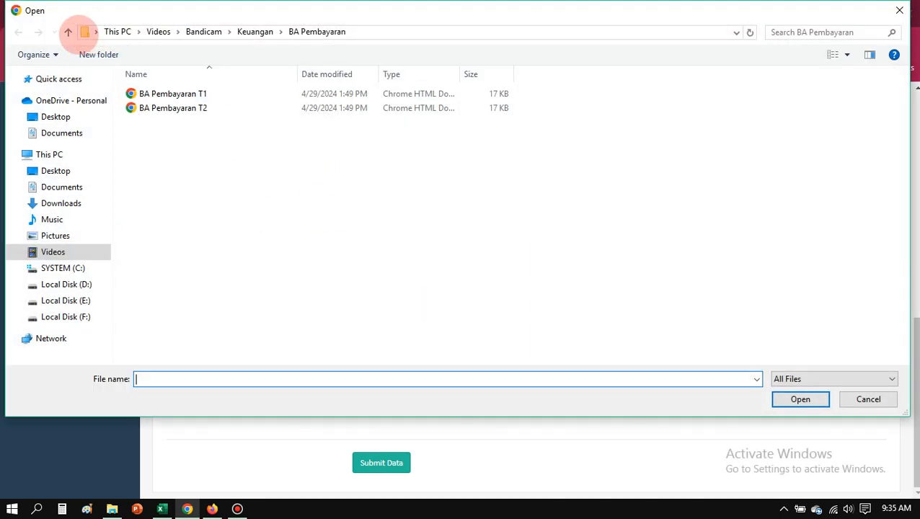
click(68, 32)
click(245, 123)
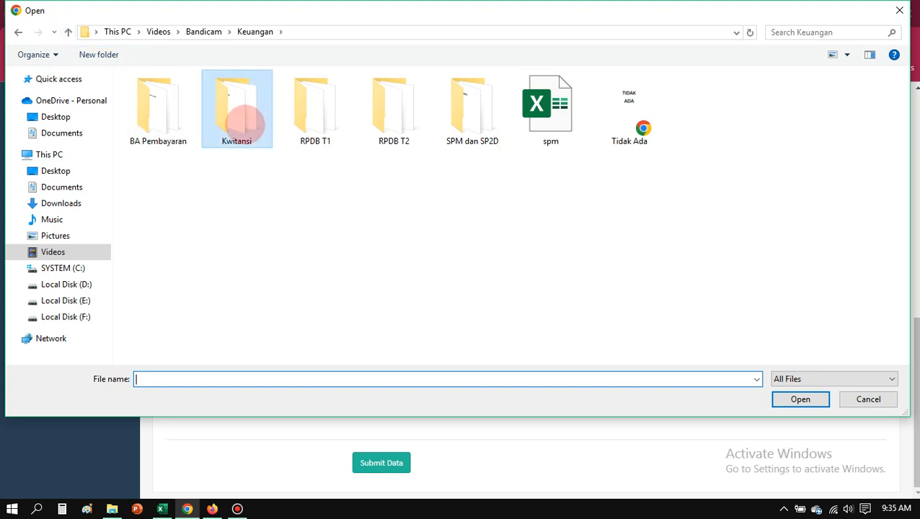
double_click(245, 123)
click(198, 108)
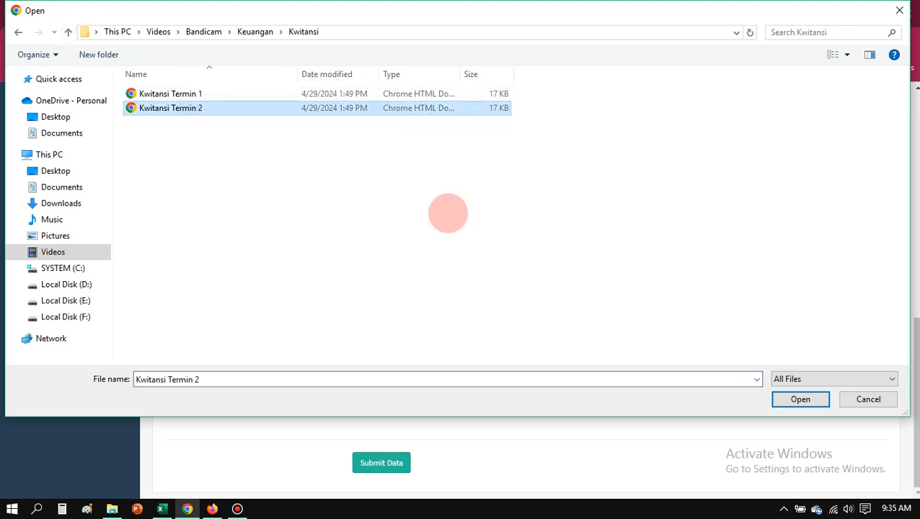
click(775, 399)
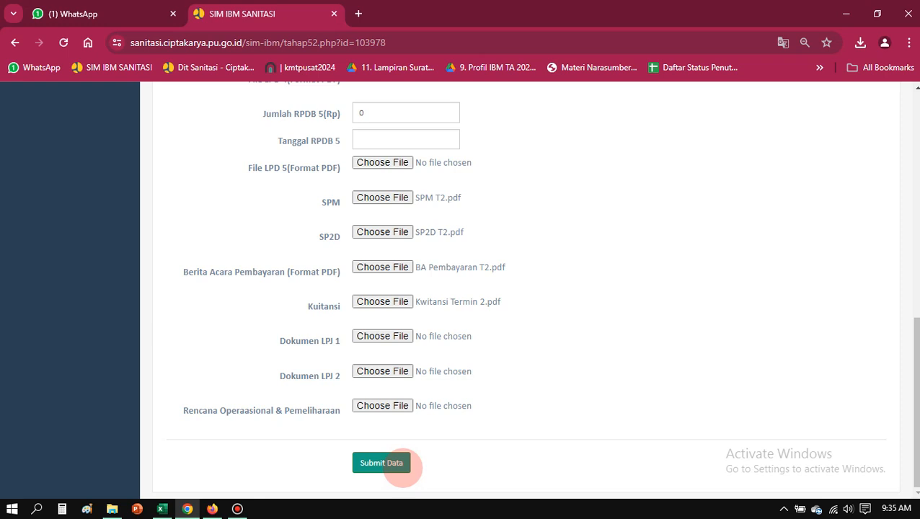
- Submit the second-stage disbursement form and reopen Tapuhahi's Pencairan Tahap II record
click(400, 465)
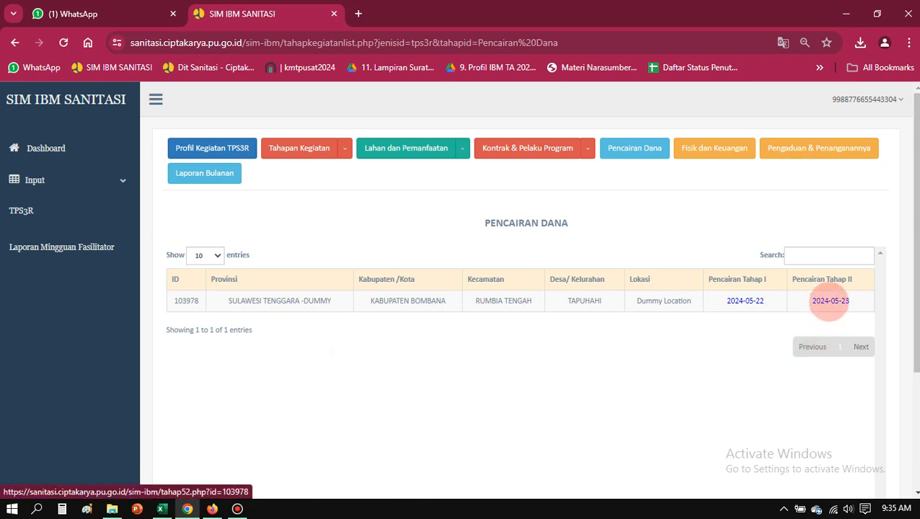
click(828, 303)
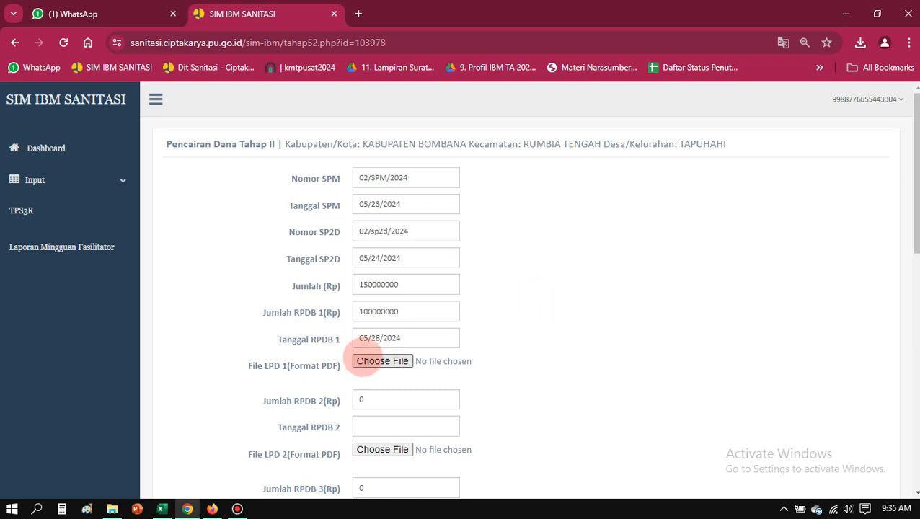
- Attach RPDB 1 Termin 2 from the RPDB T2 folder as the File LPD 1 document
click(378, 361)
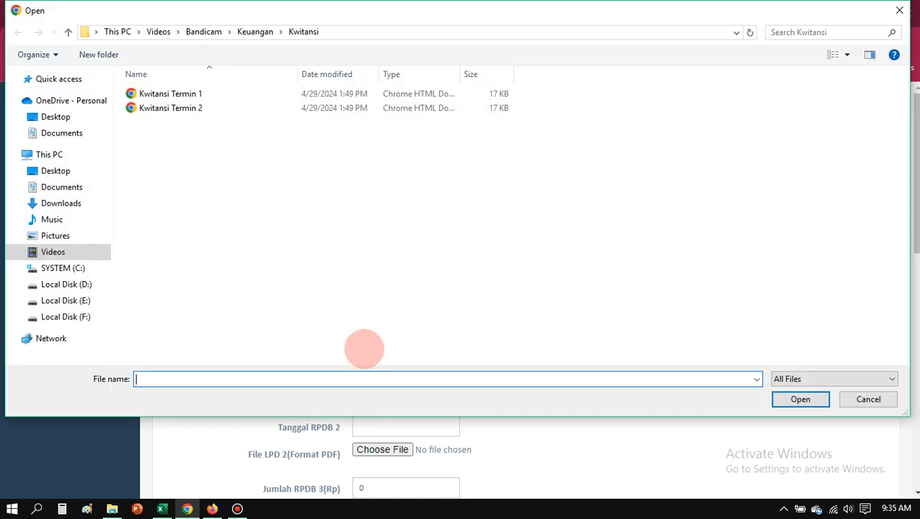
click(68, 31)
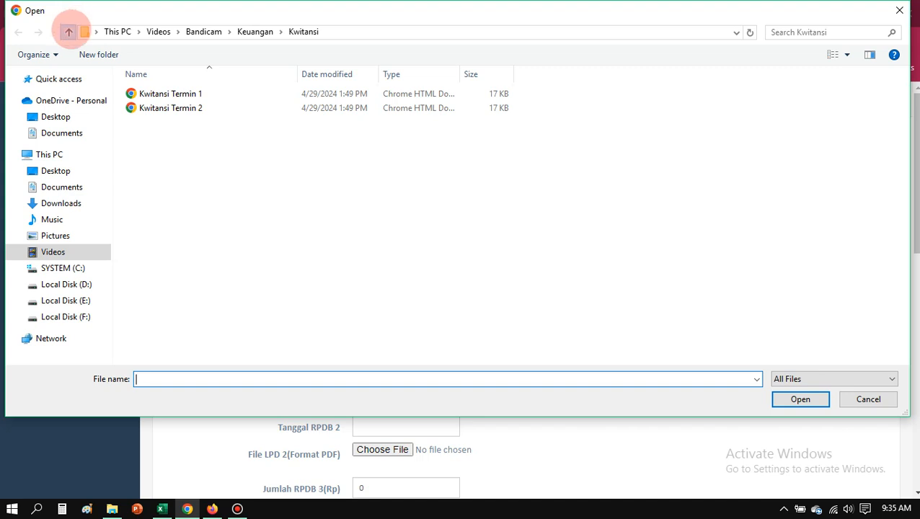
click(367, 133)
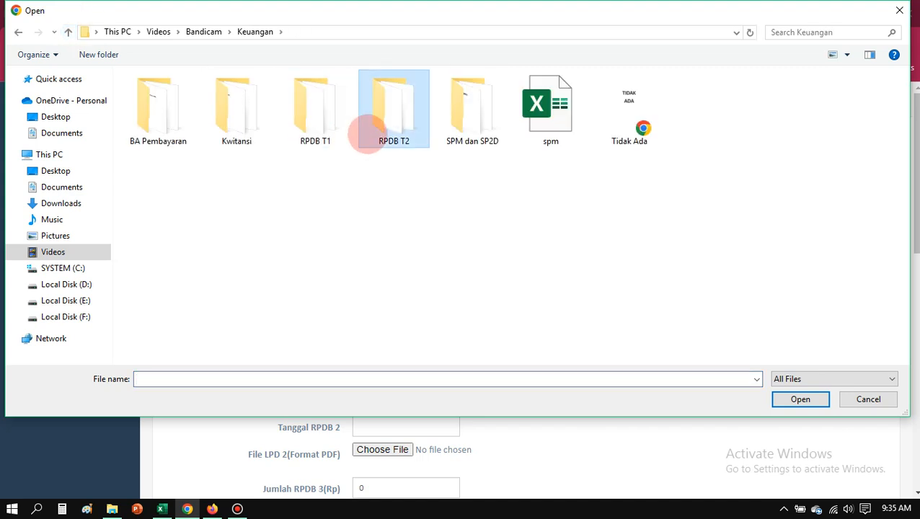
double_click(369, 131)
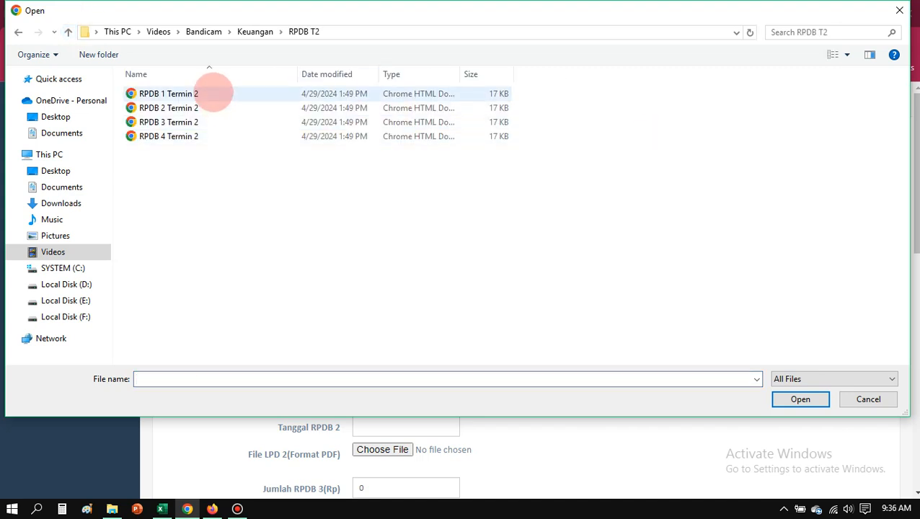
click(211, 94)
click(799, 399)
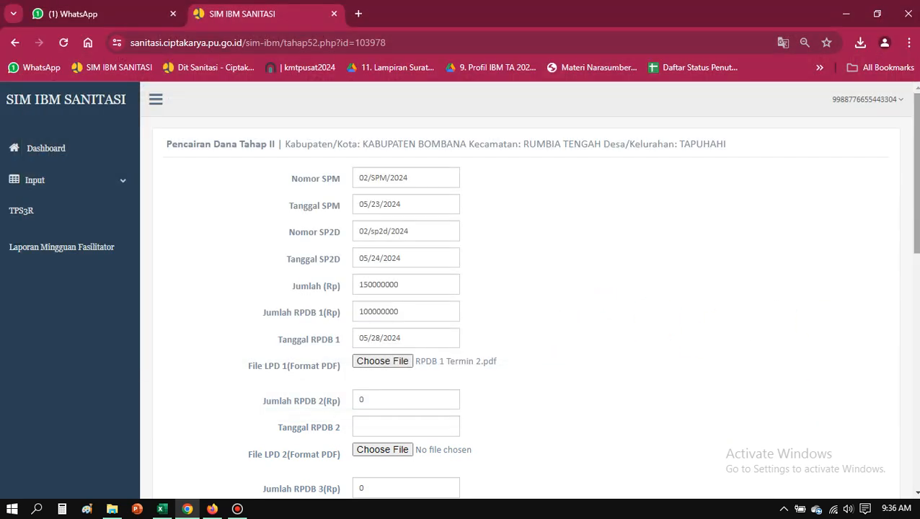
- Submit the second-stage disbursement form with the LPD 1 file and reopen Tapuhahi's Pencairan Tahap II record
scroll(913, 173, down, 1)
scroll(530, 289, down, 10)
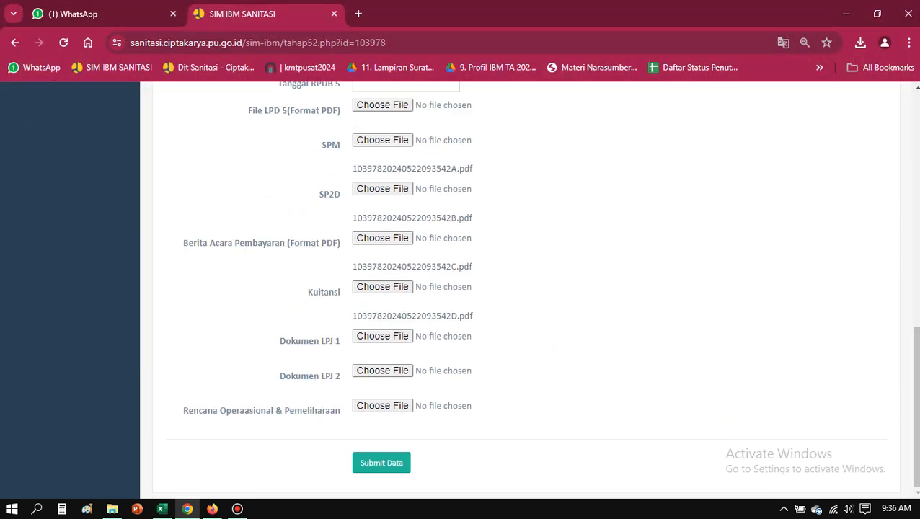
click(390, 463)
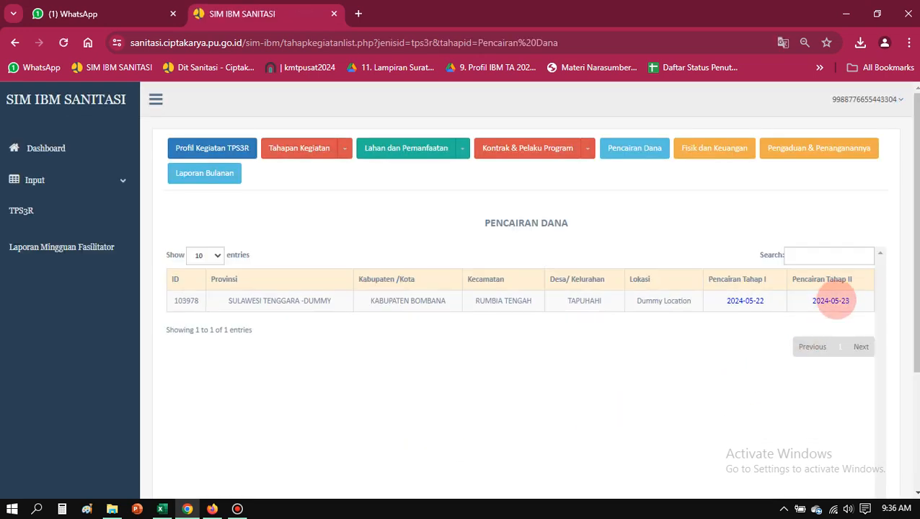
click(830, 300)
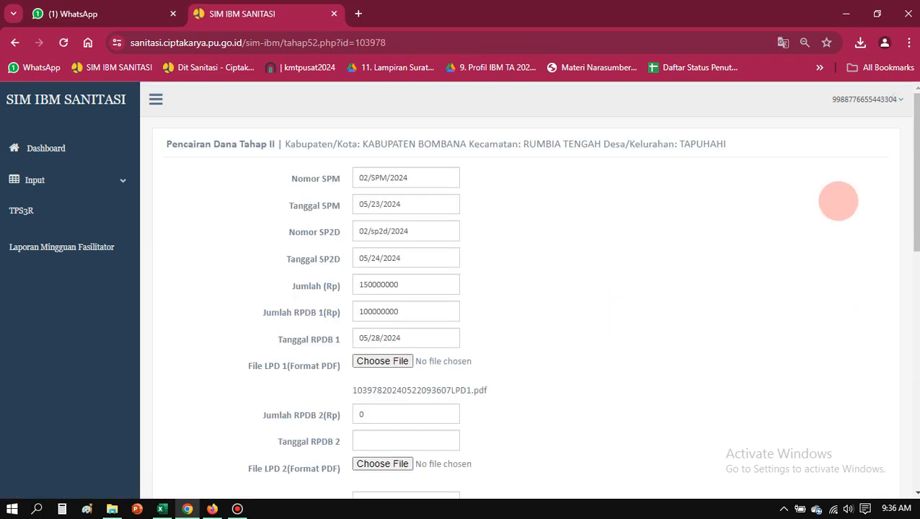
- Set the RPDB 2 amount to 50000000 and its date to 06/18/2024
scroll(914, 216, down, 3)
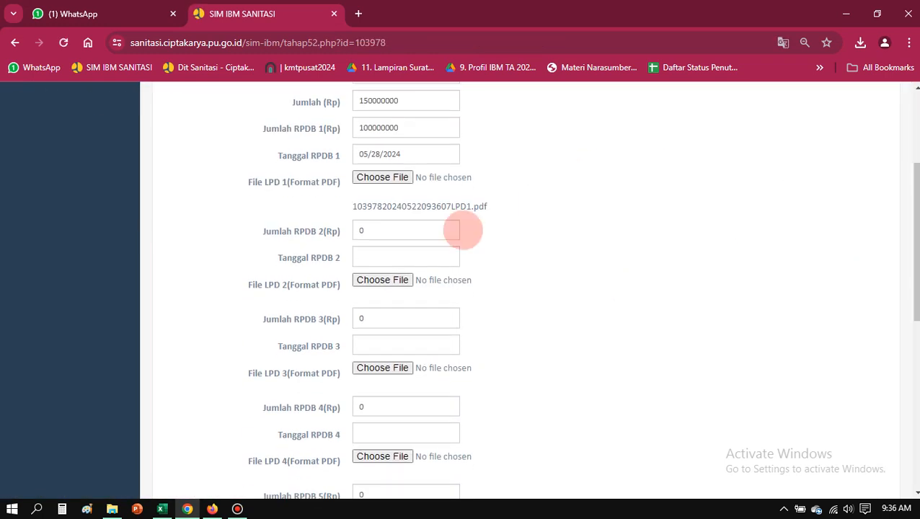
double_click(422, 231)
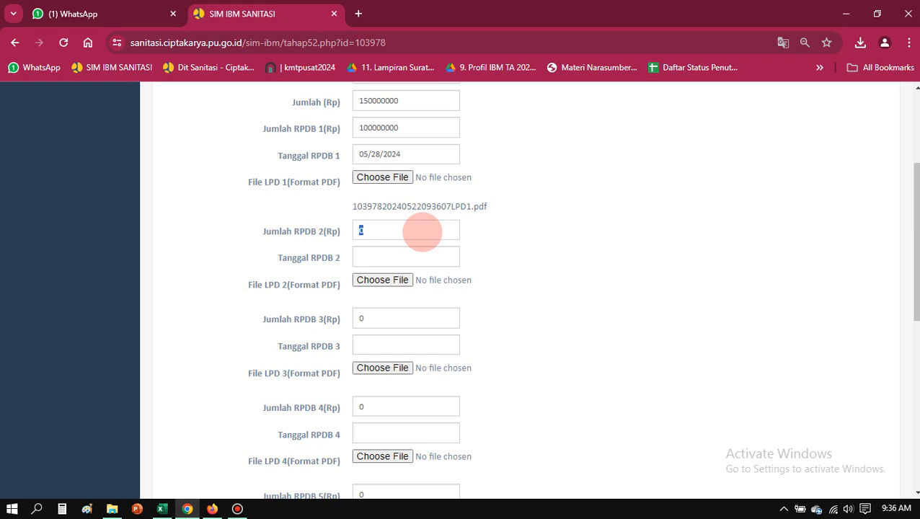
text(50000000)
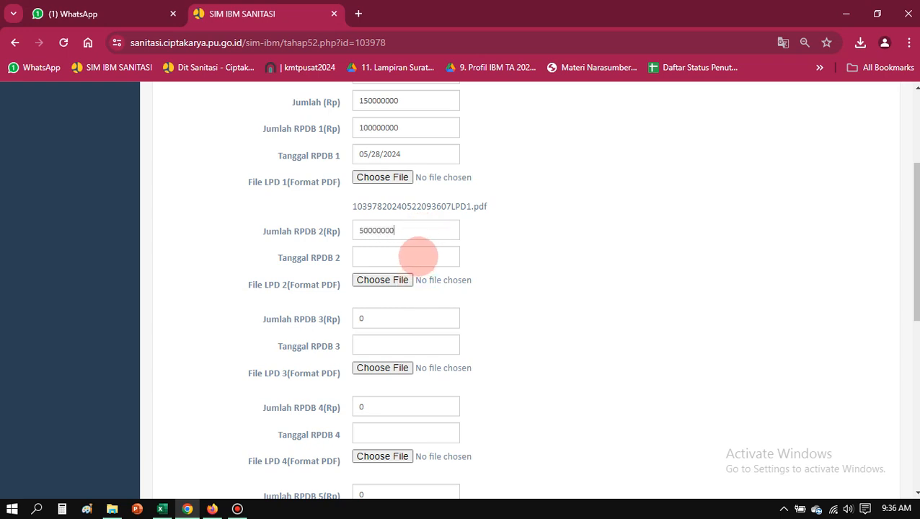
click(421, 257)
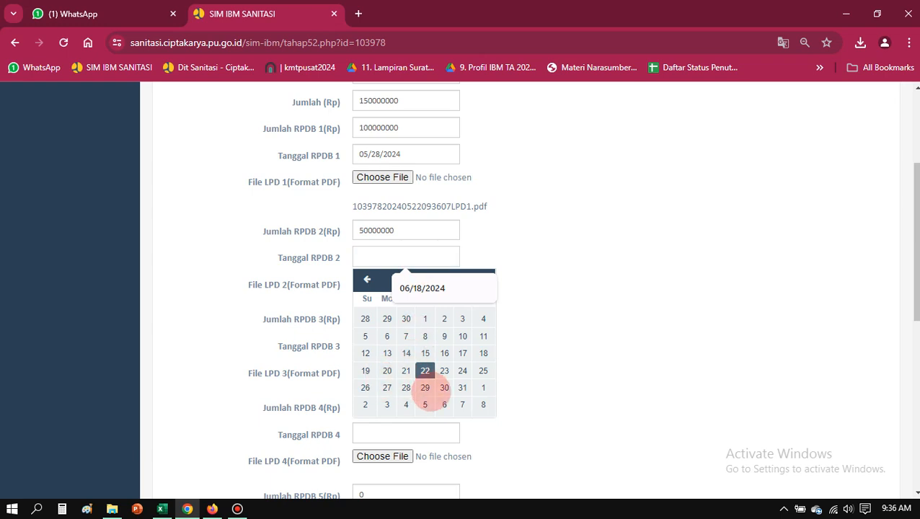
click(528, 274)
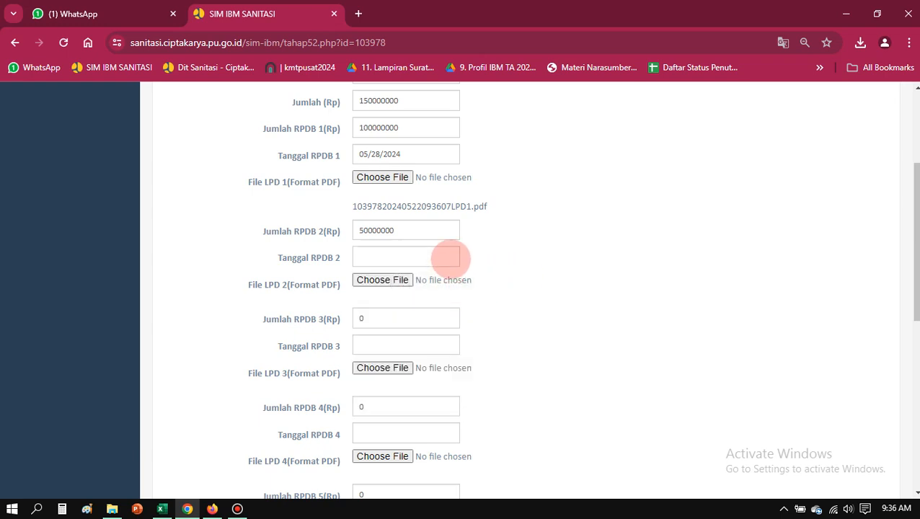
click(447, 259)
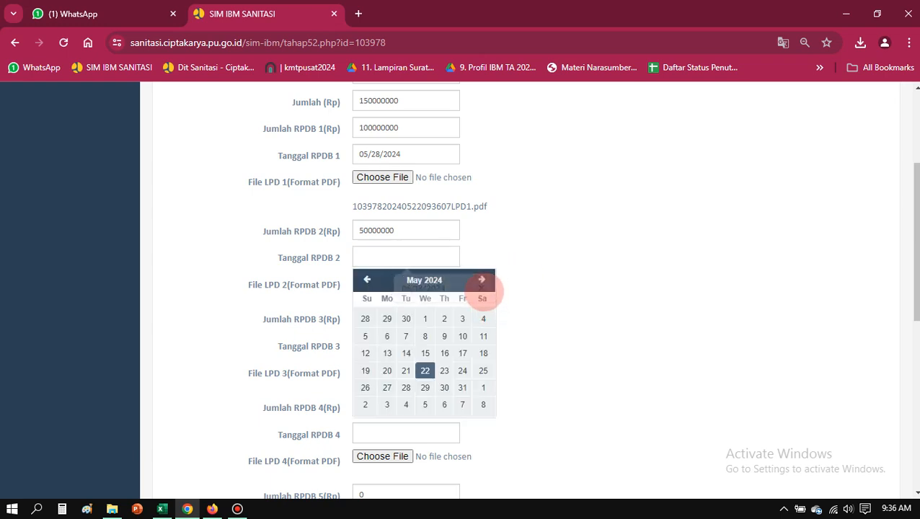
click(481, 280)
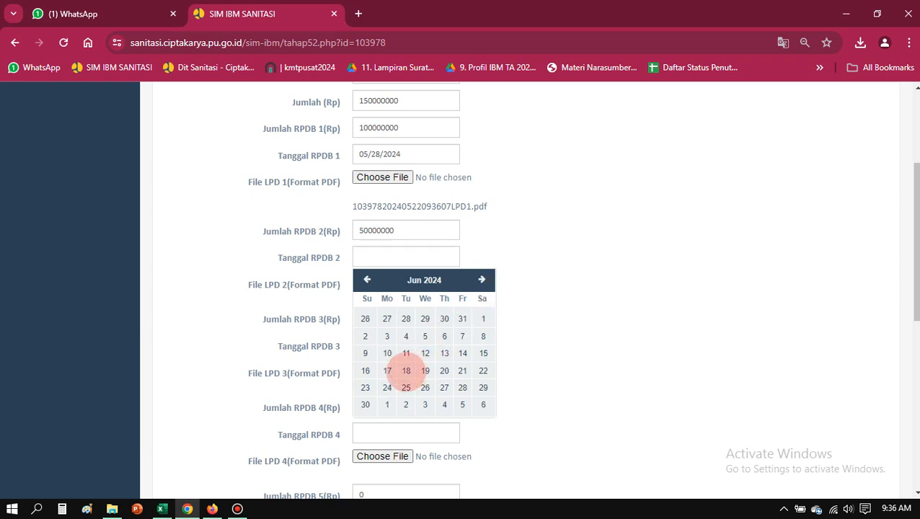
click(406, 371)
- Attach RPDB 2 Termin 2 from the RPDB T2 folder as the File LPD 2 document
click(398, 282)
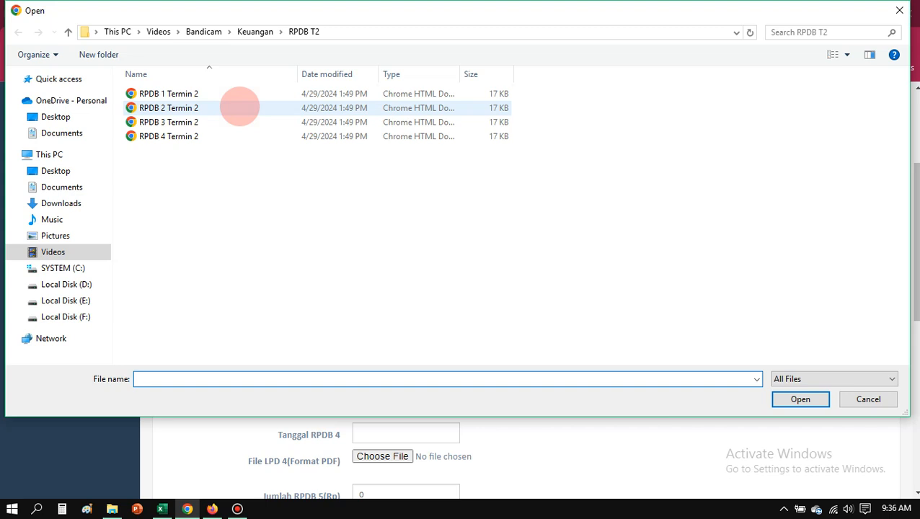
click(238, 108)
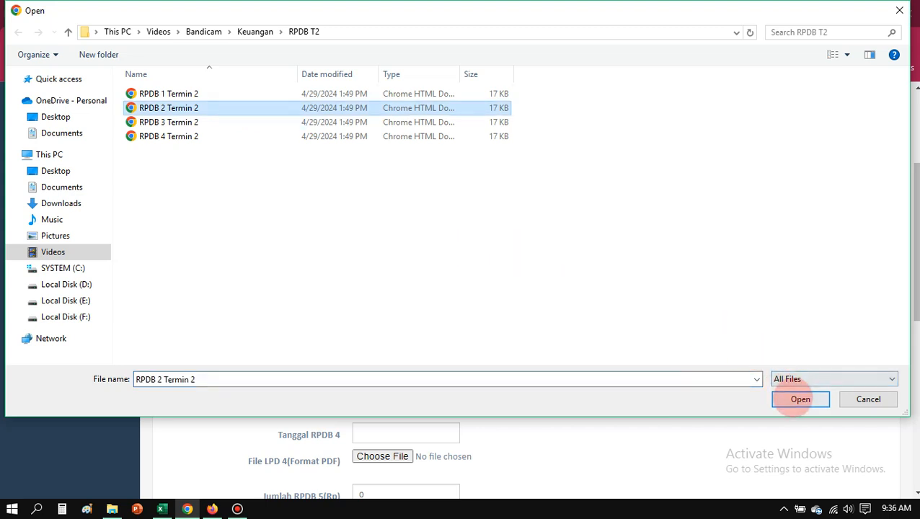
click(800, 399)
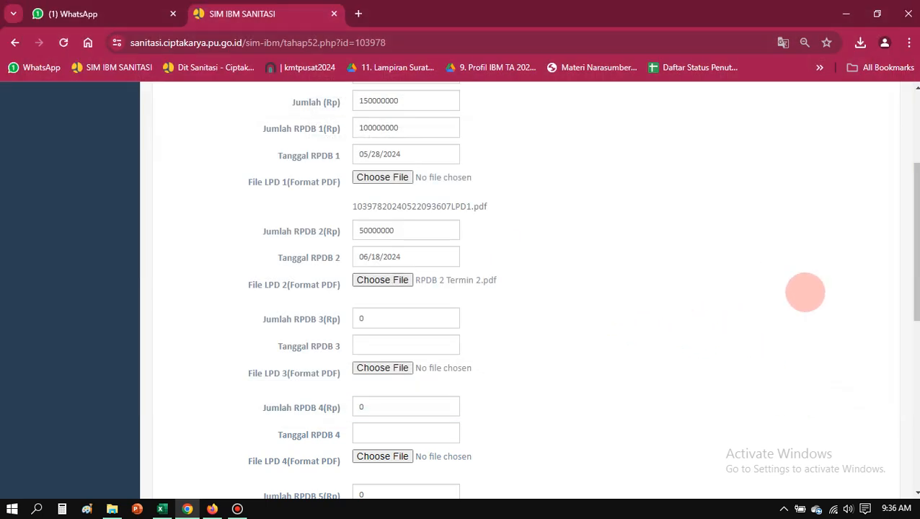
- Submit the form with the RPDB 2 data and reopen Tapuhahi's Pencairan Tahap II record
scroll(519, 289, down, 6)
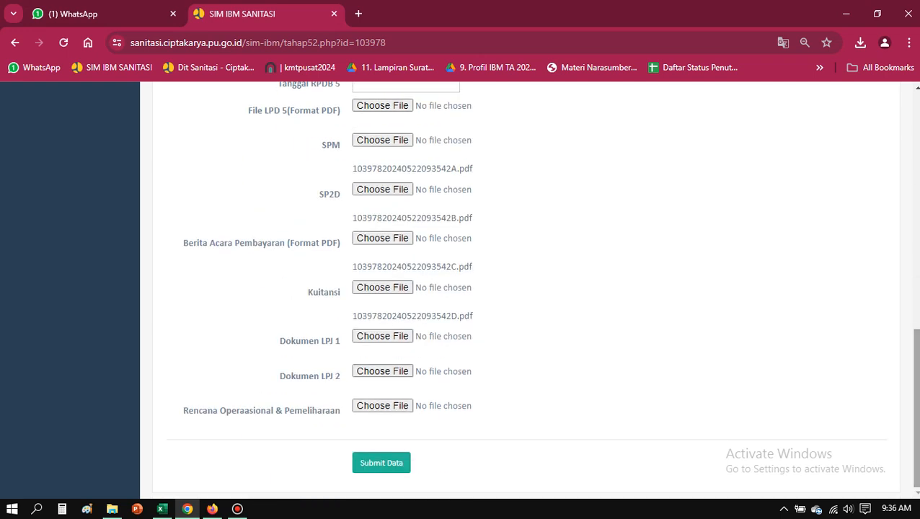
click(381, 462)
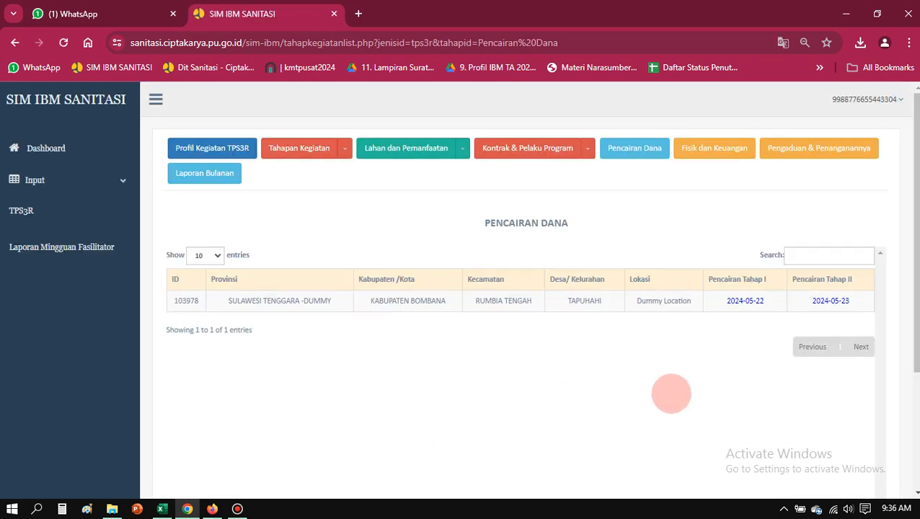
click(829, 301)
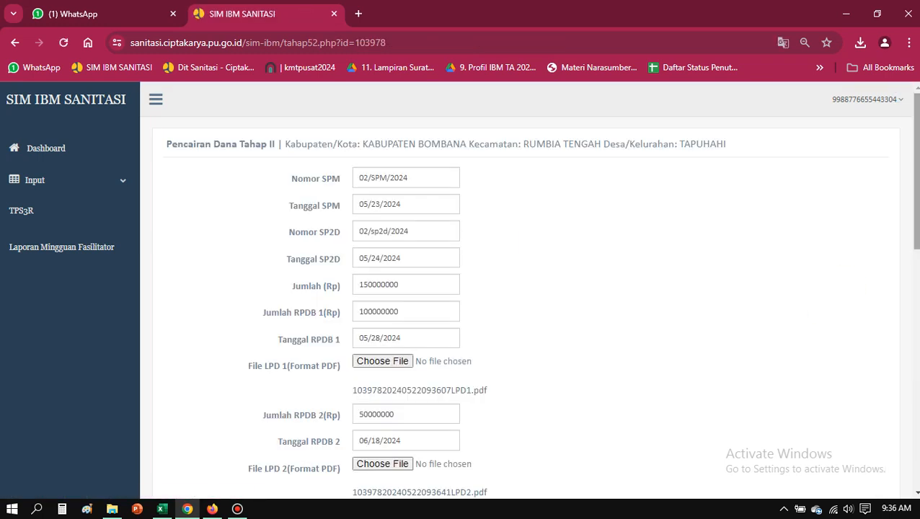
- Set the RPDB 3 date to 05/22/2024
scroll(823, 304, down, 2)
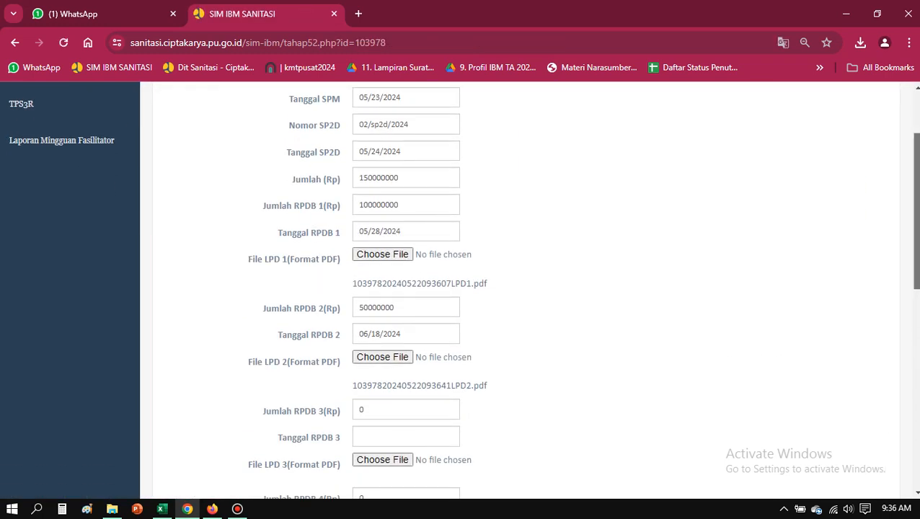
scroll(681, 207, down, 1)
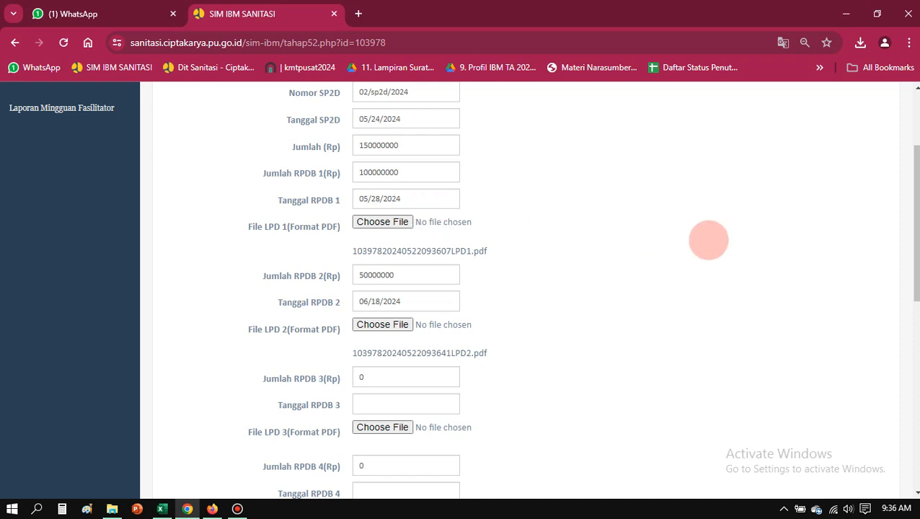
scroll(709, 240, down, 2)
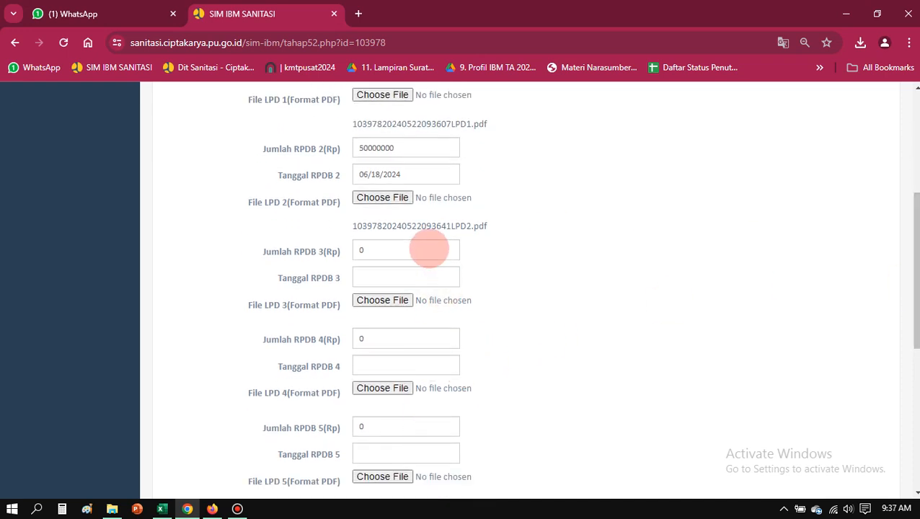
click(425, 276)
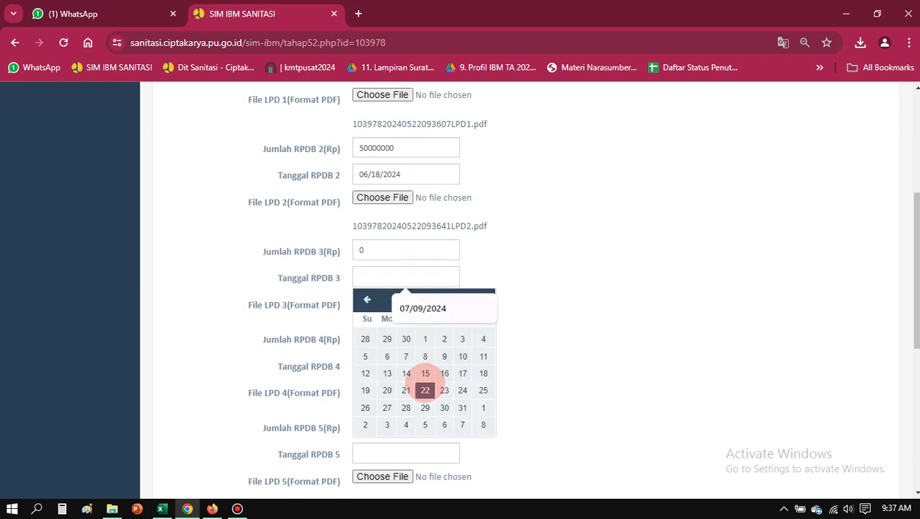
click(425, 390)
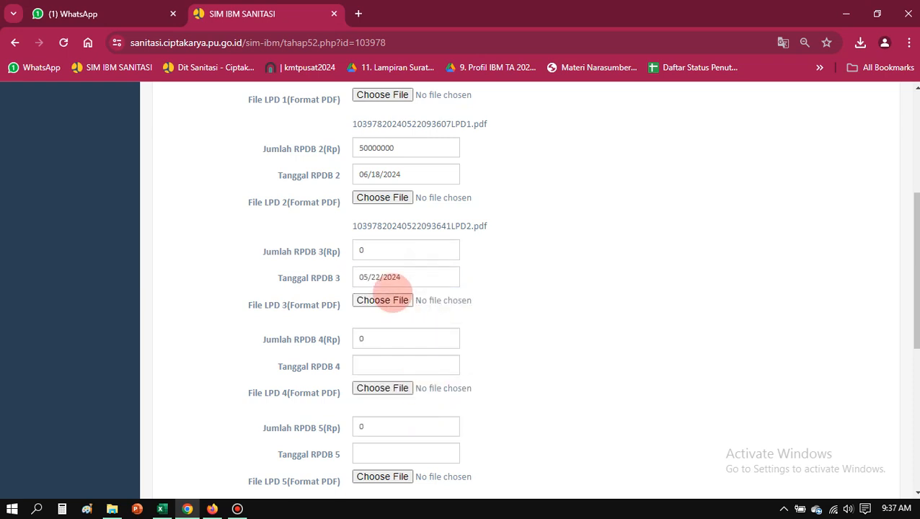
- Attach the Tidak Ada PDF from the Keuangan folder as the File LPD 3 document
click(382, 300)
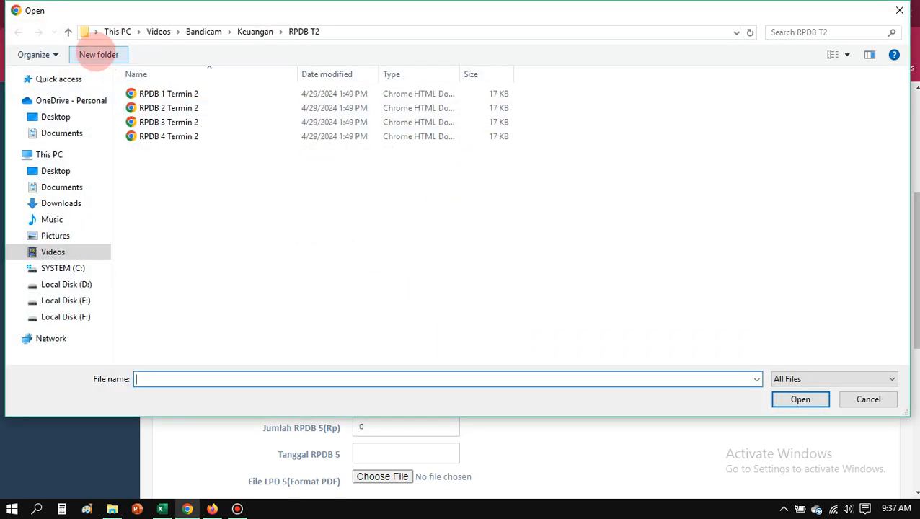
click(68, 31)
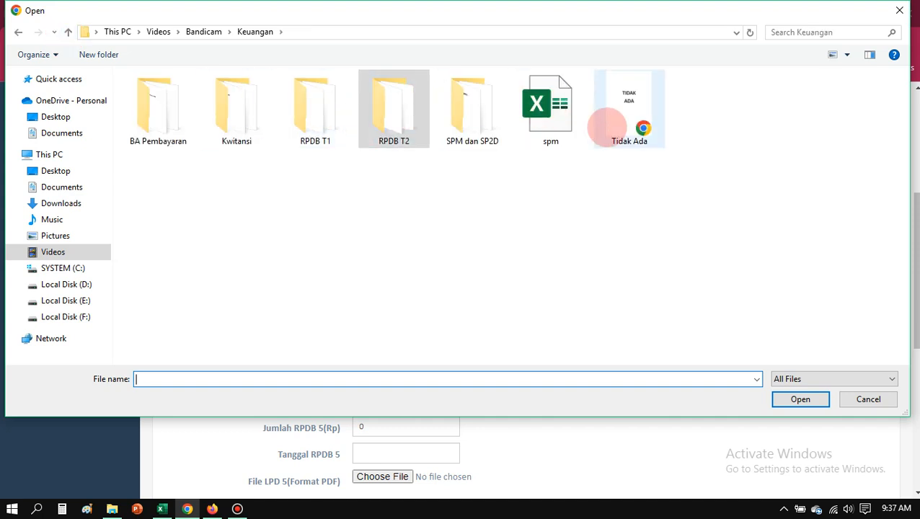
click(611, 130)
click(797, 397)
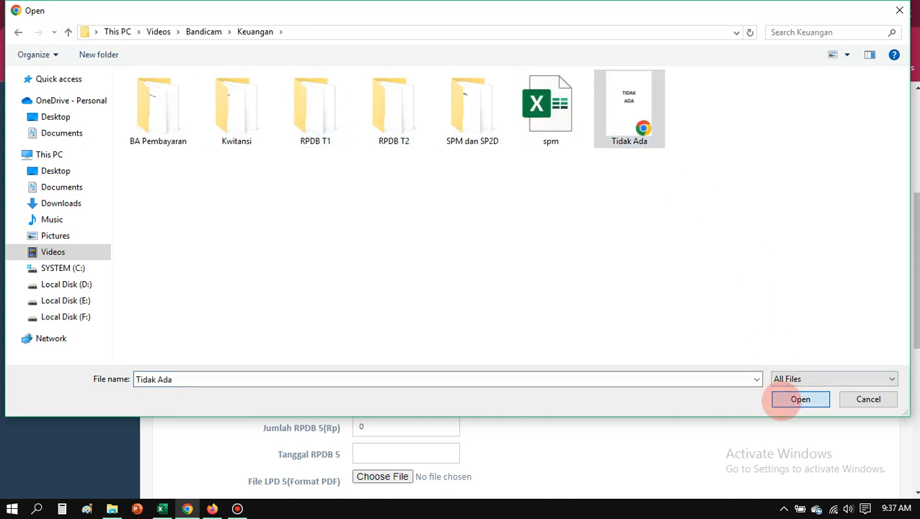
- Set the RPDB 4 date to 05/22/2024 and attach the Tidak Ada PDF as the File LPD 4 document
click(435, 366)
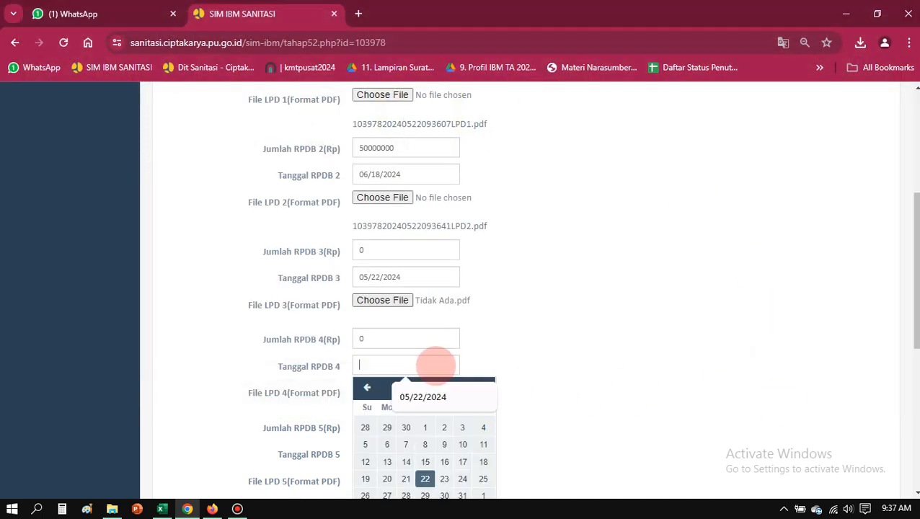
click(424, 478)
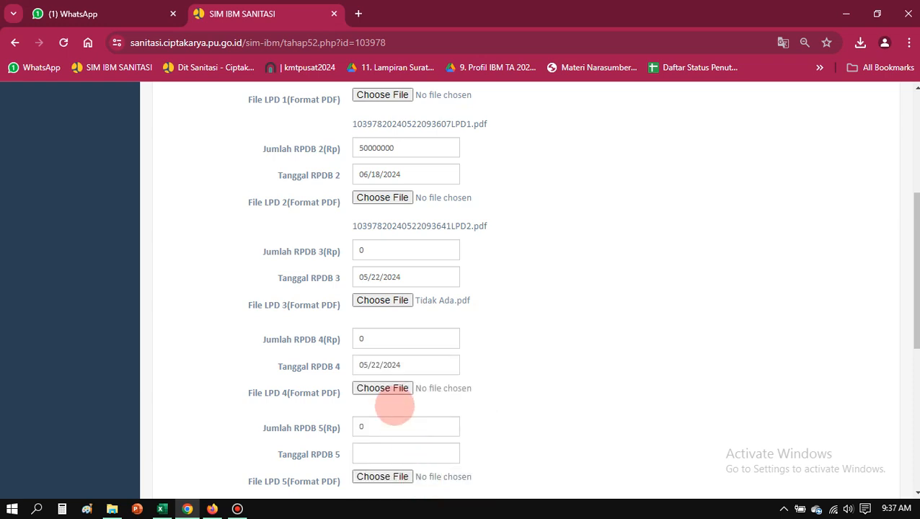
click(383, 388)
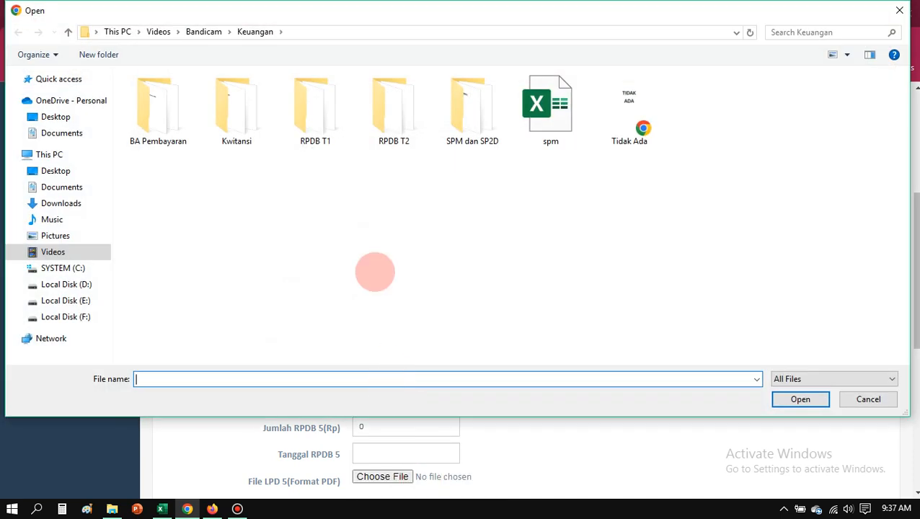
click(640, 126)
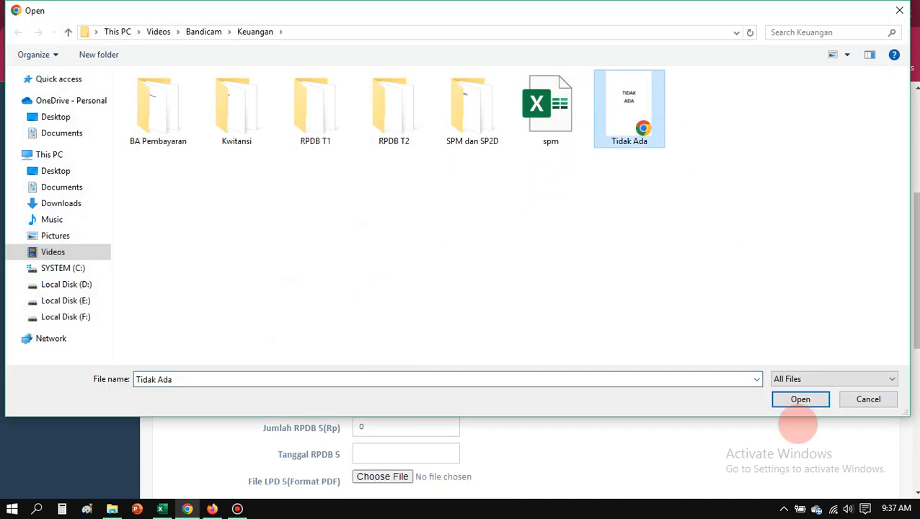
click(800, 399)
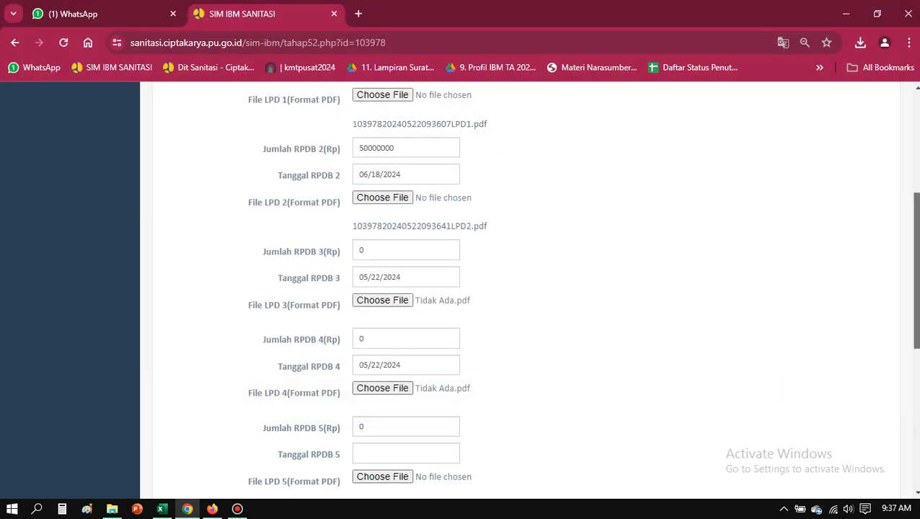
scroll(801, 393, down, 3)
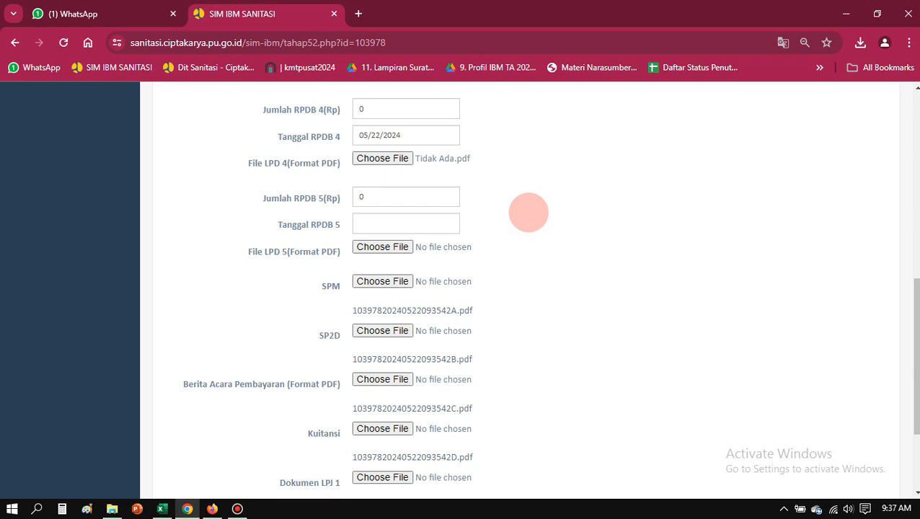
- Set the RPDB 5 date to 05/22/2024 and attach the Tidak Ada PDF as the File LPD 5 document
click(377, 224)
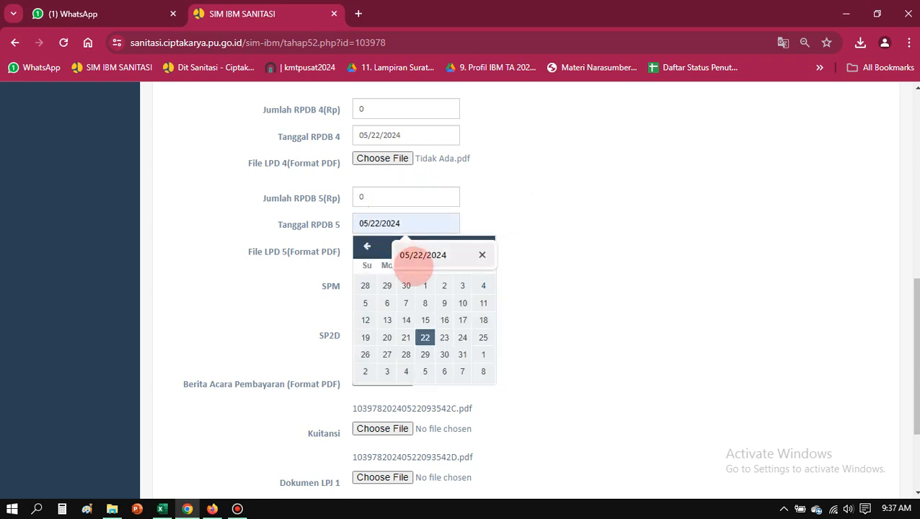
click(424, 337)
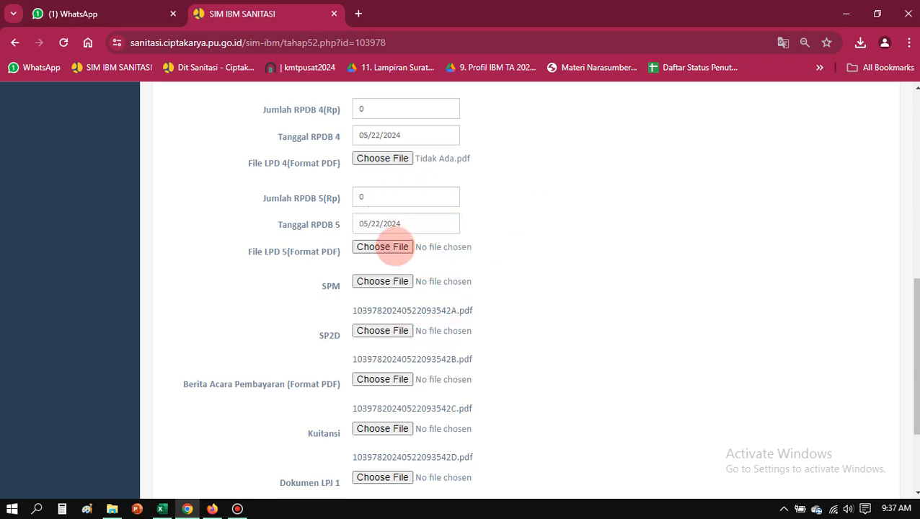
click(386, 247)
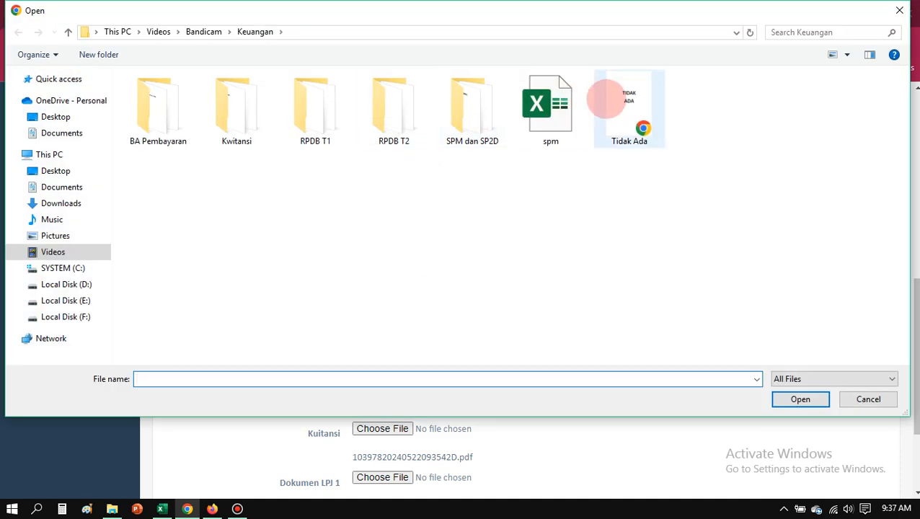
click(604, 99)
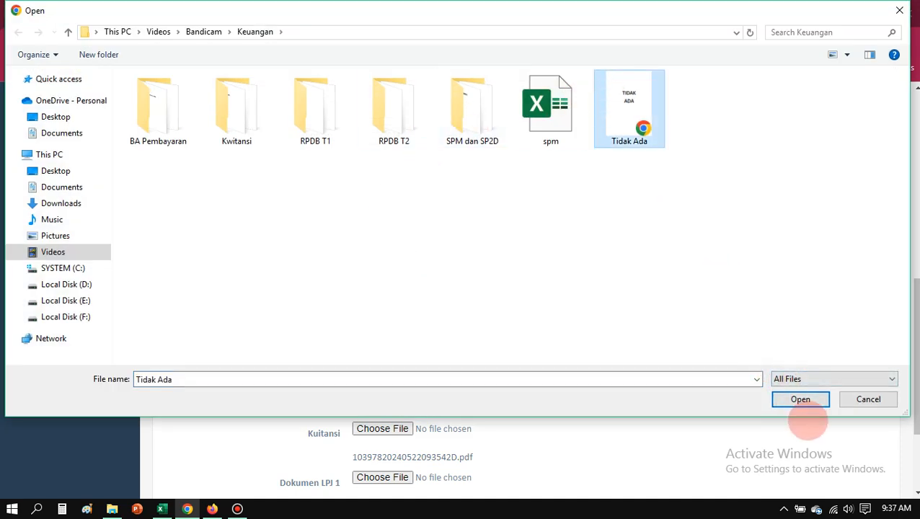
click(802, 398)
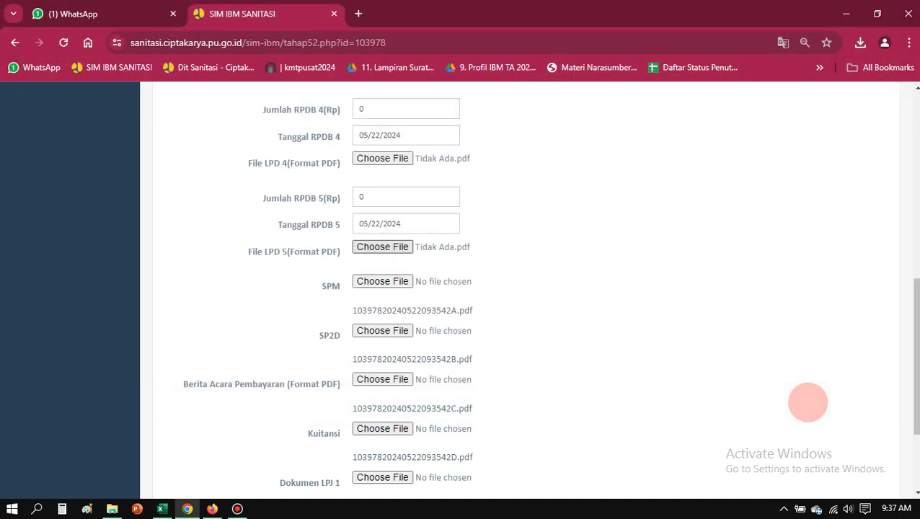
- Submit the form with the RPDB 3 to 5 data and reopen Tapuhahi's Pencairan Tahap II record
scroll(519, 289, down, 3)
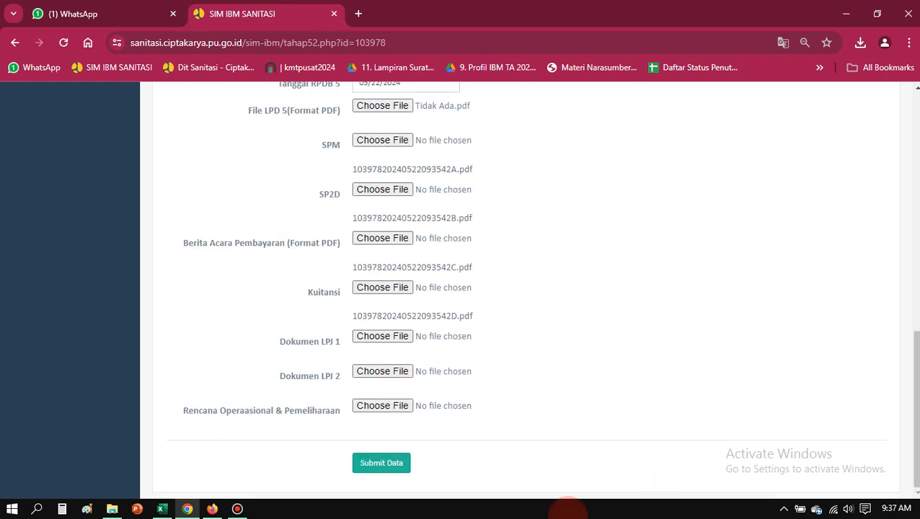
click(388, 467)
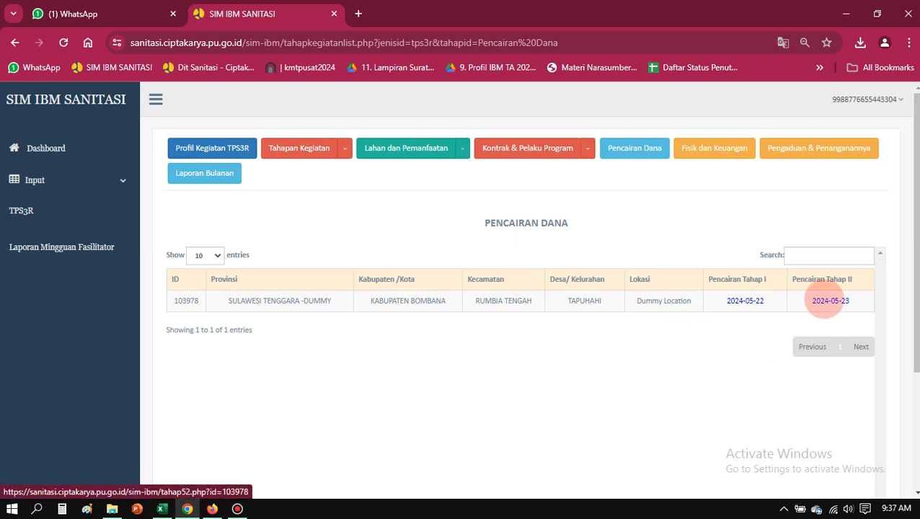
click(829, 301)
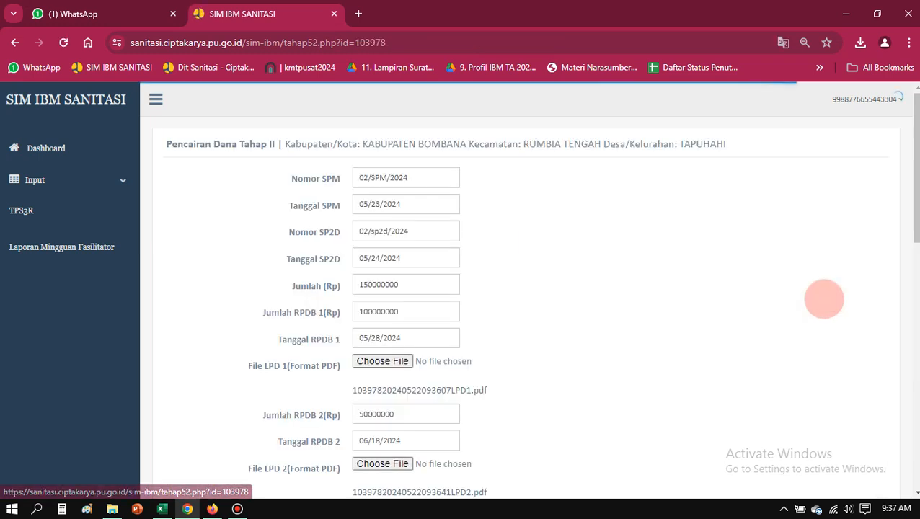
- Attach the Tidak Ada PDF from the Keuangan folder as the Dokumen LPJ 2 file
scroll(709, 297, down, 1)
scroll(709, 298, down, 2)
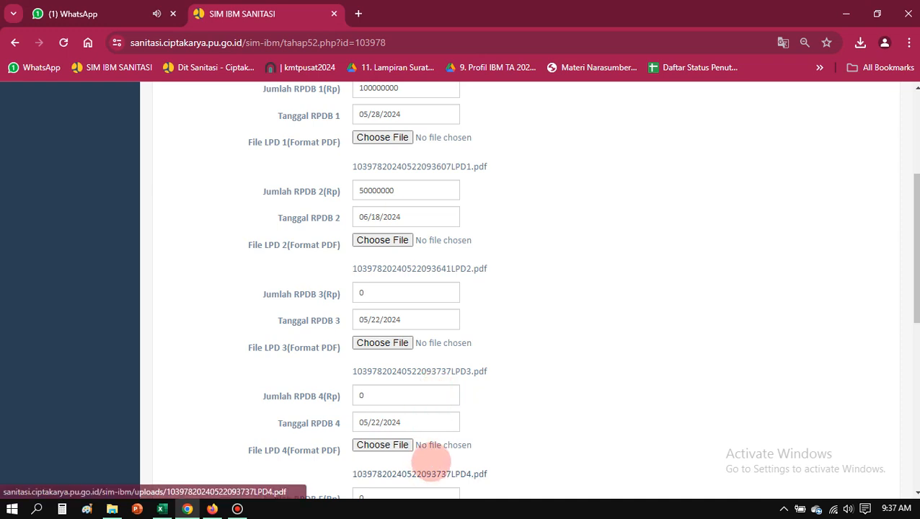
drag(916, 303, 916, 467)
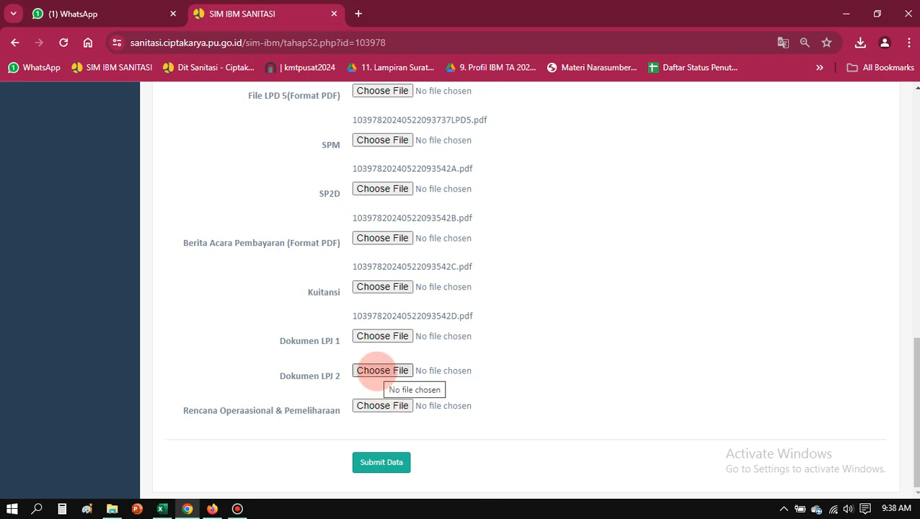
click(380, 371)
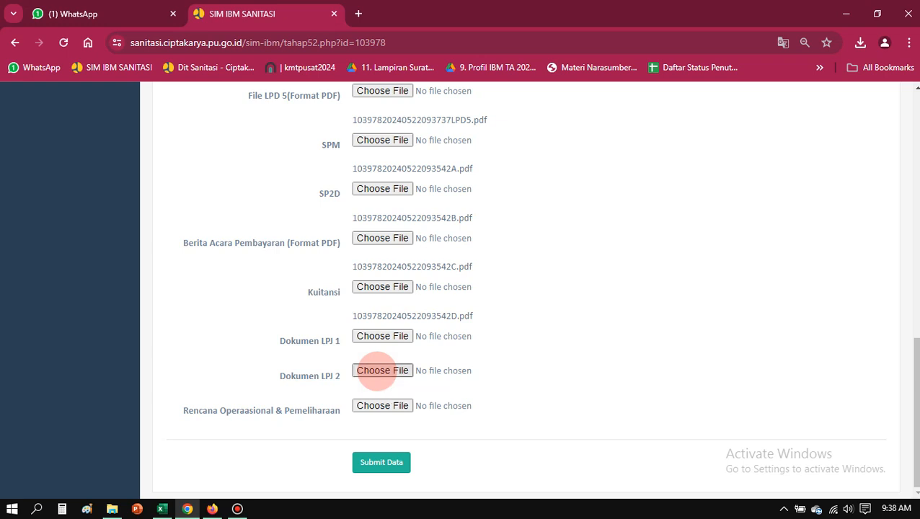
click(655, 98)
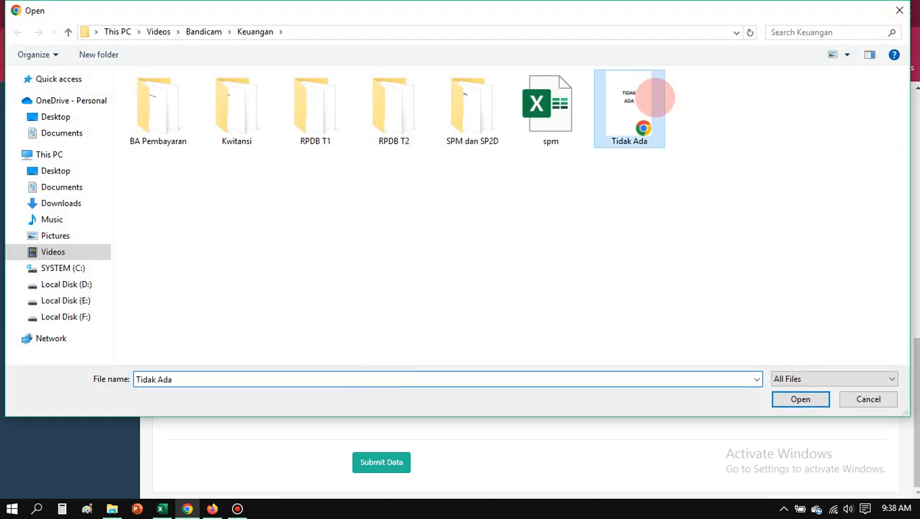
click(800, 400)
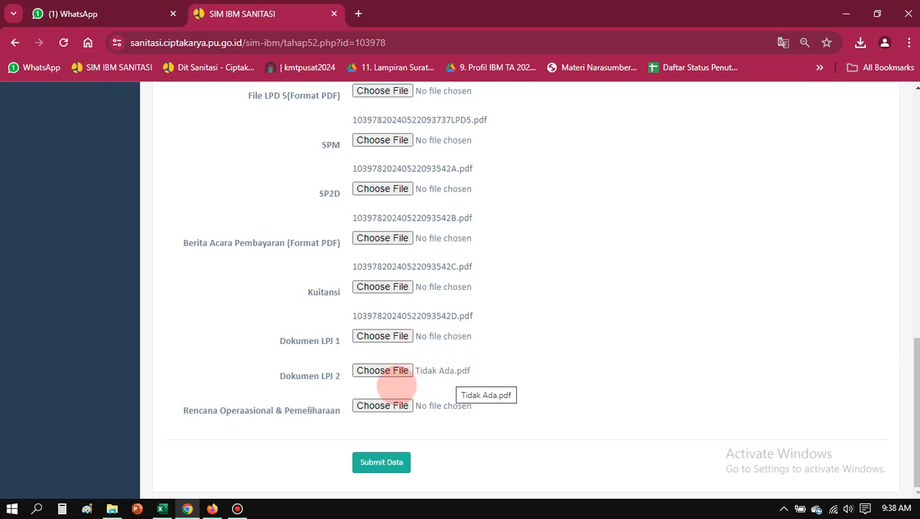
- Submit the form with the Dokumen LPJ 2 file and reopen the Pencairan Tahap II record to review its saved entries
click(386, 463)
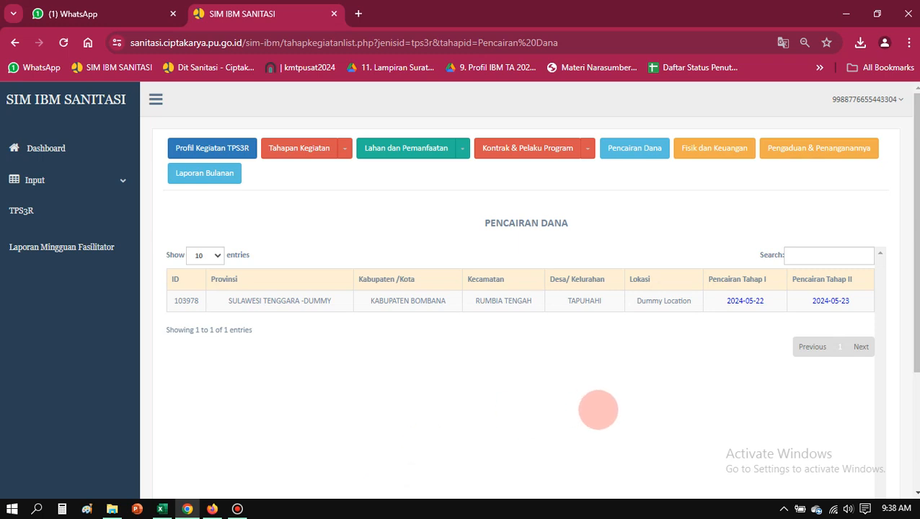
click(831, 300)
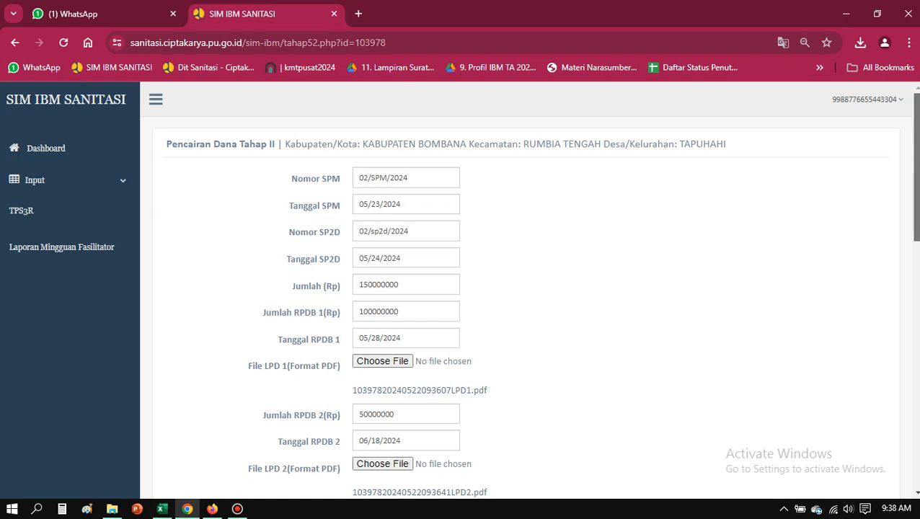
scroll(529, 288, down, 3)
scroll(530, 289, up, 3)
scroll(529, 288, down, 1)
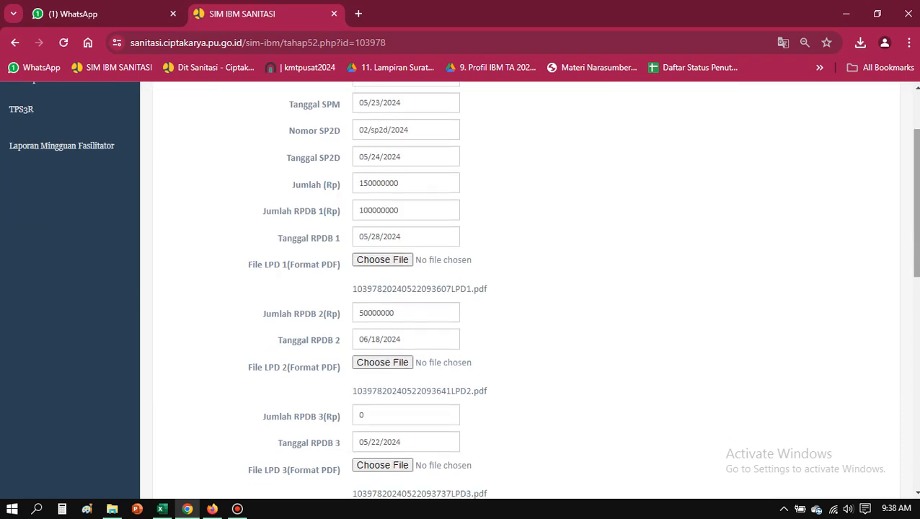
scroll(530, 288, down, 8)
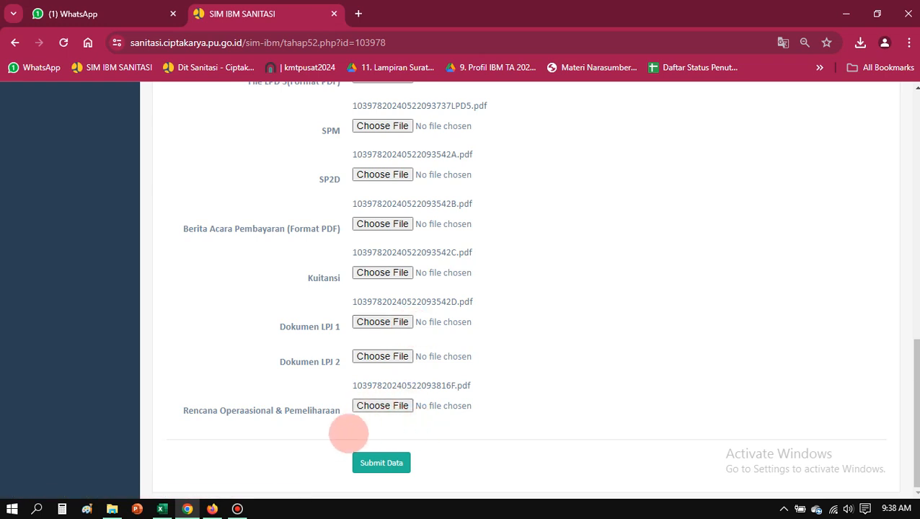
click(237, 509)
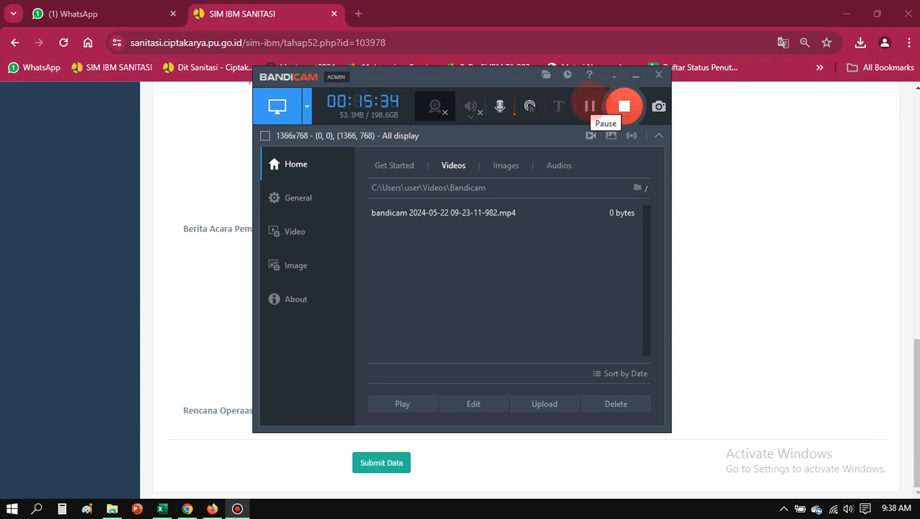
click(589, 106)
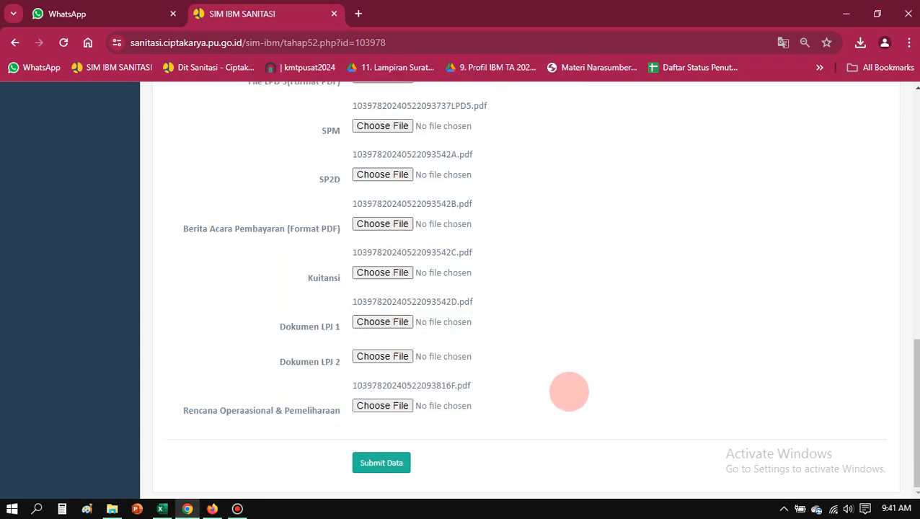
- Submit the Pencairan Tahap II form and open the Fisik dan Keuangan update form for Tapuhahi
click(381, 463)
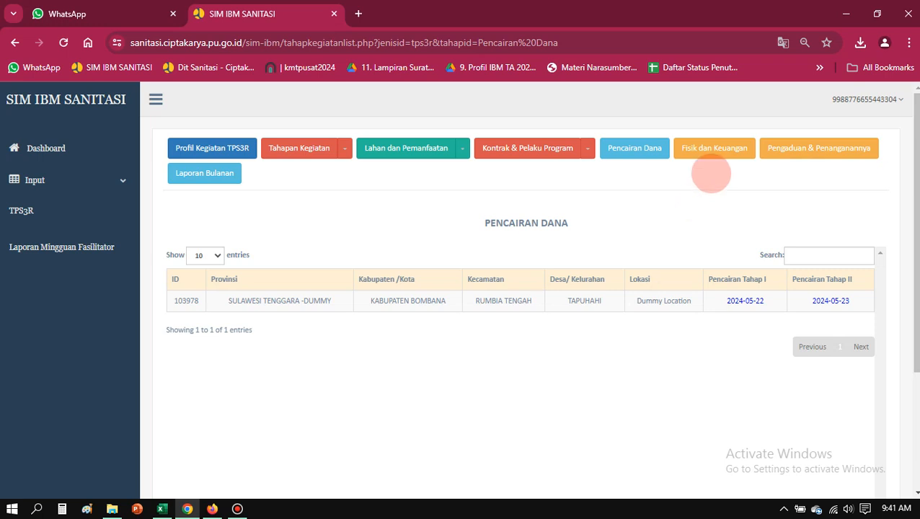
click(658, 149)
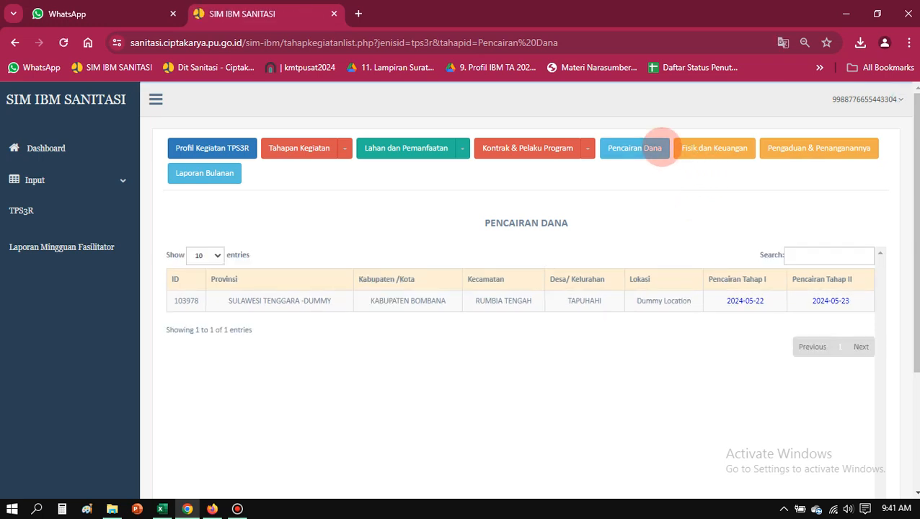
click(710, 151)
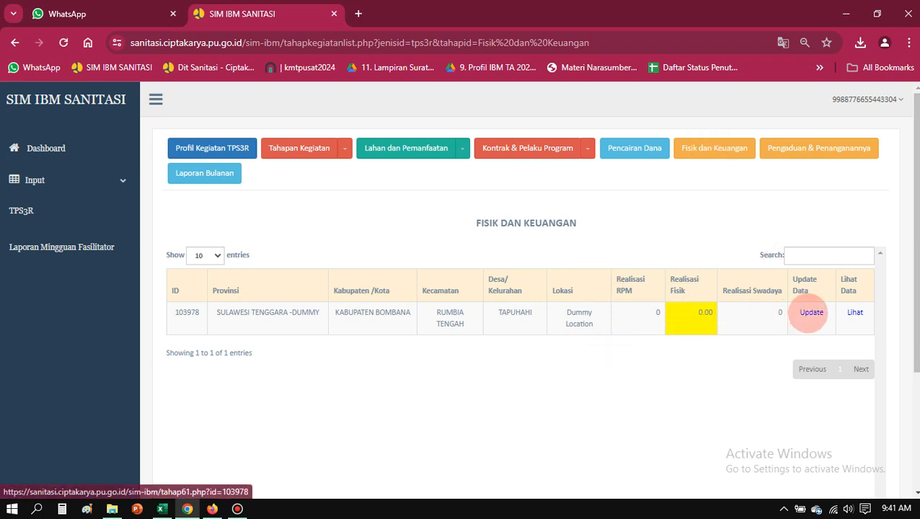
click(810, 312)
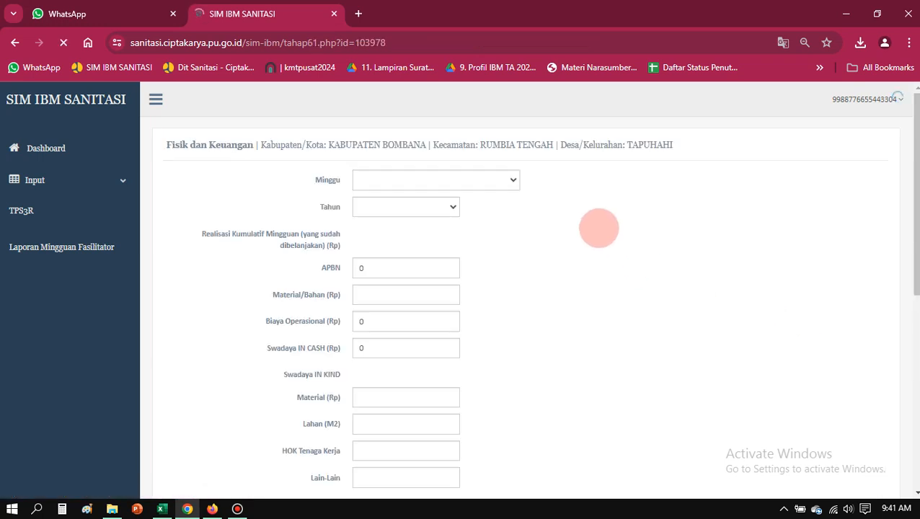
- Set the reporting week to 5 (20 Mei - 26 Mei) and the year to 2024
click(513, 180)
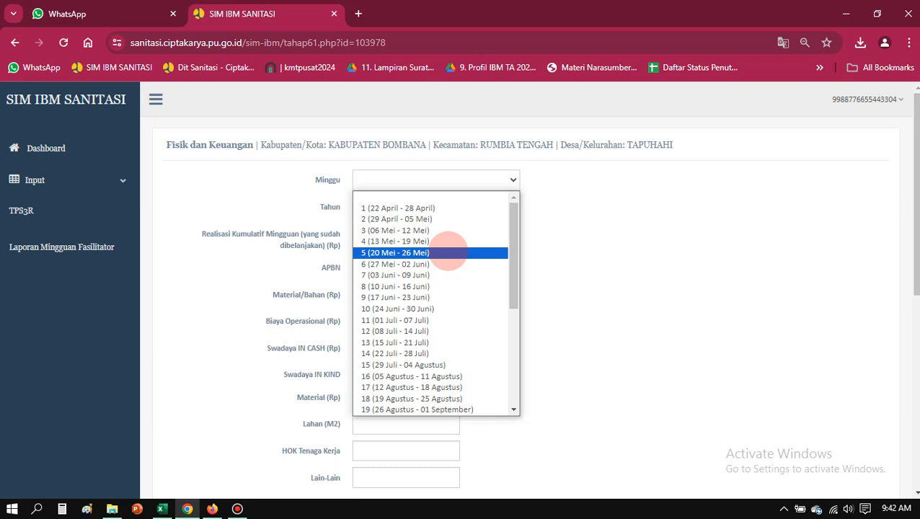
click(447, 252)
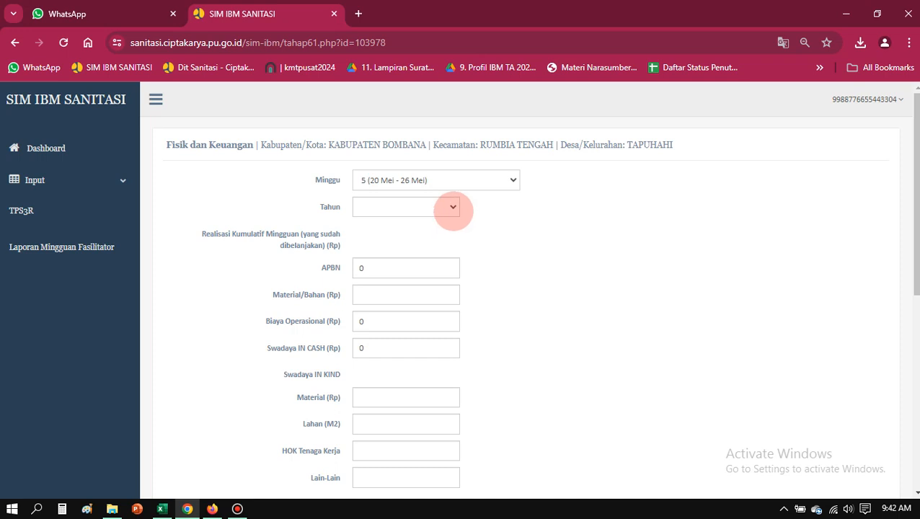
click(452, 206)
click(416, 256)
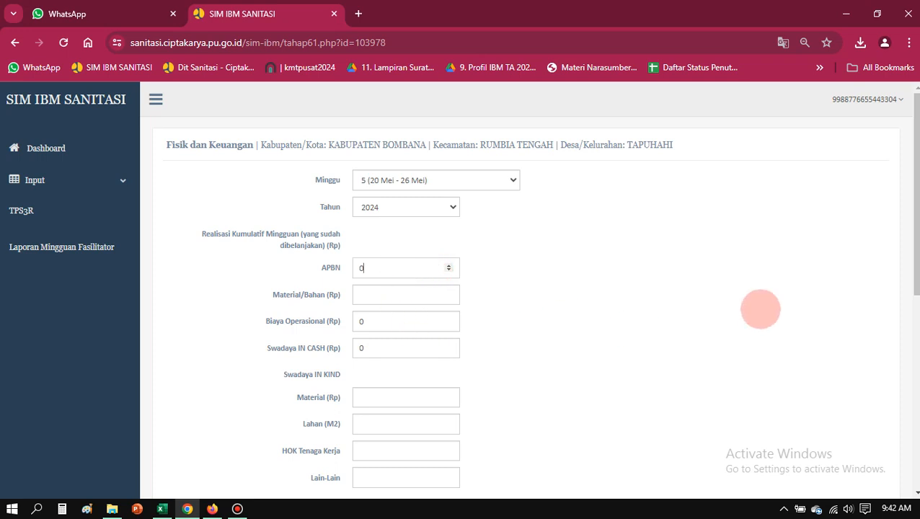
- Set the weekly cumulative realisation to 30000000 for Material/Bahan and 2000000 for Biaya Operasional
scroll(706, 289, down, 1)
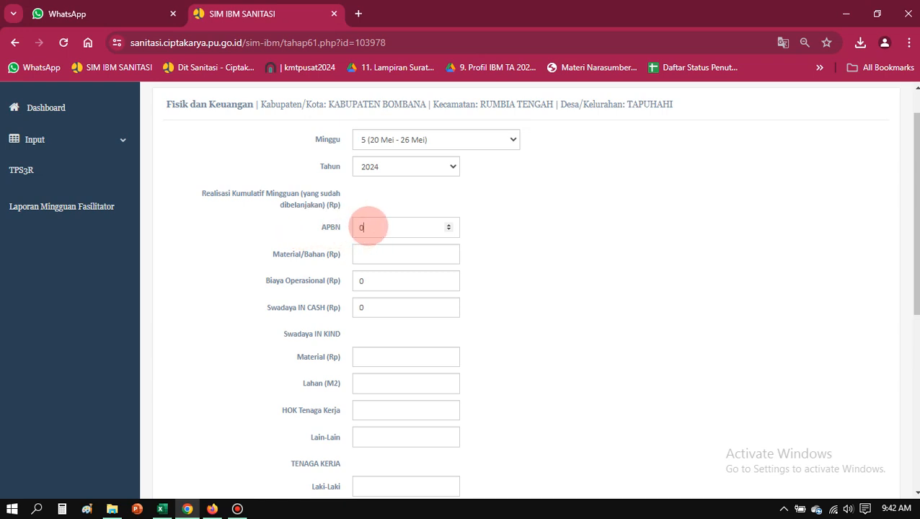
click(404, 258)
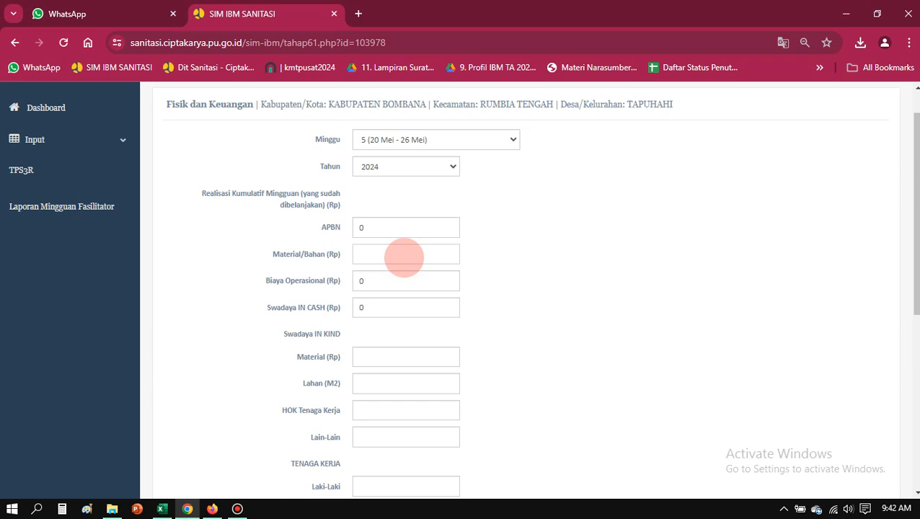
text(30000000)
double_click(398, 281)
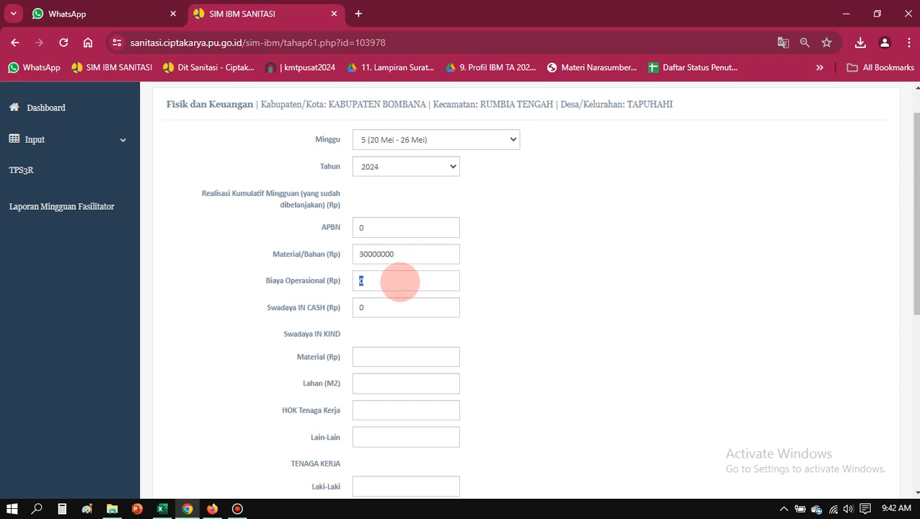
text(2000000)
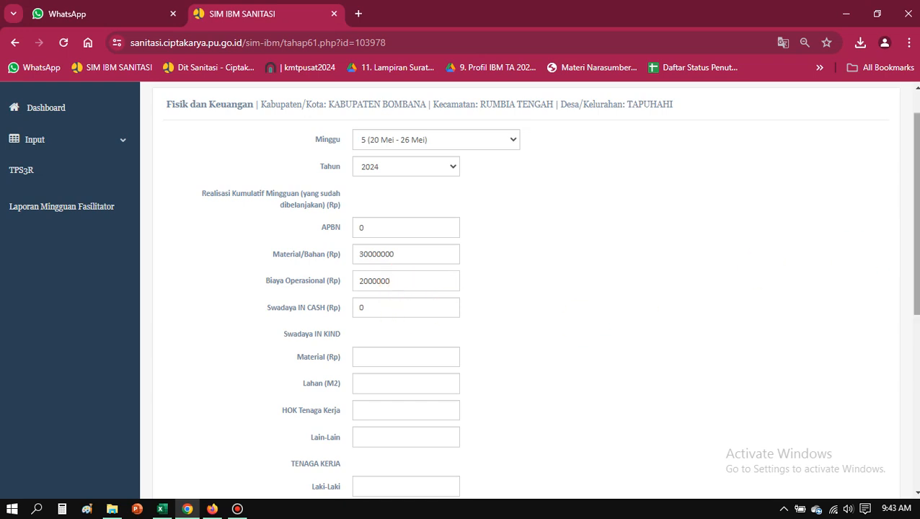
- Set the Swadaya IN KIND values for Material, Lahan and HOK Tenaga Kerja to 0
scroll(530, 288, down, 2)
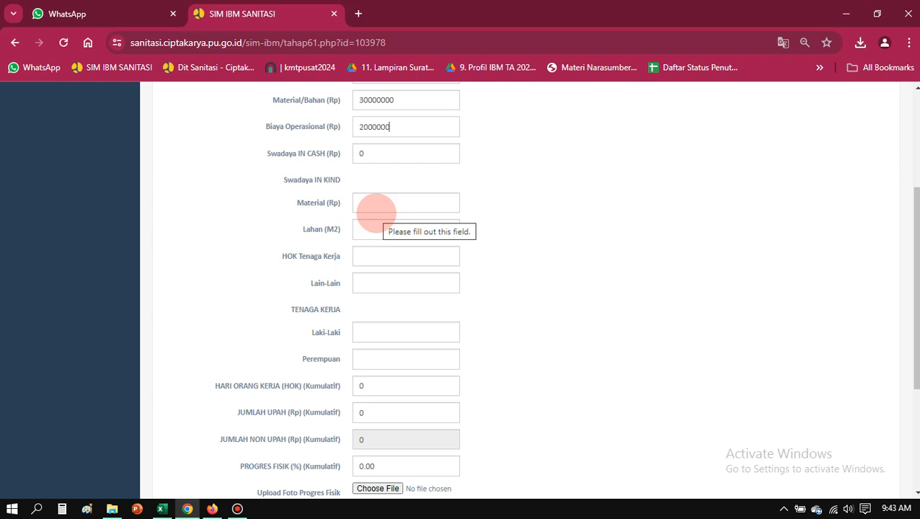
click(377, 211)
text(0)
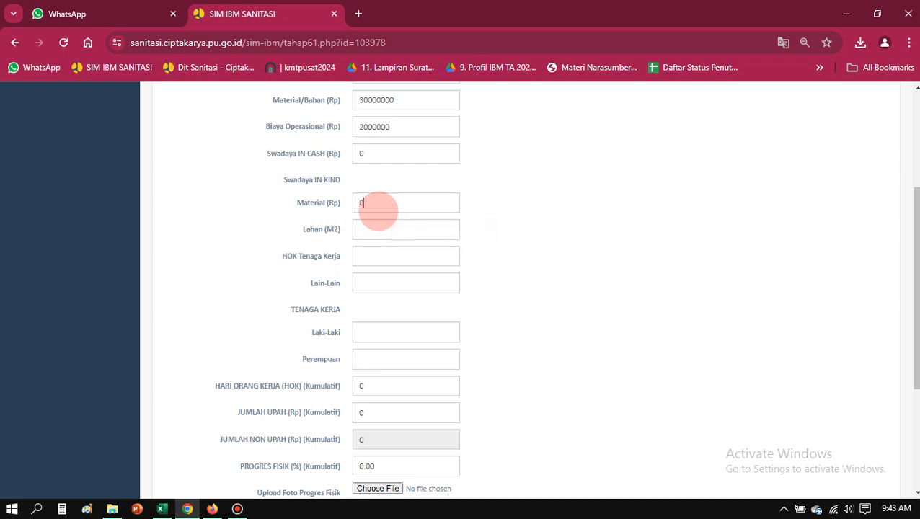
click(372, 229)
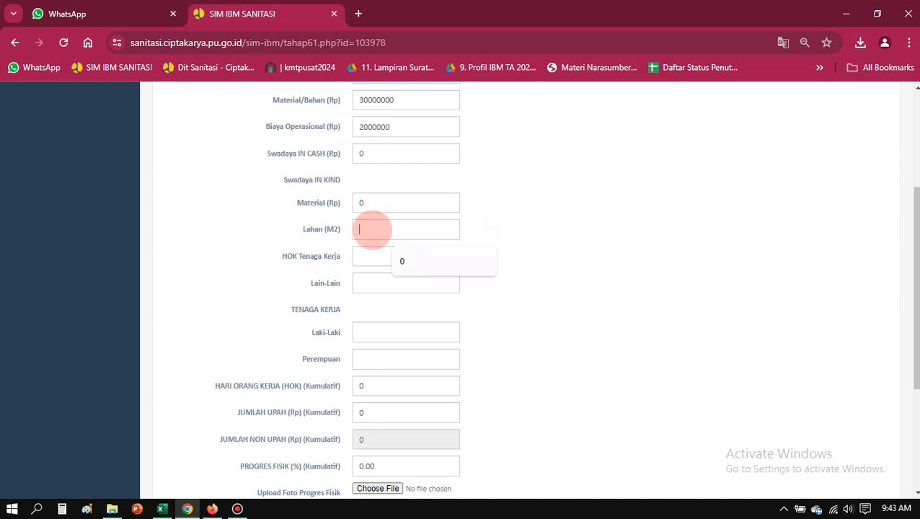
text(0)
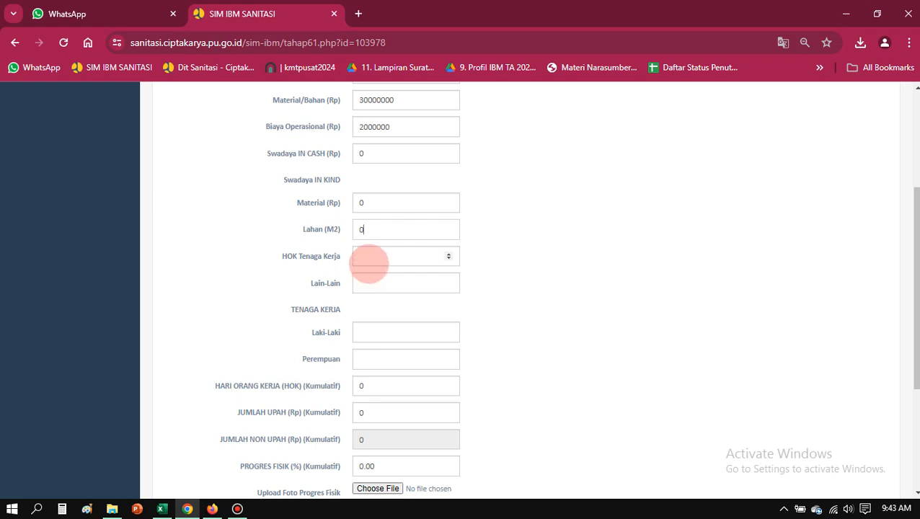
click(369, 256)
text(0)
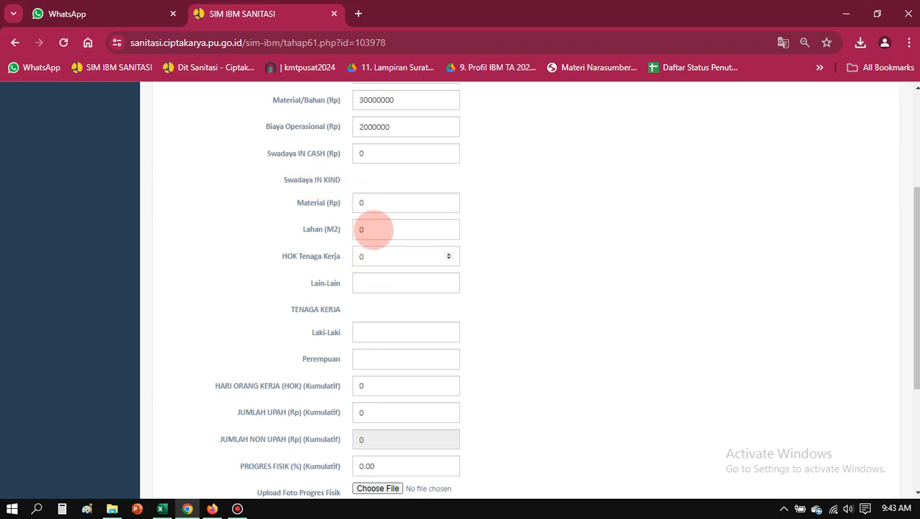
- Set Lain-Lain under Swadaya IN KIND to 0 and the Tenaga Kerja counts to 5 Laki-Laki and 0 Perempuan
click(371, 285)
text(0)
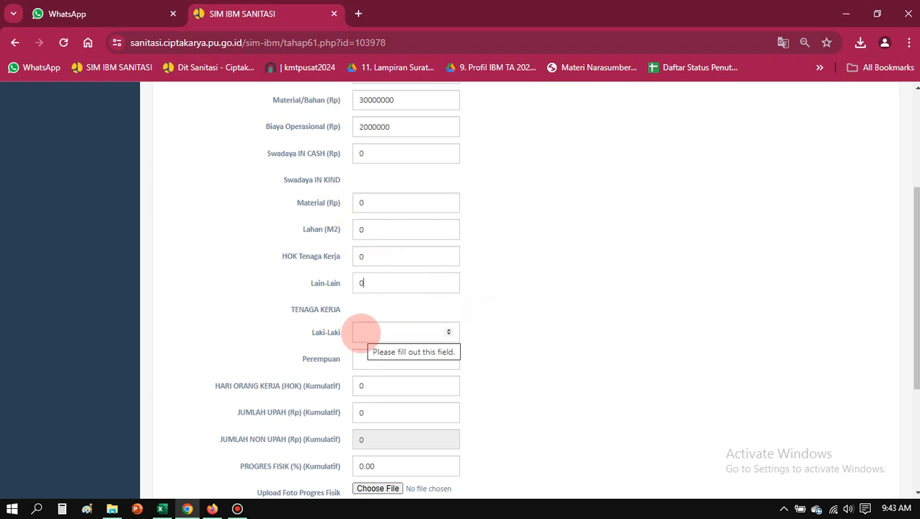
click(363, 332)
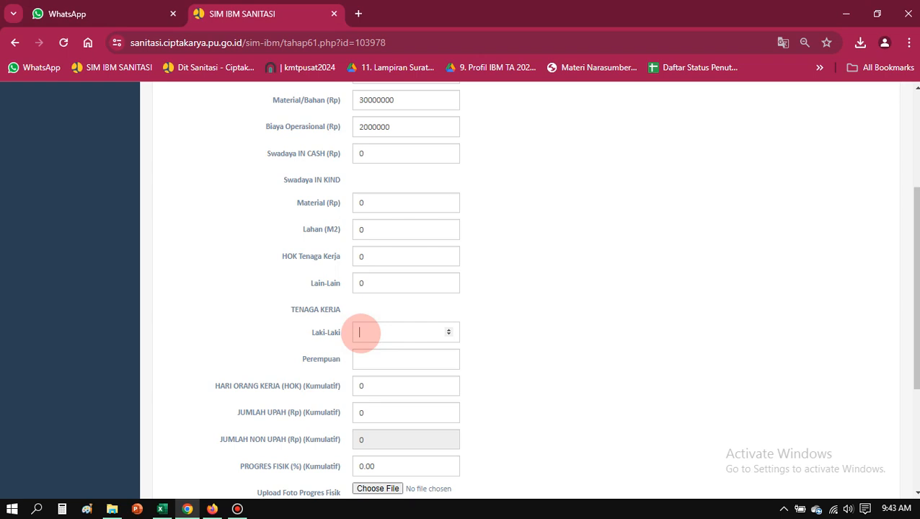
text(5)
click(372, 358)
text(0)
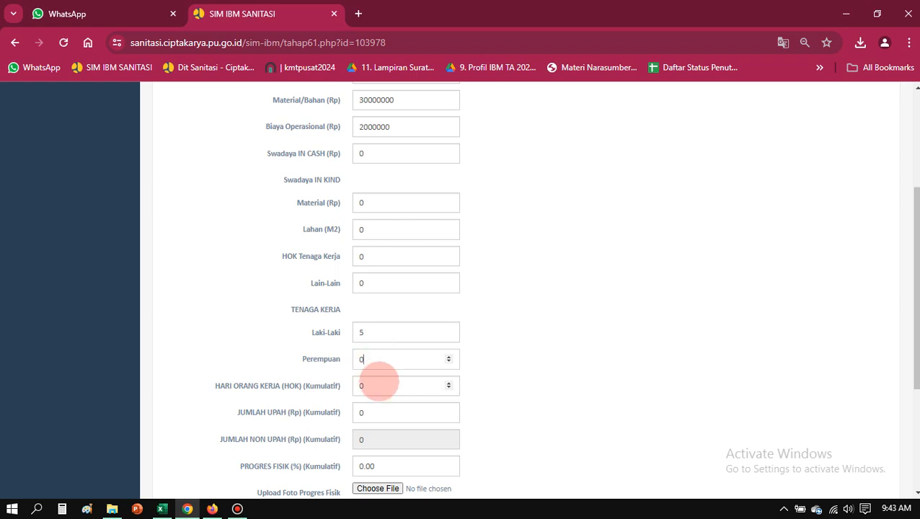
- Set the cumulative values to 35 for Hari Orang Kerja (HOK), 15000000 for Jumlah Upah and 12 for Progres Fisik
double_click(376, 384)
text(35)
double_click(410, 412)
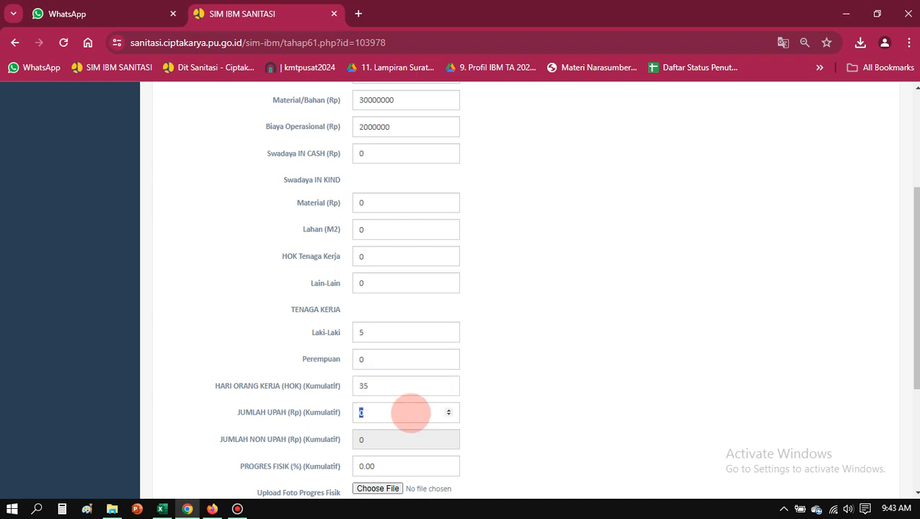
text(15000000)
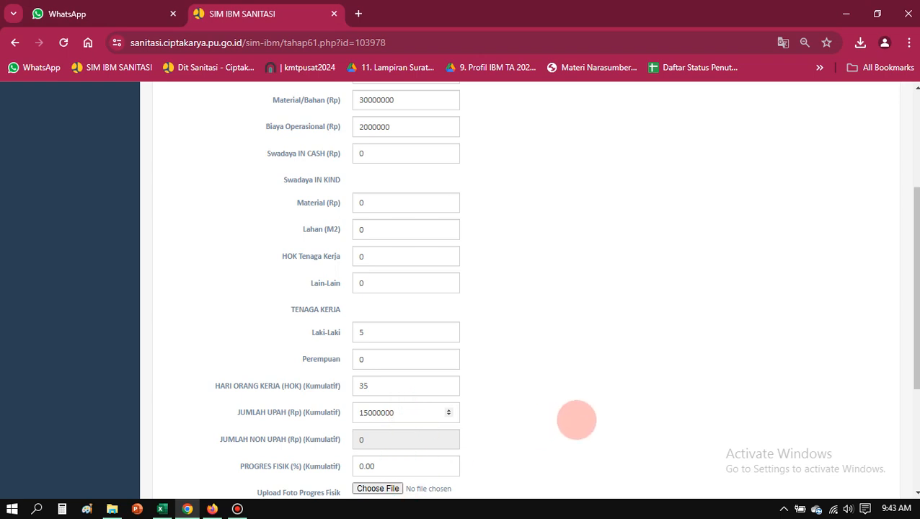
scroll(893, 335, down, 2)
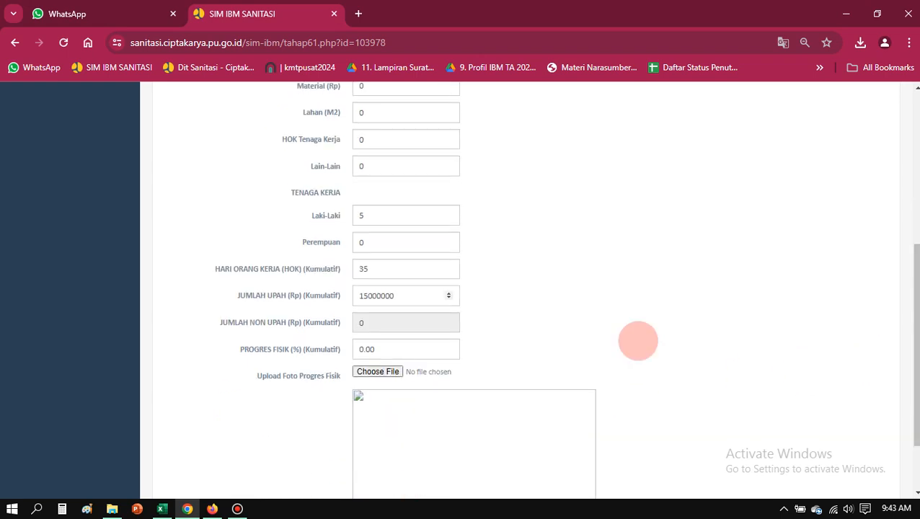
double_click(411, 352)
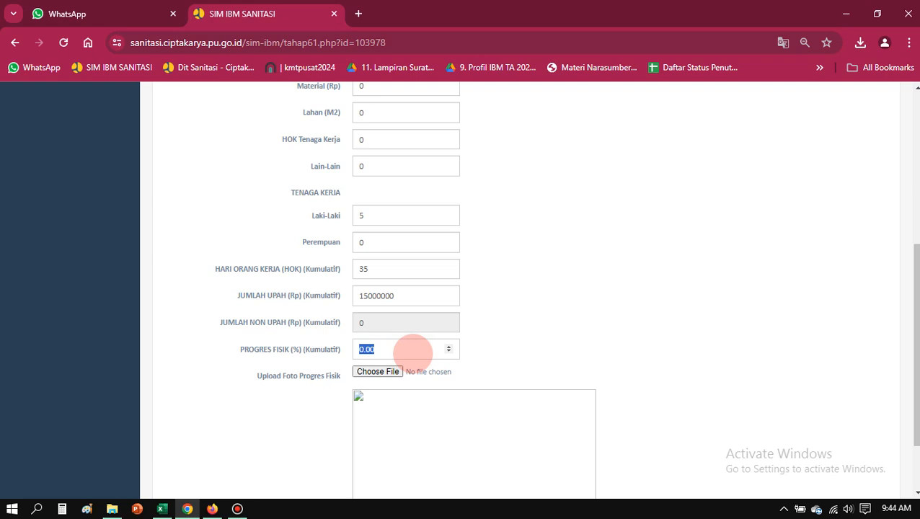
text(12)
scroll(914, 346, down, 1)
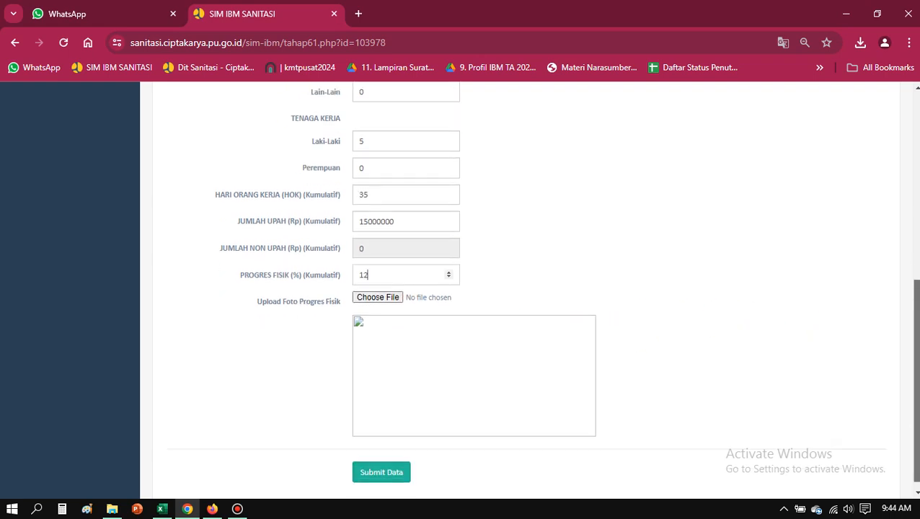
- Attach photo 9 from the foto folder in Videos > Bandicam as the Foto Progres Fisik
drag(915, 361, 915, 367)
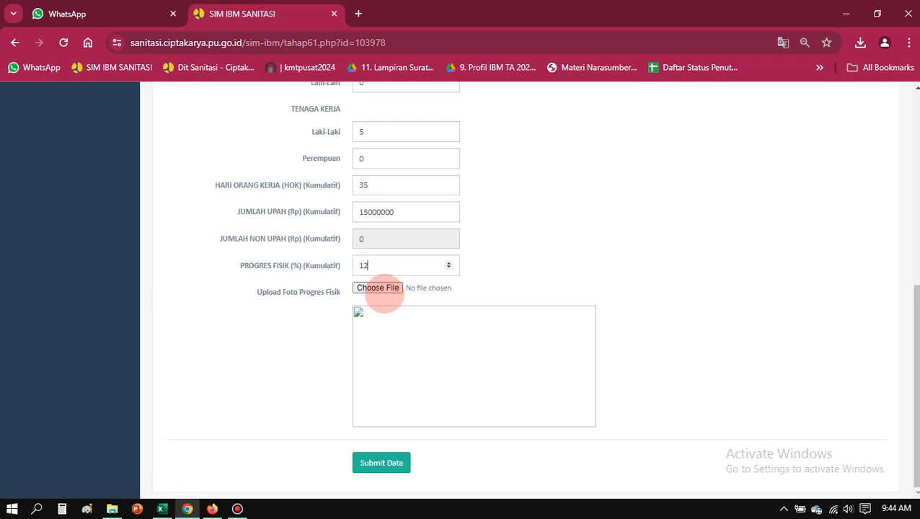
click(382, 288)
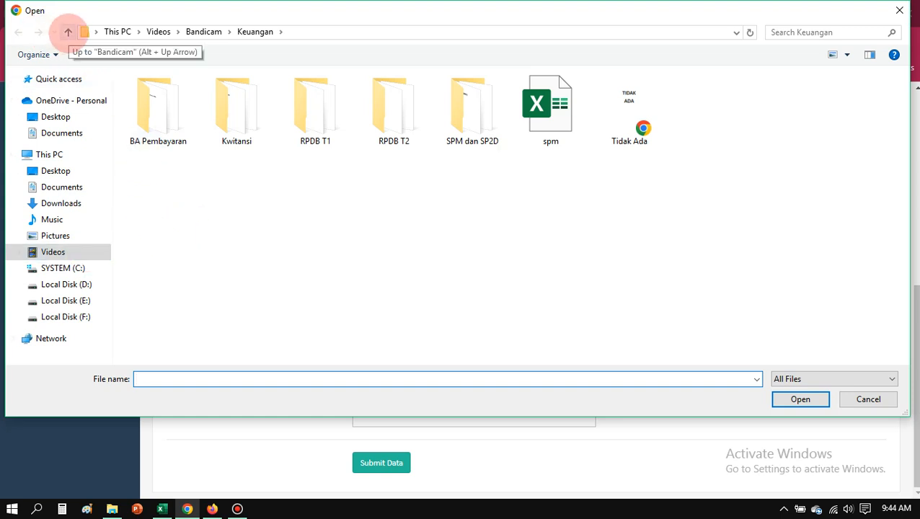
click(68, 32)
click(186, 91)
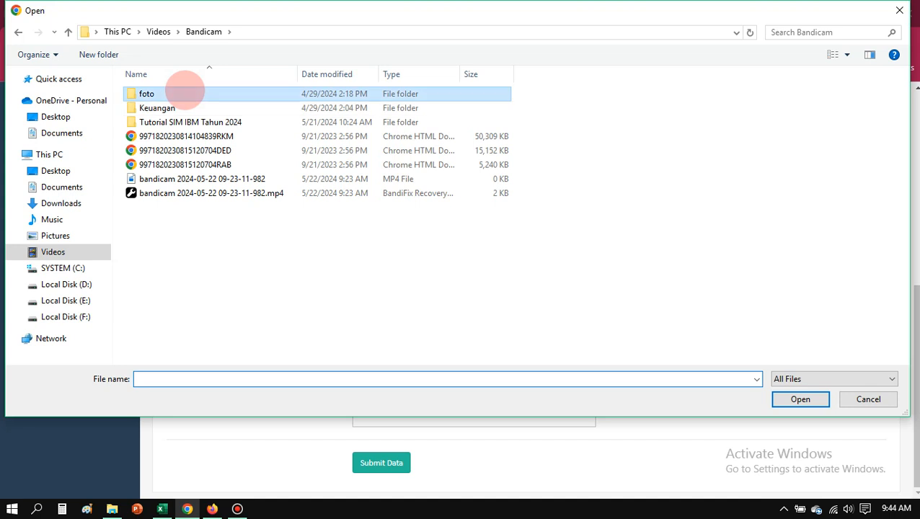
double_click(186, 91)
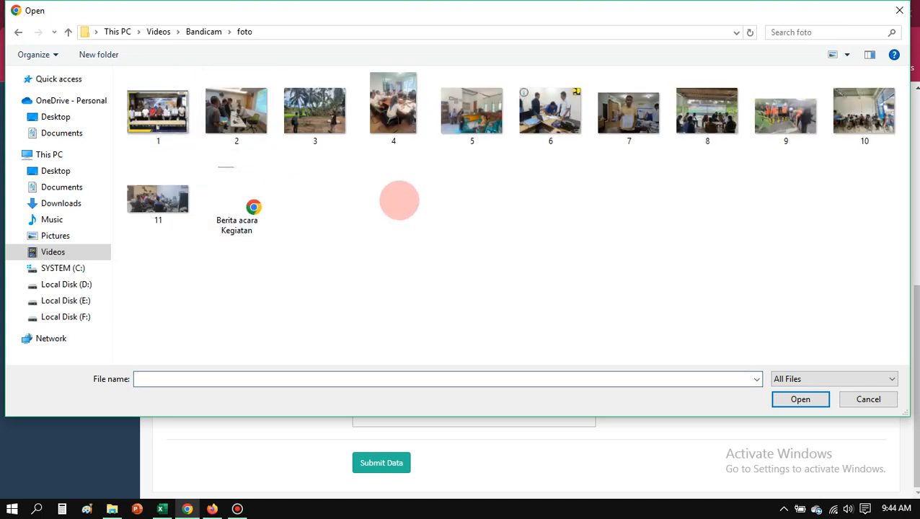
click(344, 128)
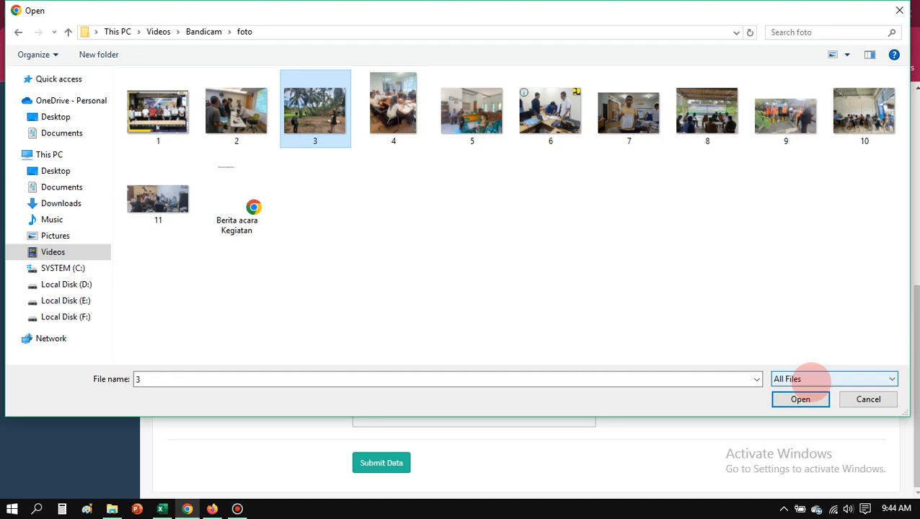
click(790, 105)
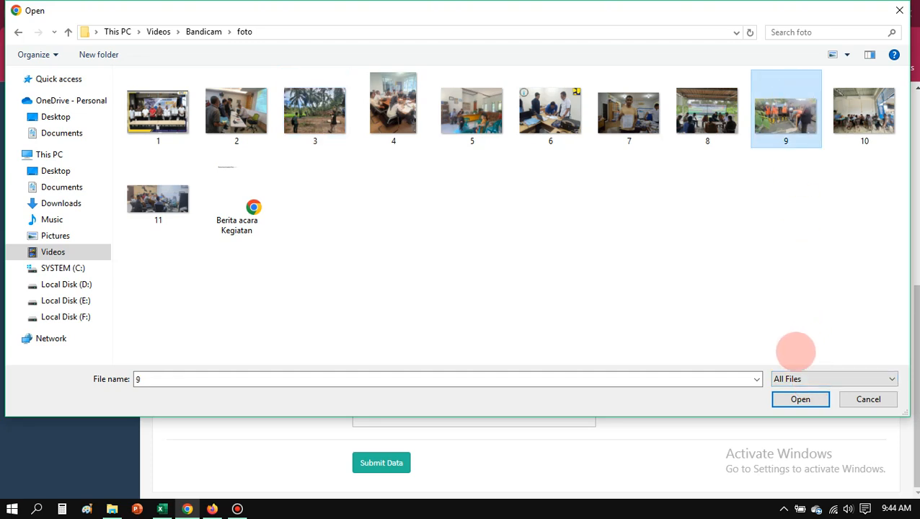
click(799, 399)
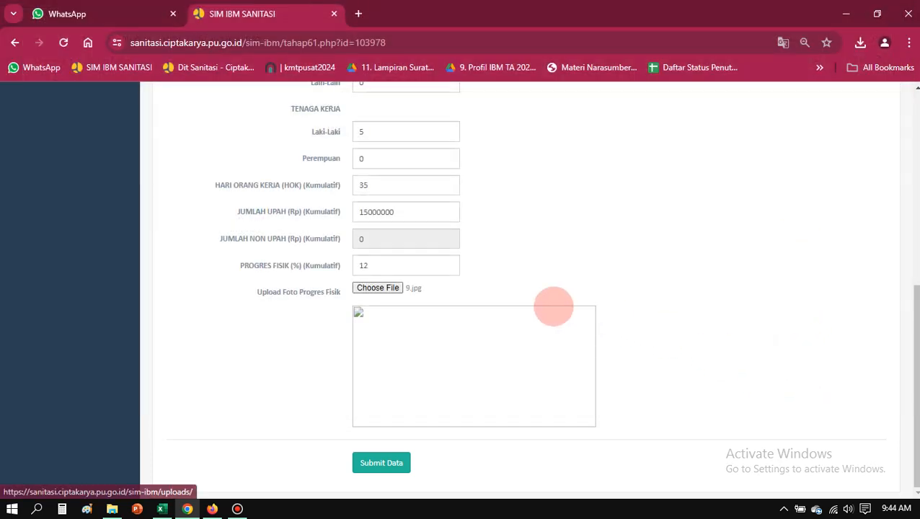
- Set the APBN cumulative realisation to 32000000 and submit the Fisik dan Keuangan form
scroll(519, 288, up, 5)
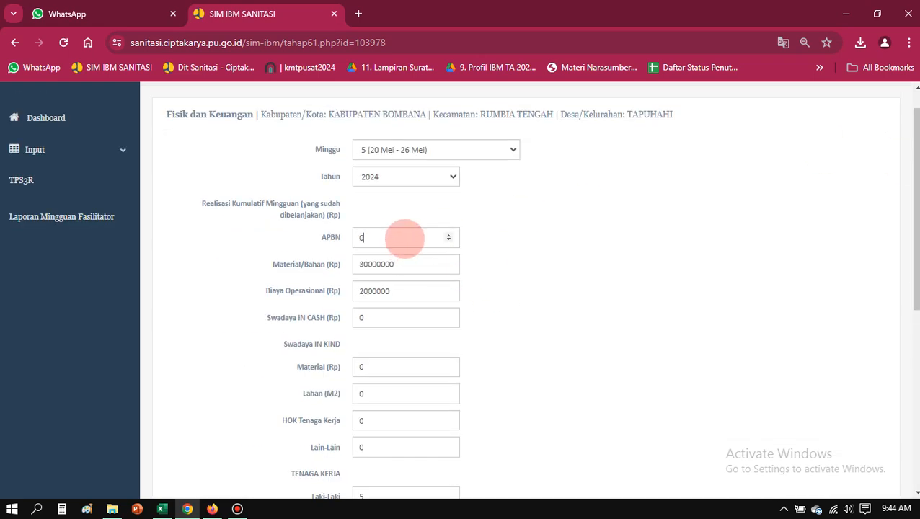
double_click(404, 239)
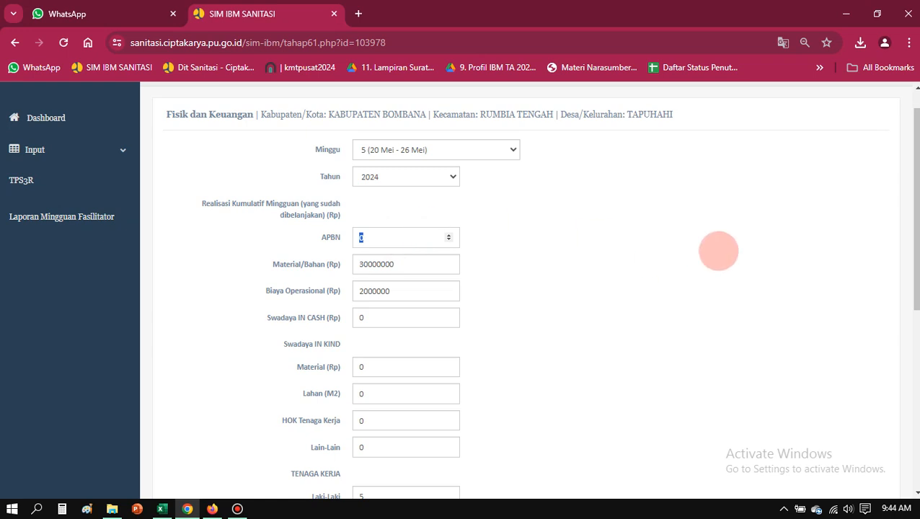
drag(916, 209, 916, 368)
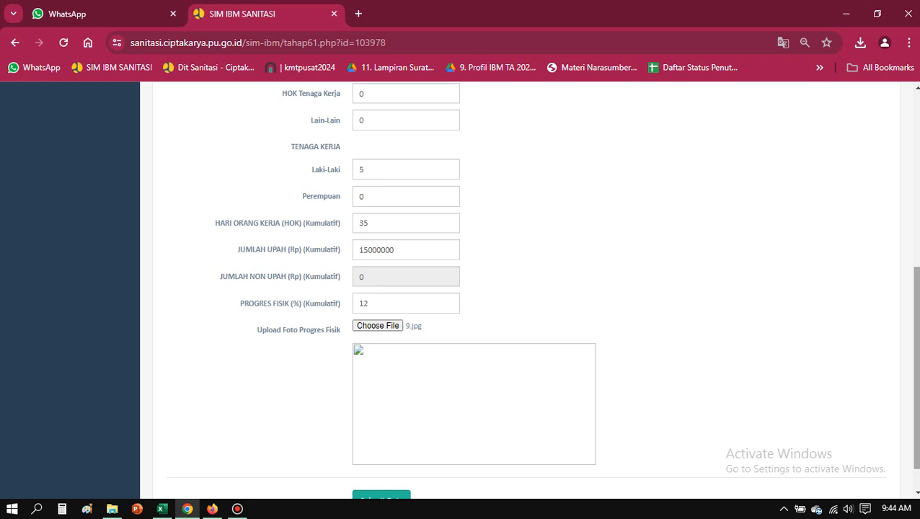
drag(915, 367, 916, 251)
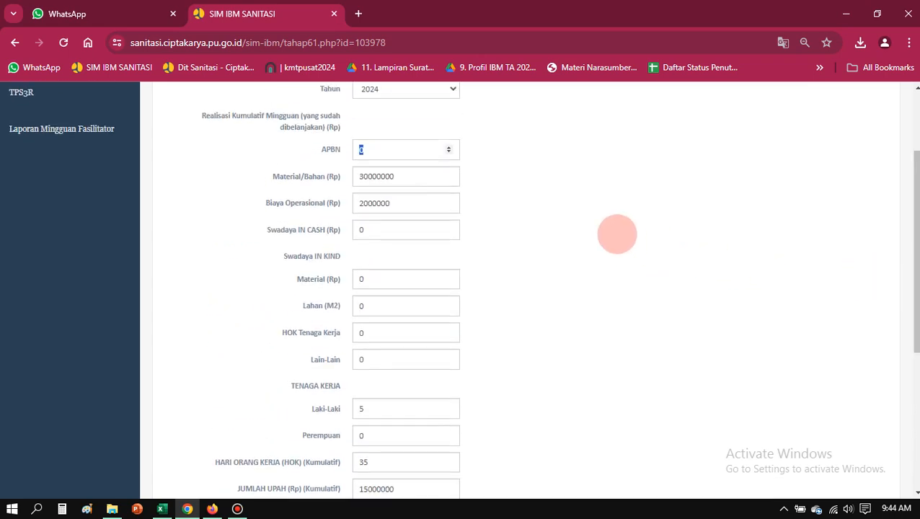
text(32000000)
drag(913, 232, 913, 366)
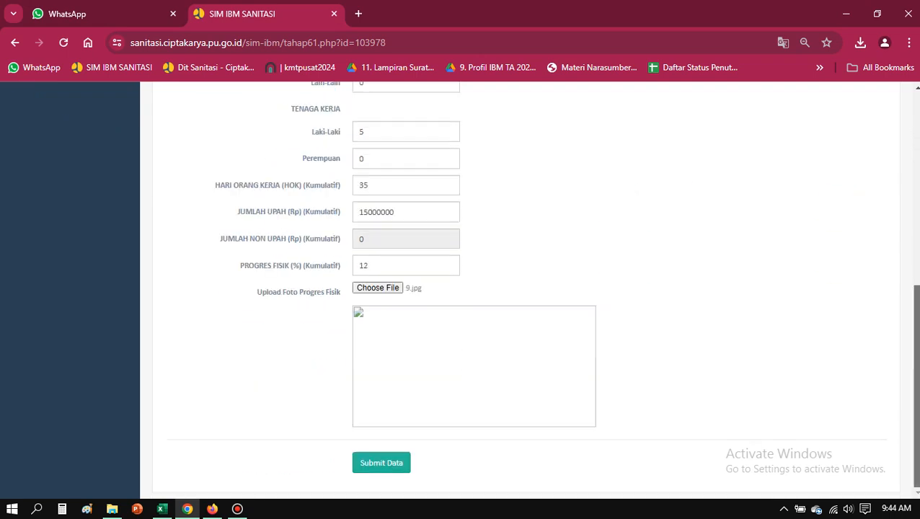
click(362, 462)
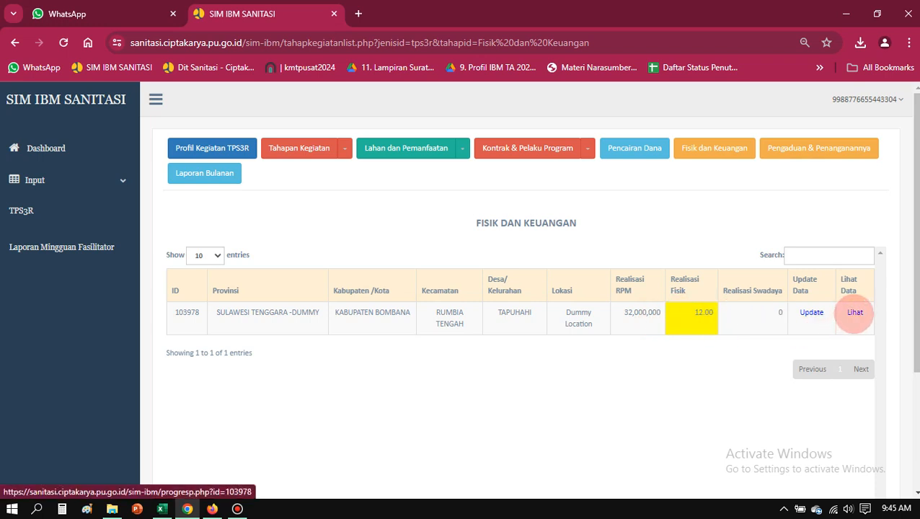
- View Tapuhahi's weekly progress history, return to the Fisik dan Keuangan list and open its update form
click(854, 312)
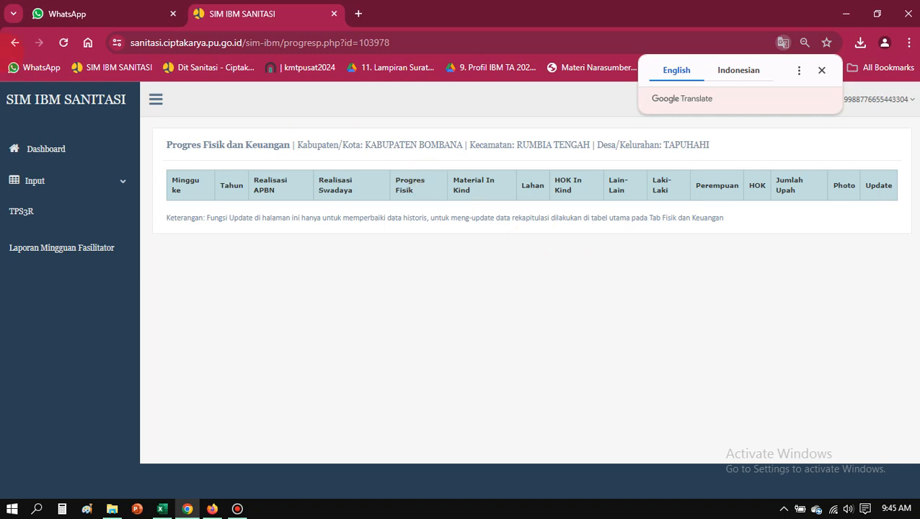
click(15, 44)
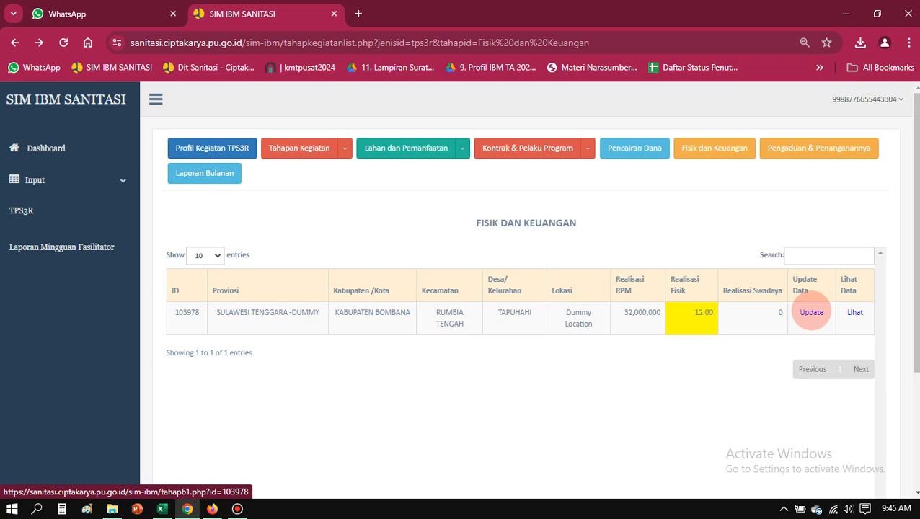
click(811, 312)
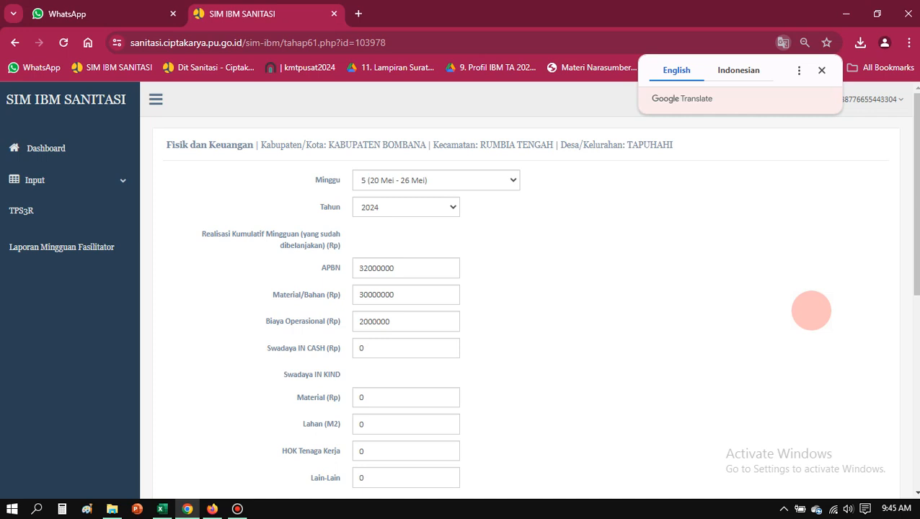
- Set the reporting week to 6 (27 Mei - 02 Juni) and the year to 2024
click(512, 181)
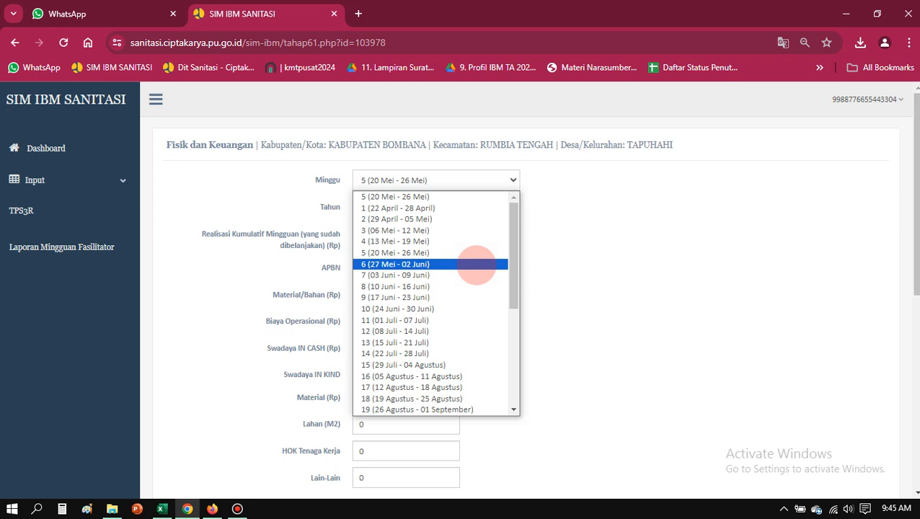
click(476, 264)
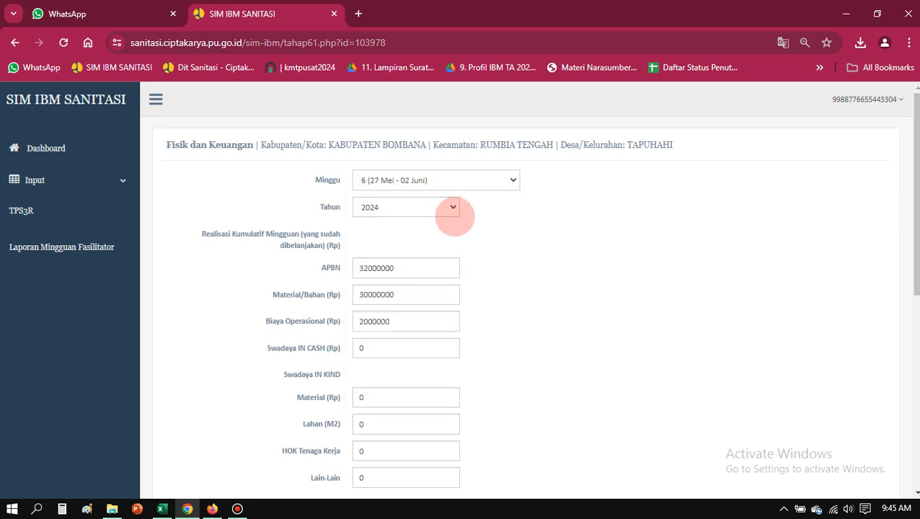
click(451, 209)
click(443, 256)
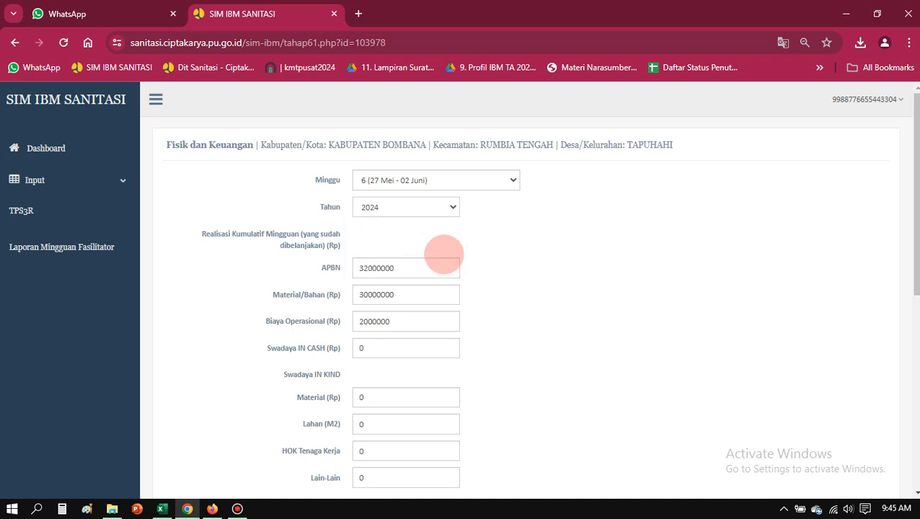
- Set the weekly cumulative realisation to 80000000 for Material/Bahan and 3000000 for Biaya Operasional
click(424, 268)
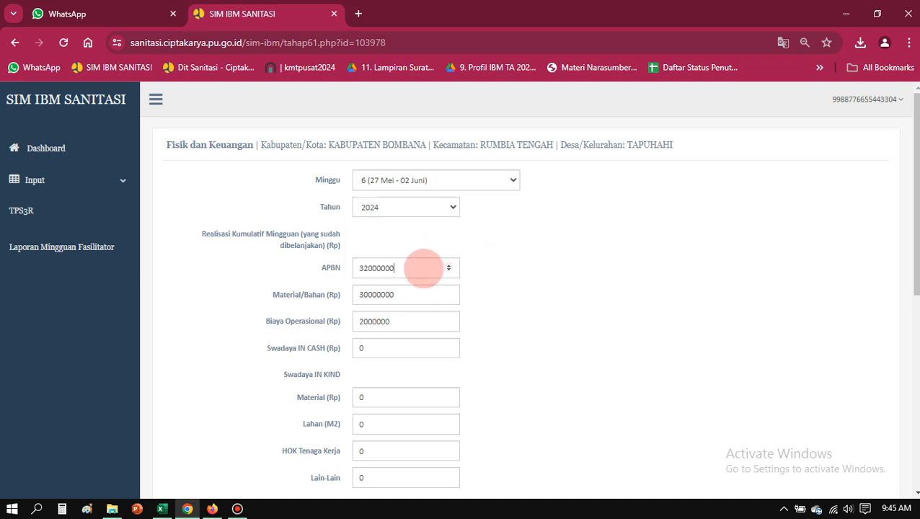
double_click(423, 268)
click(419, 302)
double_click(420, 303)
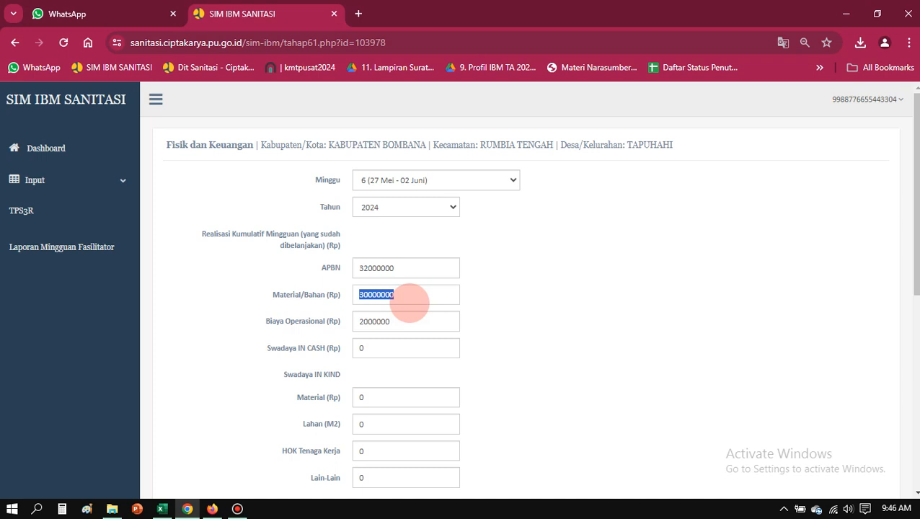
text(80000000)
double_click(410, 325)
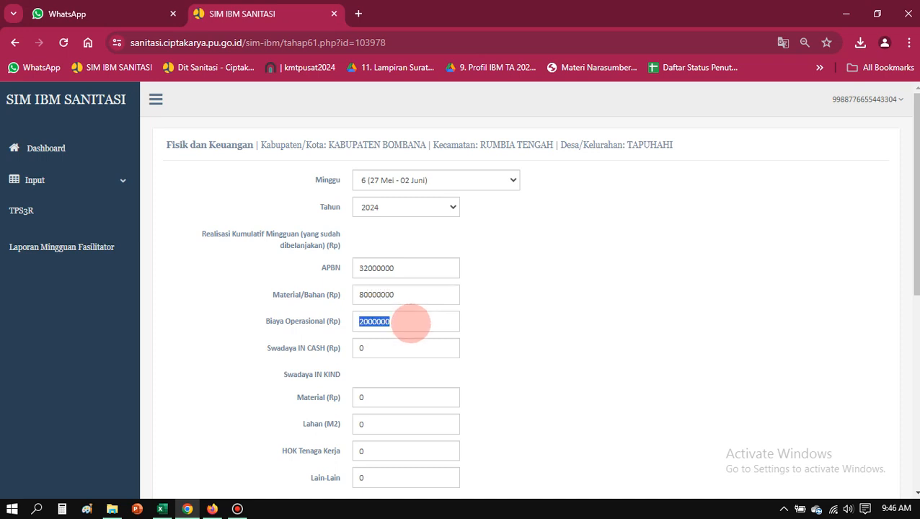
text(3000000)
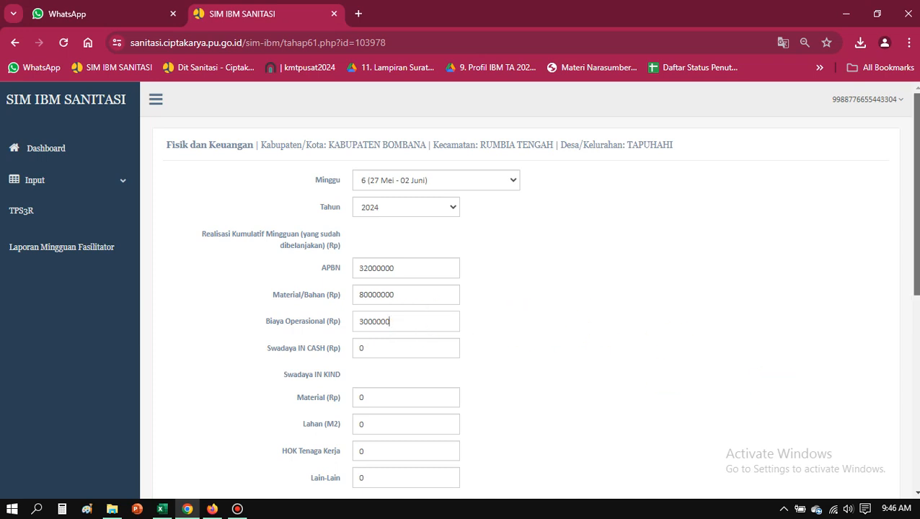
- Set the male workforce (Laki-Laki) to 8 and the cumulative HARI ORANG KERJA (HOK) to 50
scroll(530, 288, down, 2)
scroll(675, 278, down, 1)
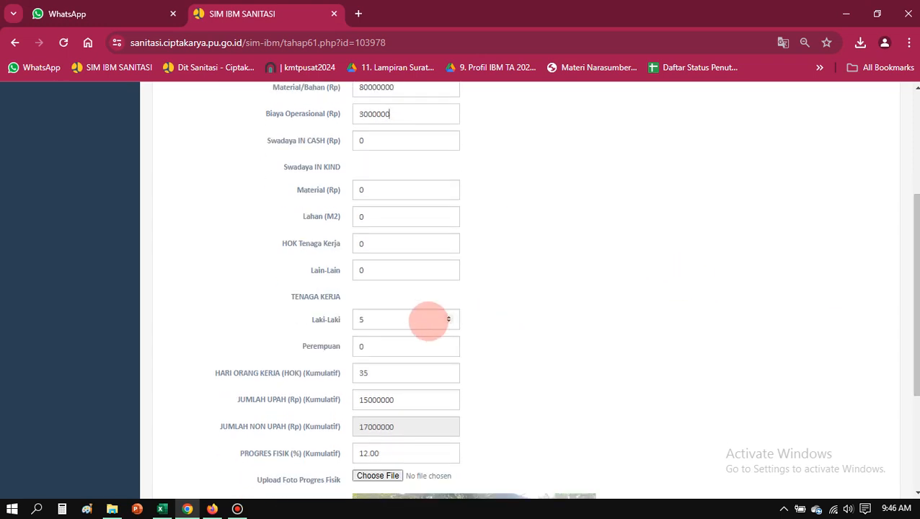
double_click(429, 319)
text(8)
double_click(410, 372)
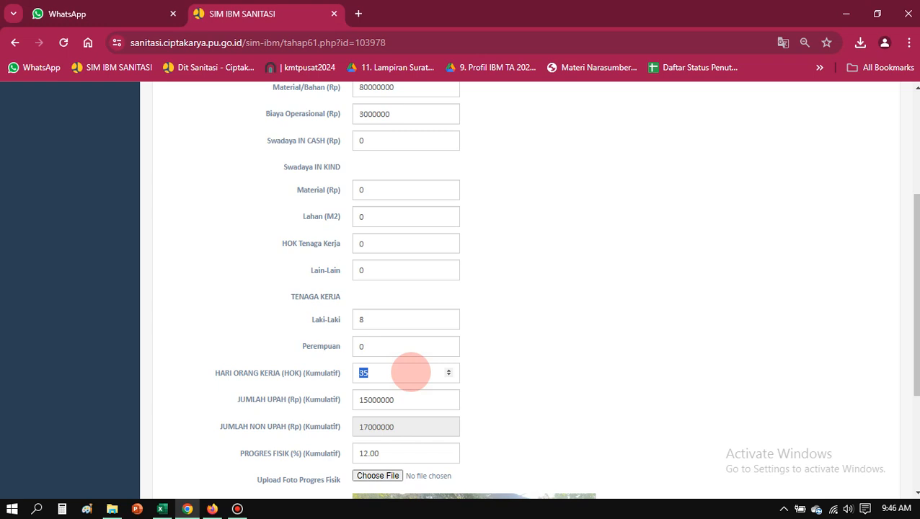
text(50)
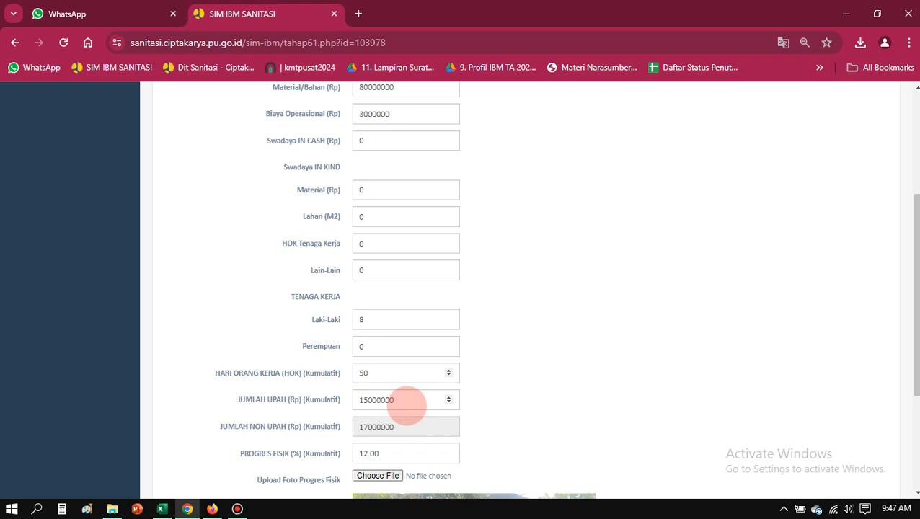
- Set the cumulative JUMLAH UPAH to 25000000 and the cumulative PROGRES FISIK to 20 percent
double_click(408, 400)
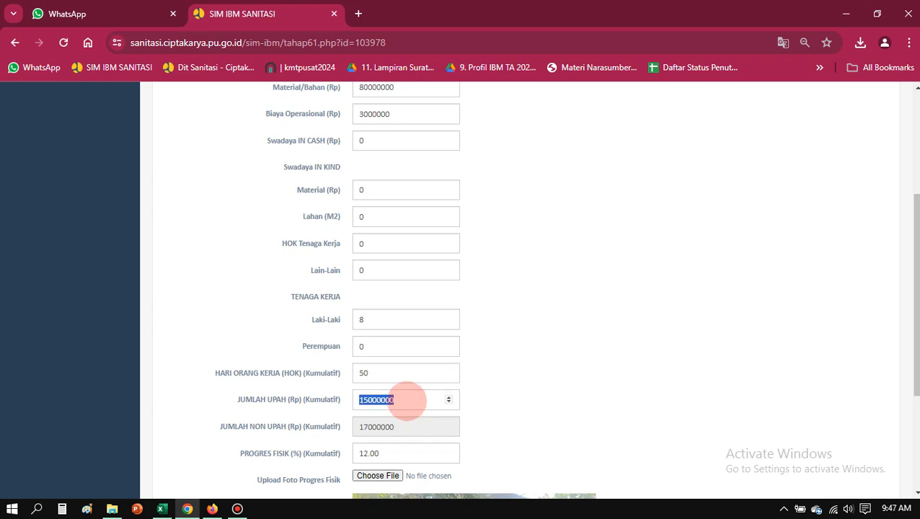
text(25000000)
key(Tab)
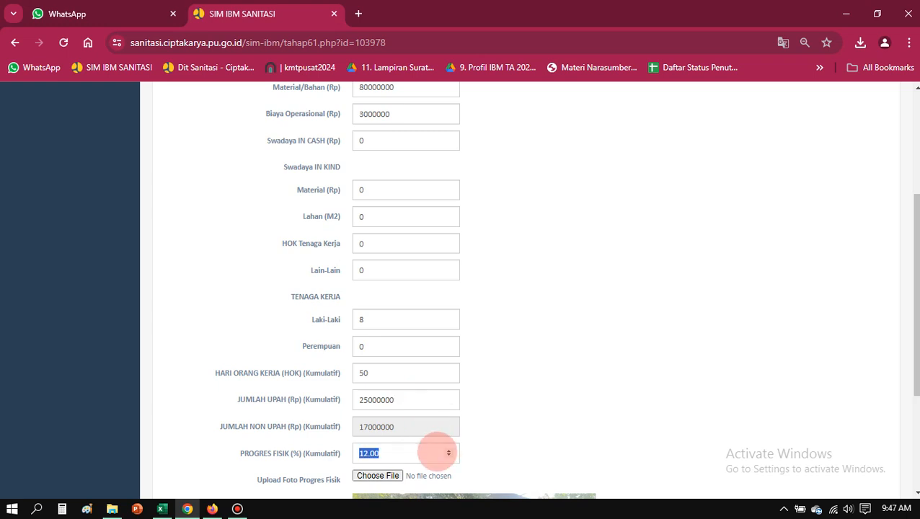
text(20)
- Attach photo 11 from the foto folder as the physical progress photo
scroll(680, 346, down, 3)
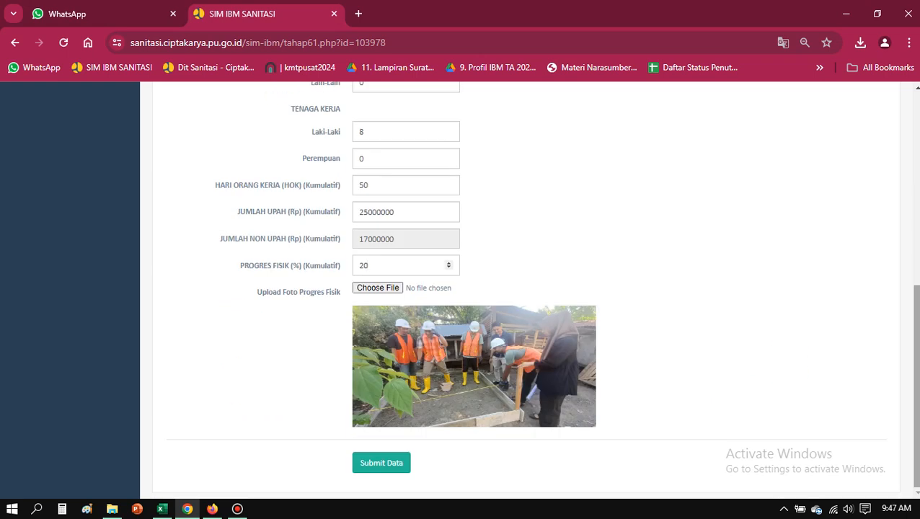
click(377, 287)
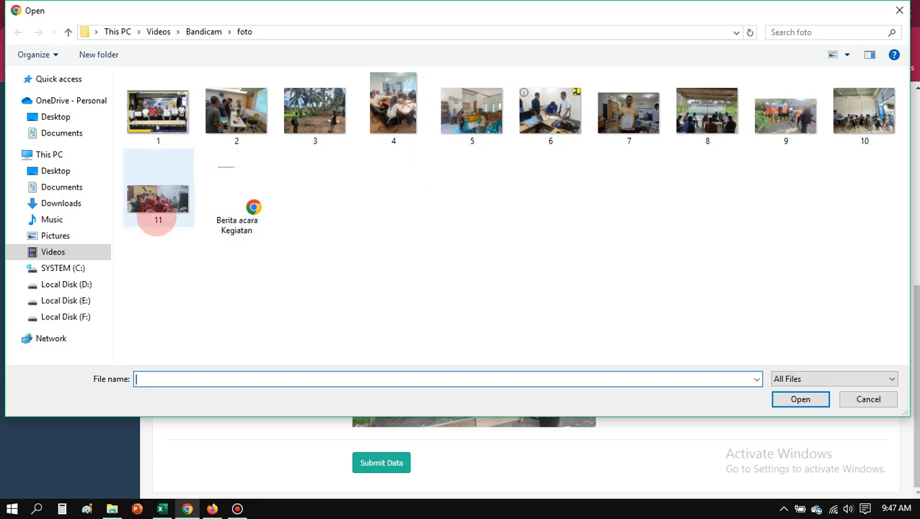
click(160, 209)
click(800, 400)
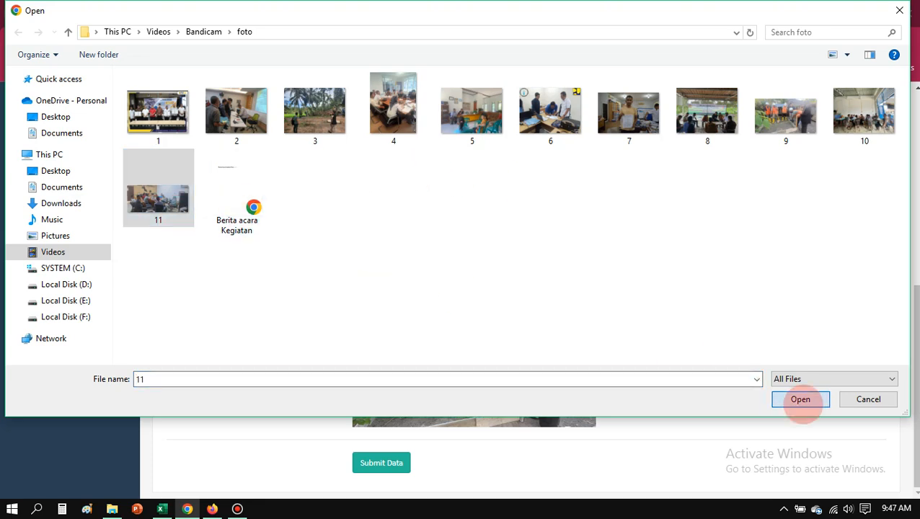
- Set the APBN cumulative realisation to 83000000 and submit the week 6 Fisik dan Keuangan form
drag(915, 382, 915, 189)
click(697, 188)
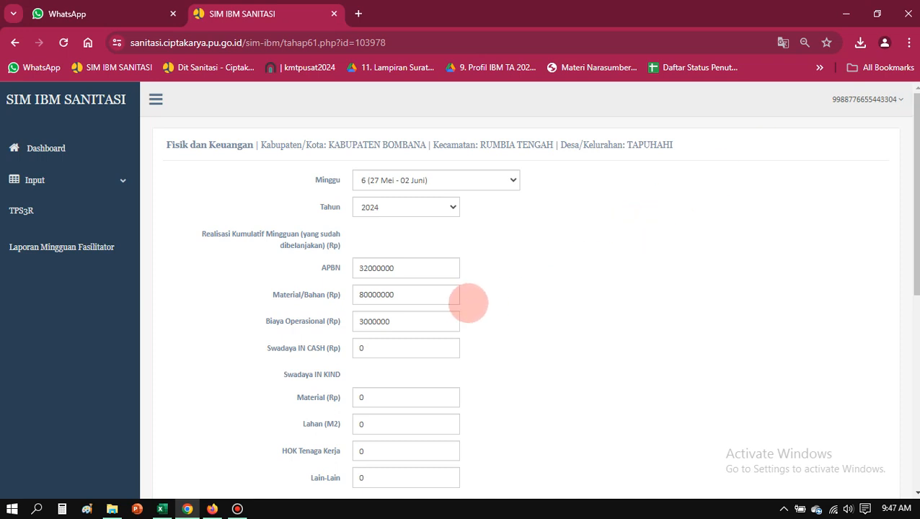
click(408, 269)
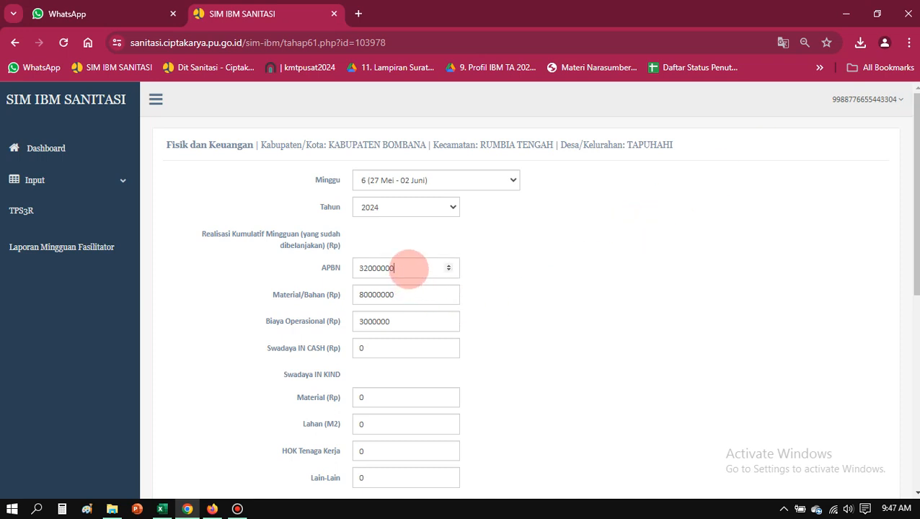
double_click(408, 268)
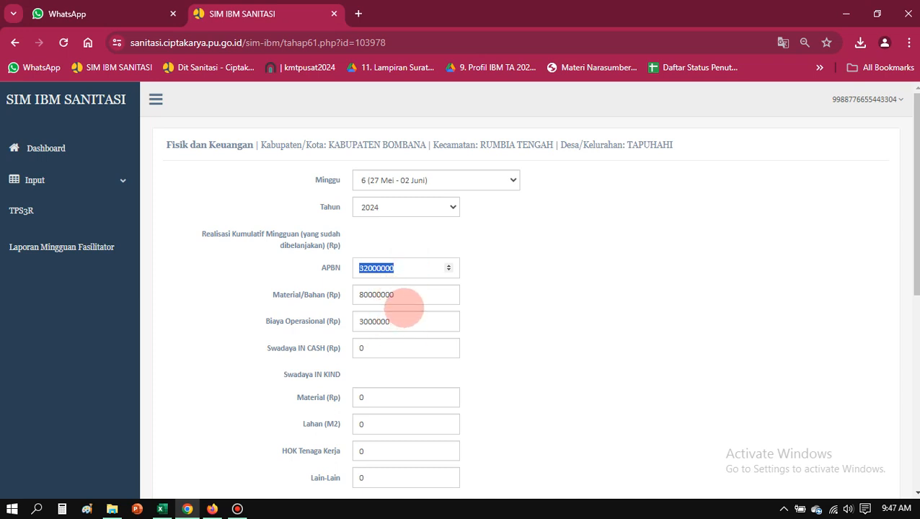
text(83000000)
drag(916, 137, 916, 180)
drag(916, 310, 916, 458)
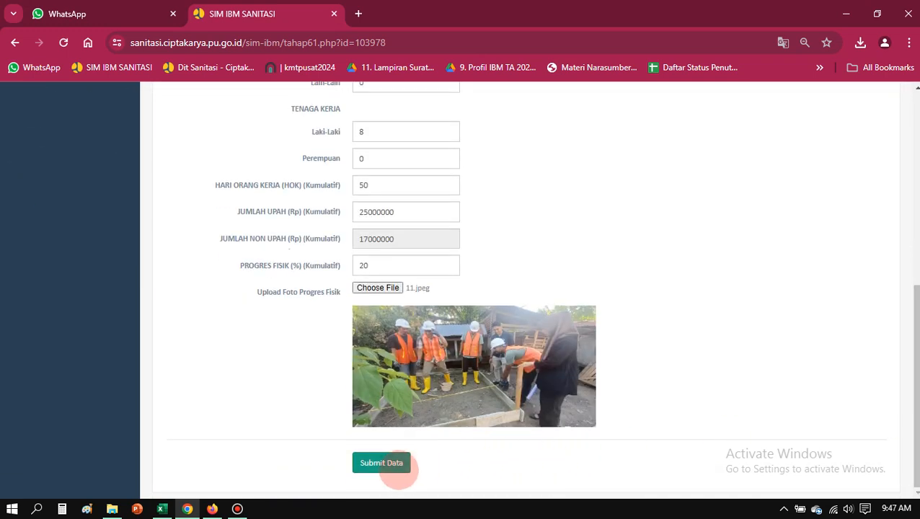
click(395, 469)
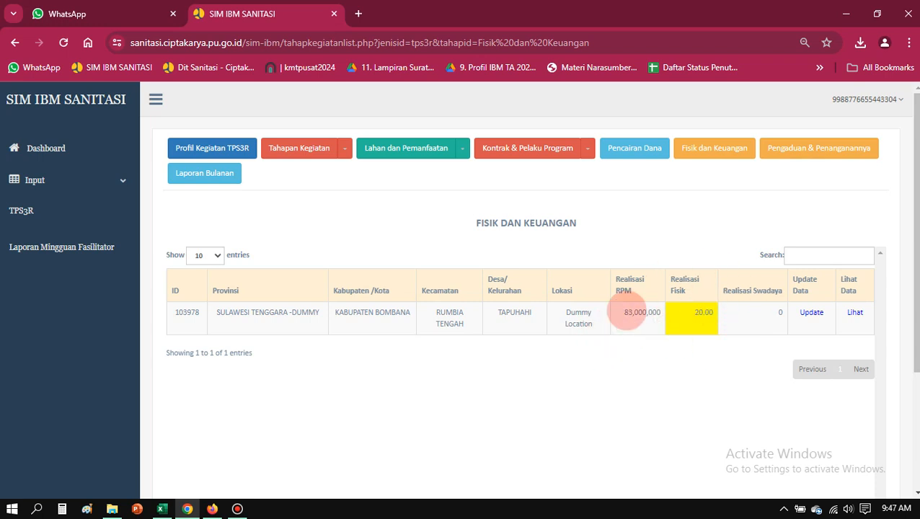
- View Tapuhahi's Progres Fisik dan Keuangan history and return to the Fisik dan Keuangan list
click(856, 312)
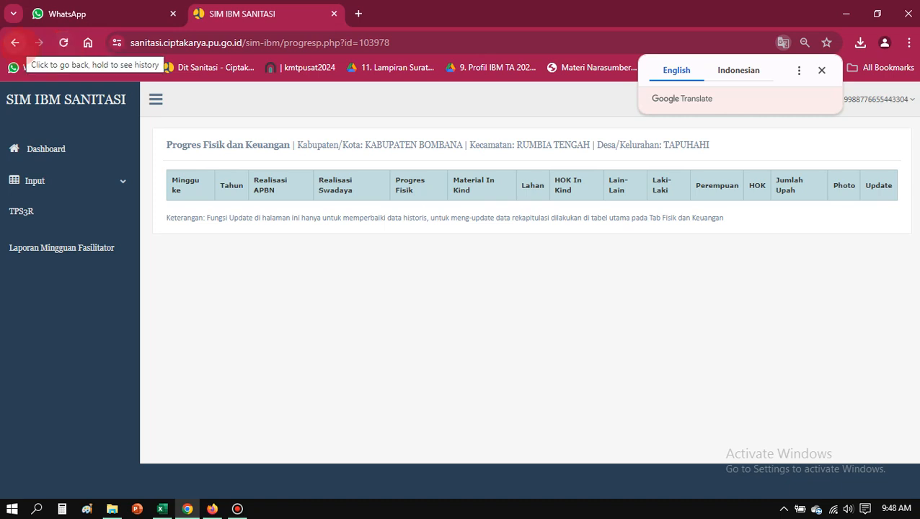
click(14, 42)
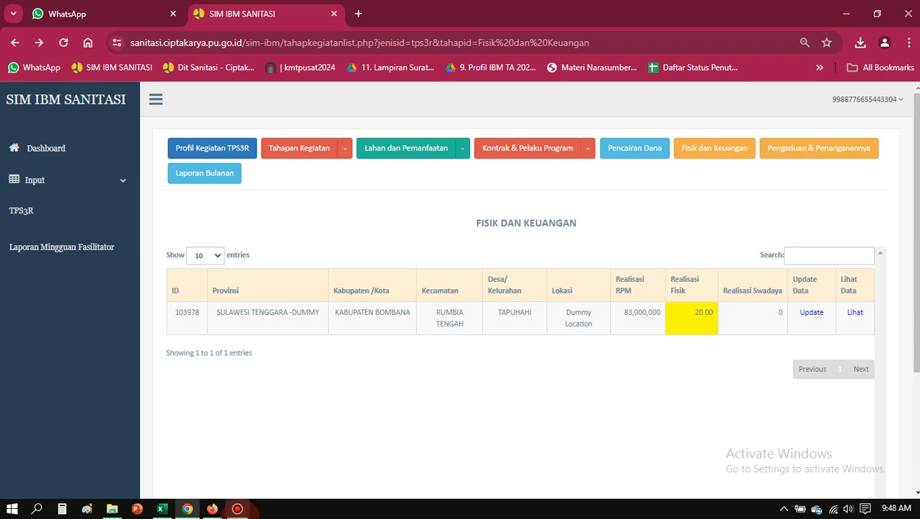
click(237, 509)
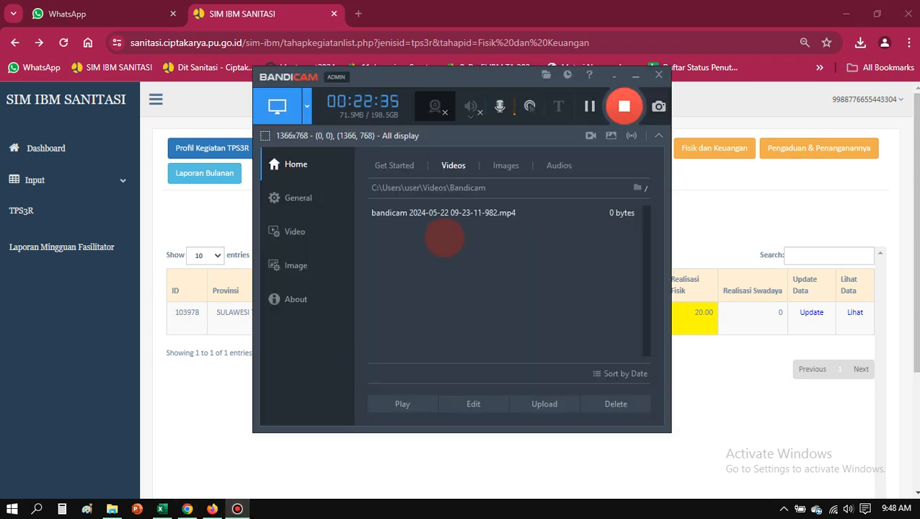
click(516, 42)
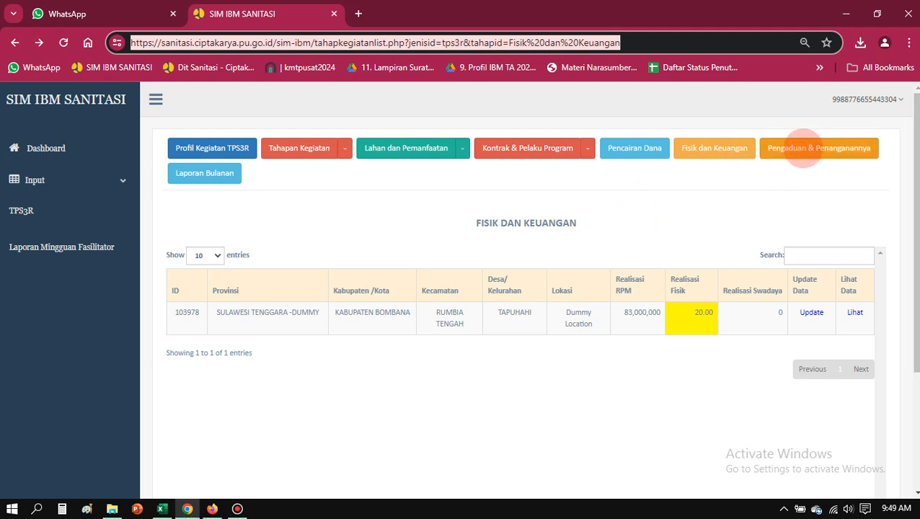
- Open Tapuhahi's Pengaduan dan Penanganannya form from its incident date, examine the date and problem fields, and return to the list
click(802, 149)
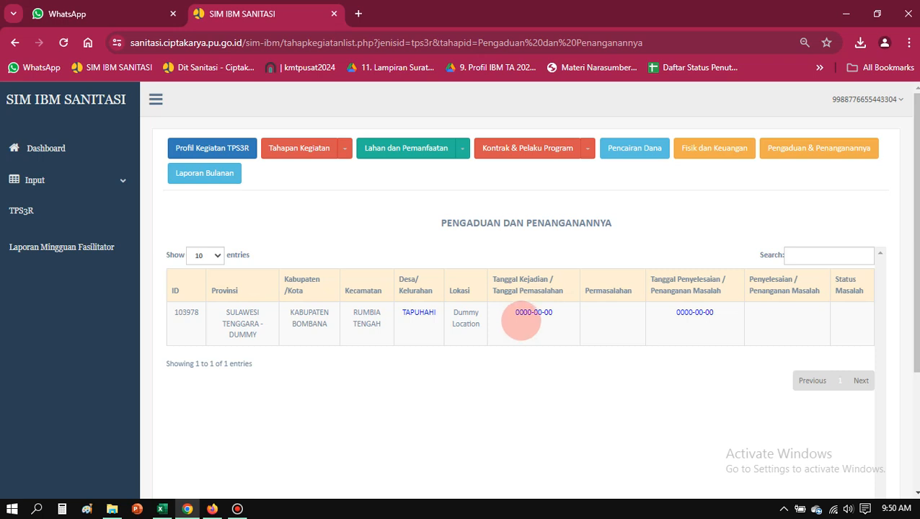
click(524, 313)
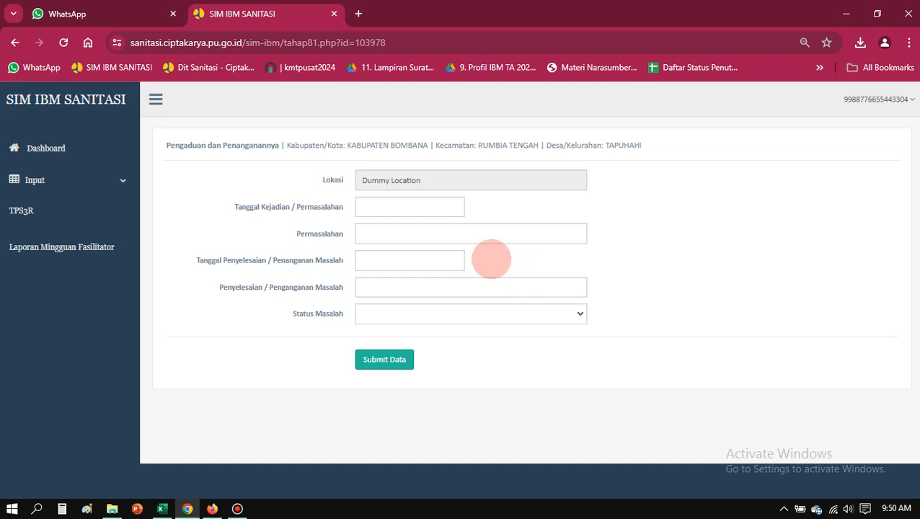
click(427, 209)
click(507, 210)
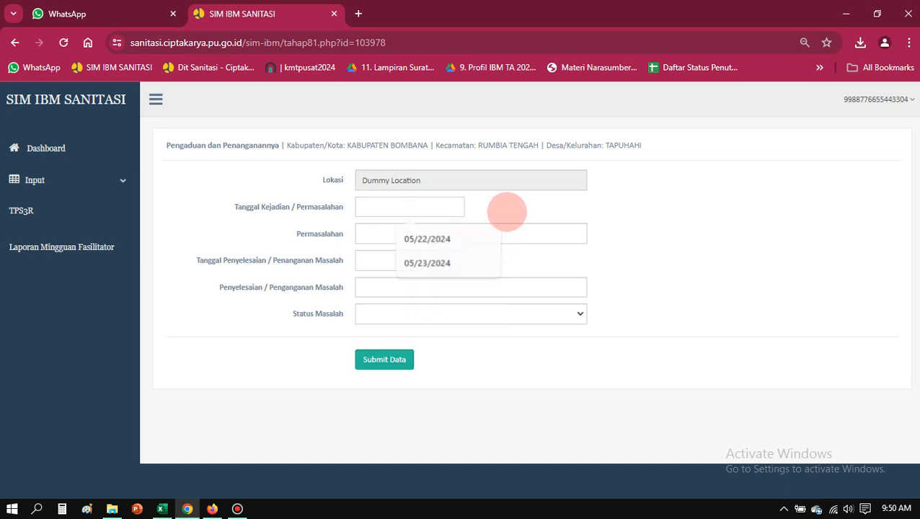
click(512, 231)
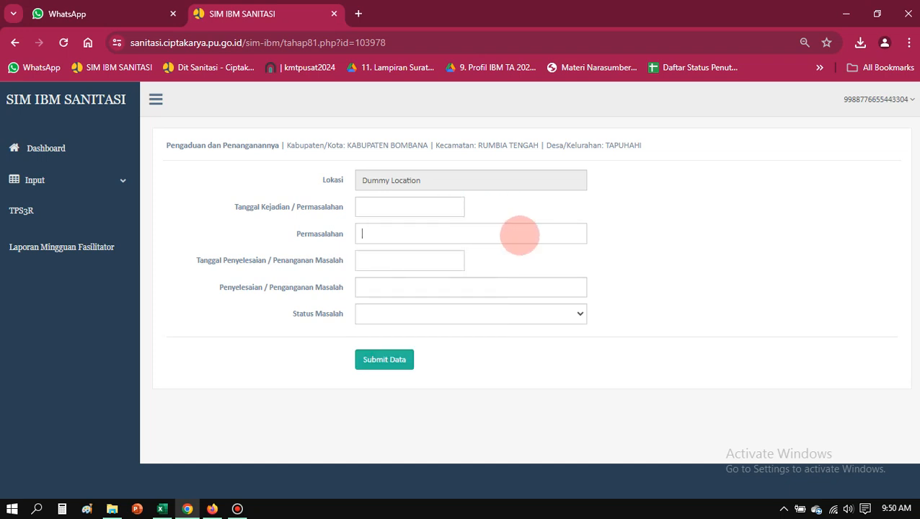
click(435, 259)
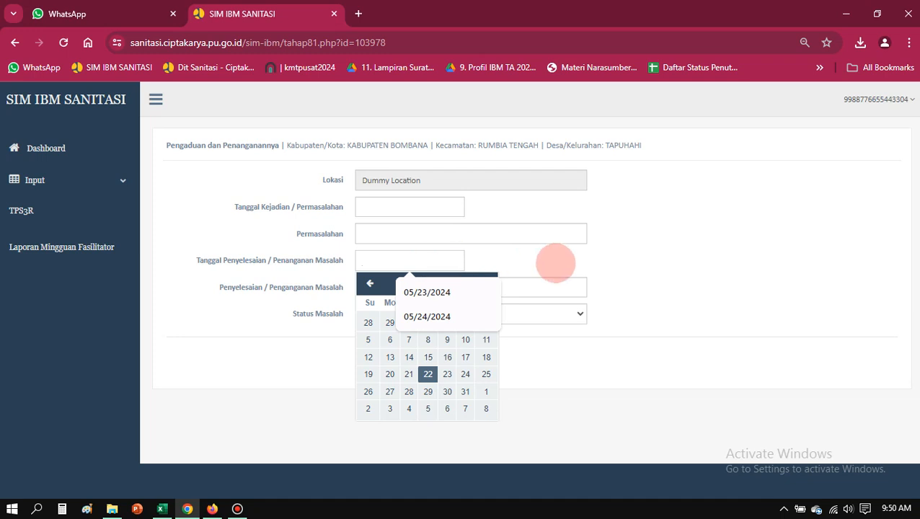
click(554, 262)
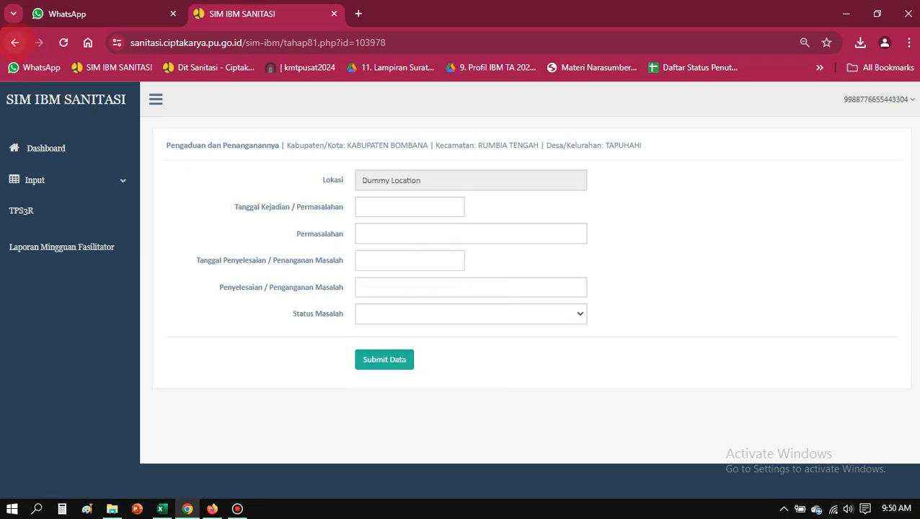
click(14, 42)
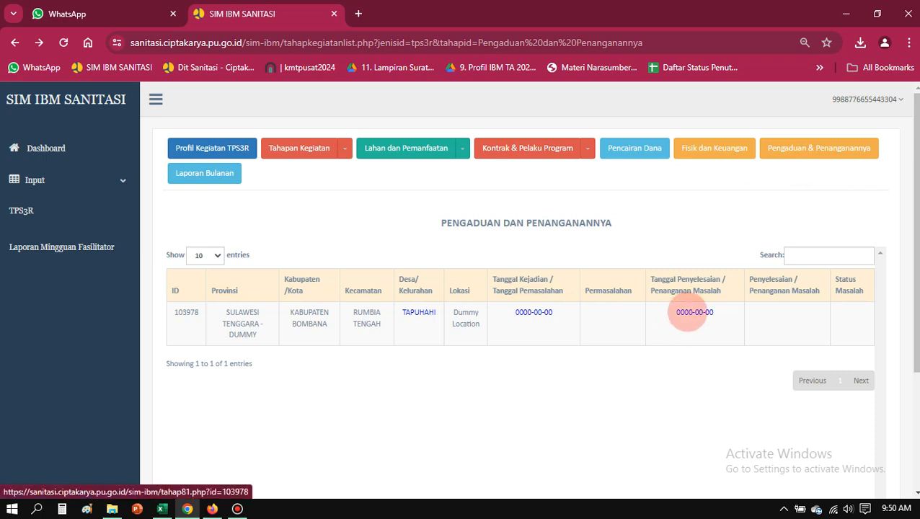
- Open the complaint form from its resolution date, review the Status Masalah options, and return to the list
click(681, 313)
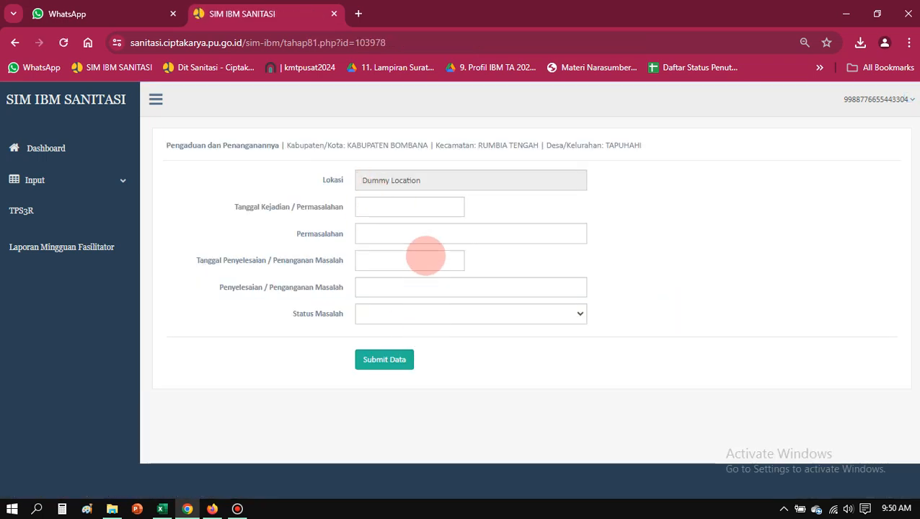
click(473, 314)
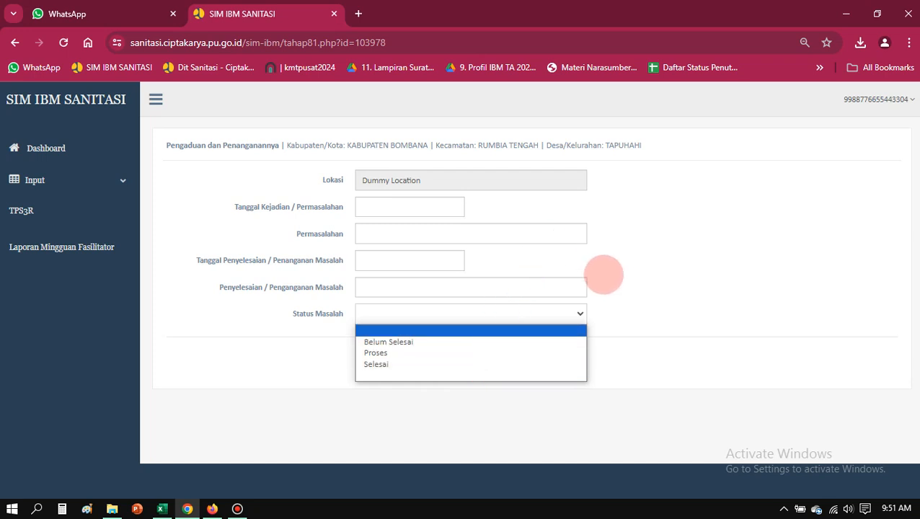
click(612, 271)
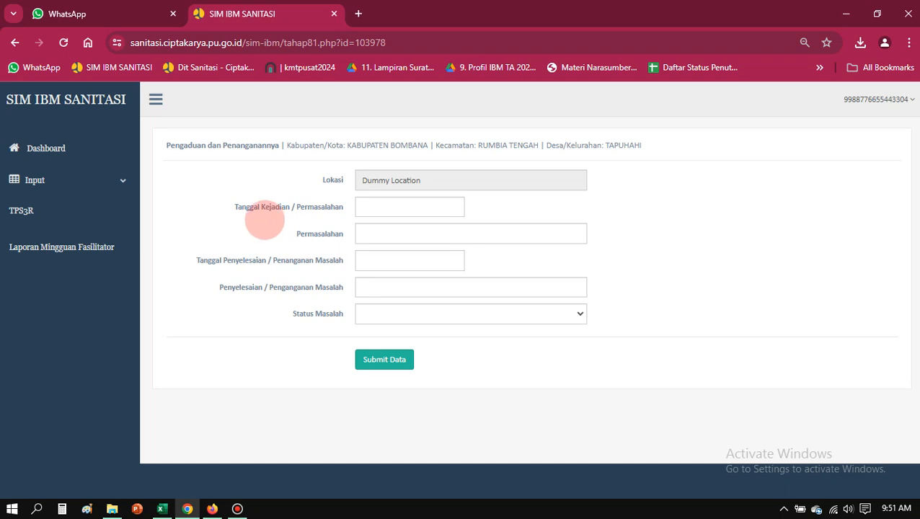
click(14, 44)
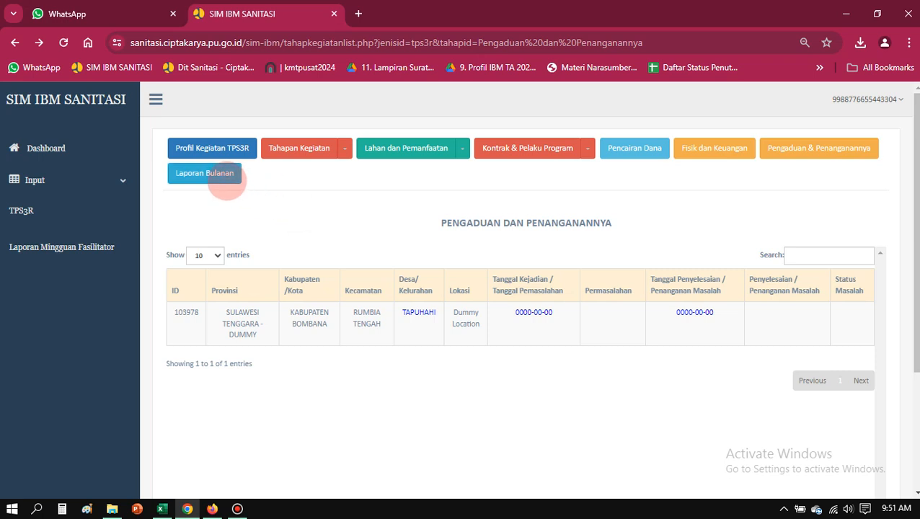
- Open the Laporan Bulanan list, view Tapuhahi's monthly report upload form, and return to the list
click(222, 178)
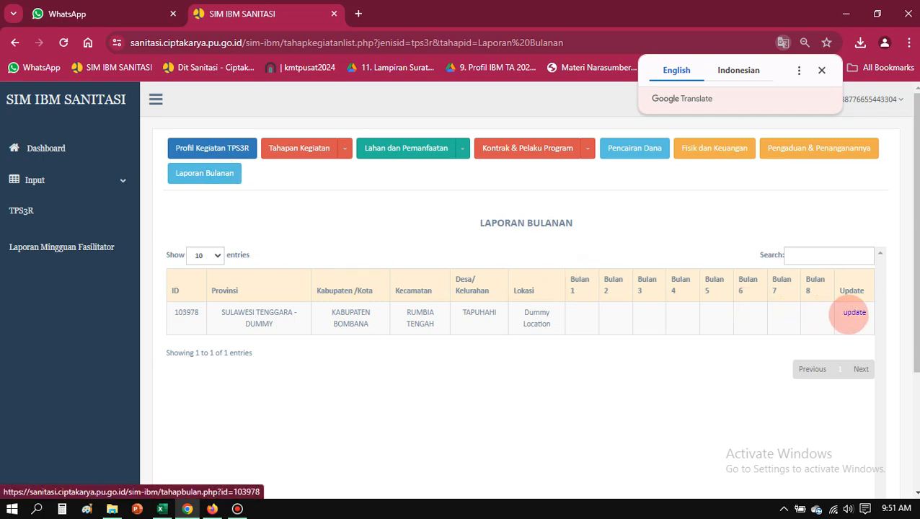
click(853, 312)
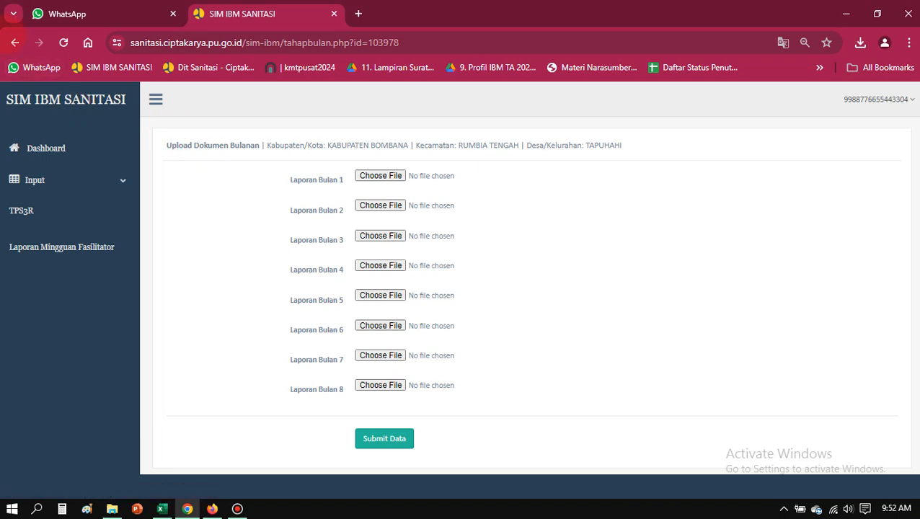
click(14, 43)
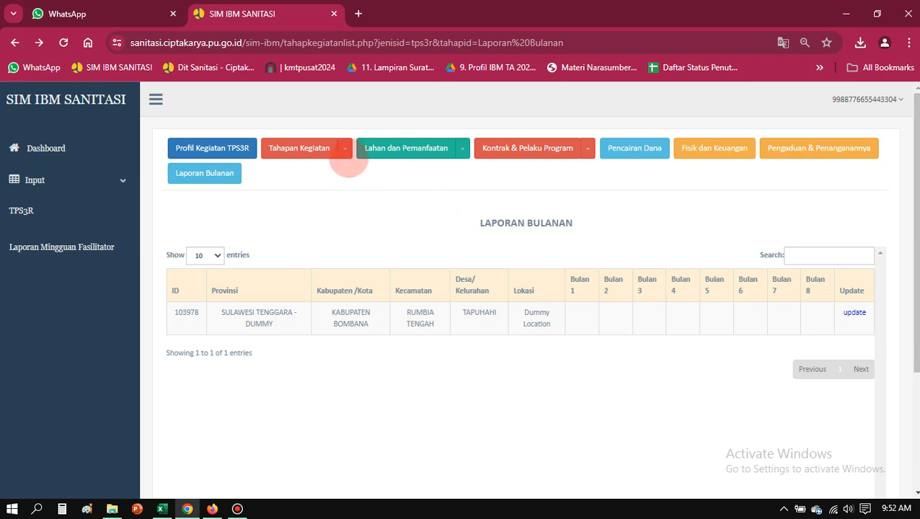
- Open the Tahap Perencanaan list of Tahapan Kegiatan and review all of Tapuhahi's planning activity dates
click(344, 149)
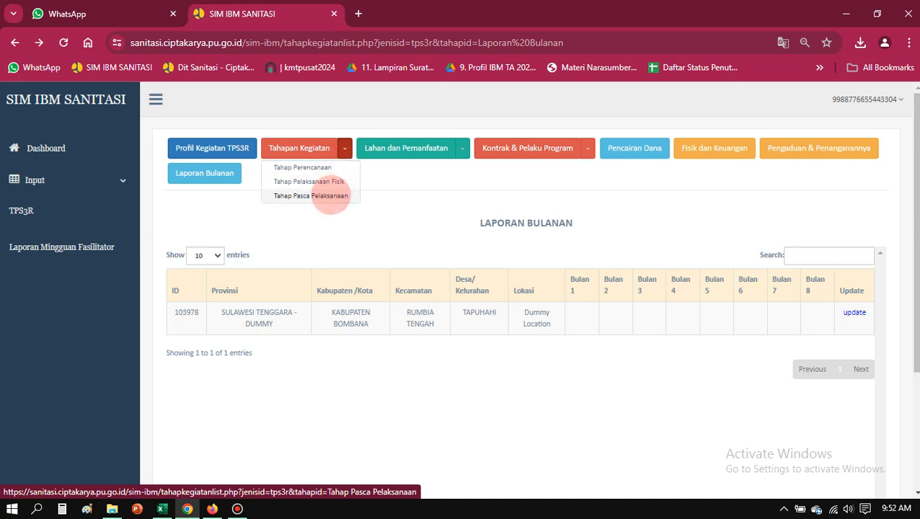
click(329, 170)
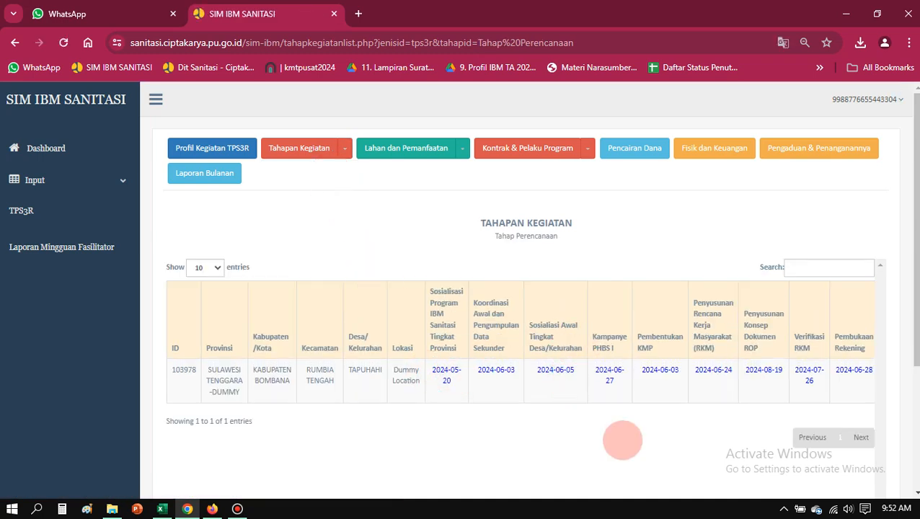
scroll(622, 440, right, 2)
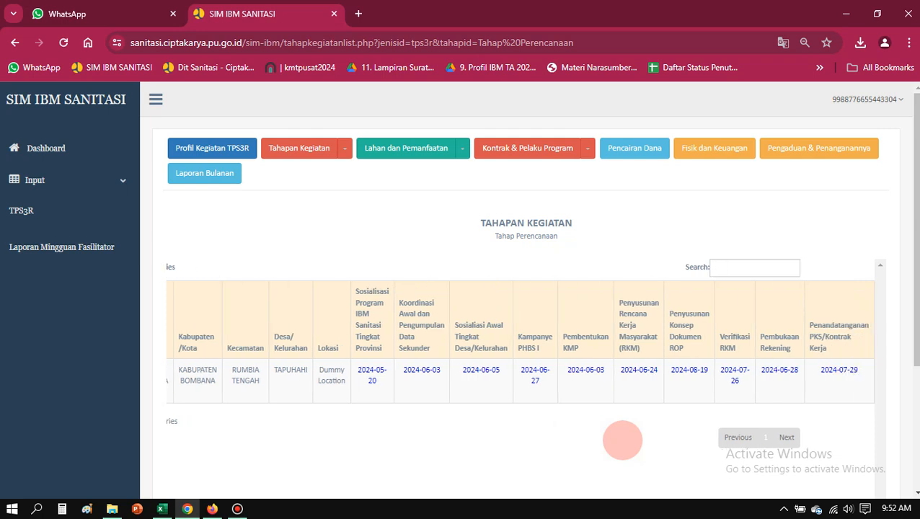
scroll(622, 440, left, 2)
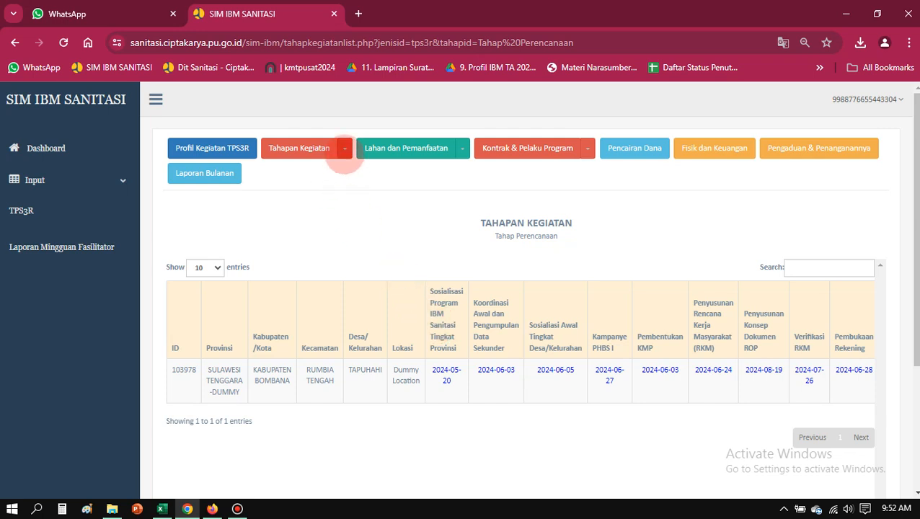
- Open the Tahap Pelaksanaan Fisik and Tahap Pasca Pelaksanaan lists of Tahapan Kegiatan and review Tapuhahi's activity dates
click(345, 149)
click(340, 181)
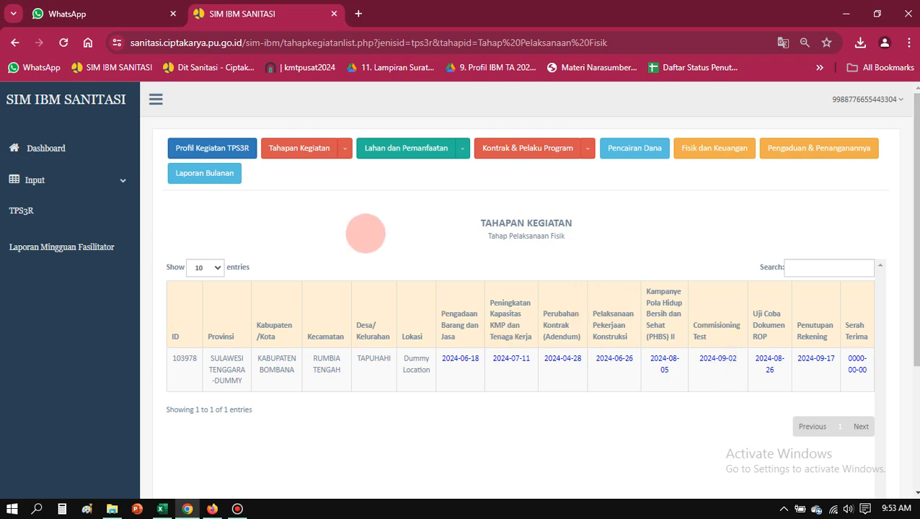
click(345, 150)
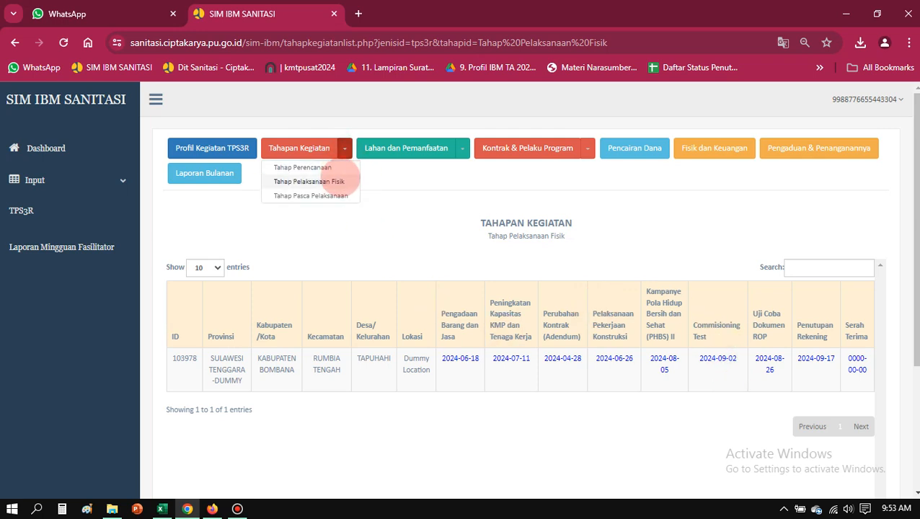
click(340, 193)
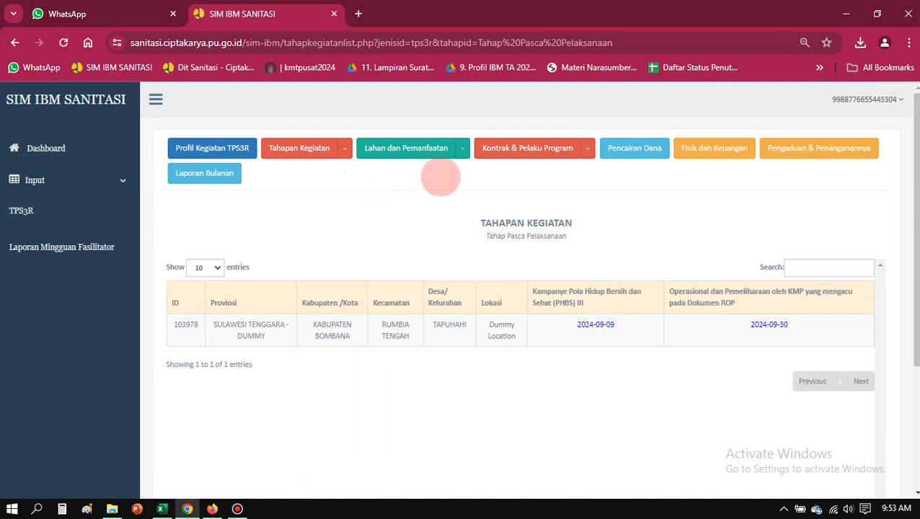
- View Tapuhahi's Data Lahan & Pemanfaat list and the Data Kontrak list of Kontrak & Pelaku Program
click(460, 155)
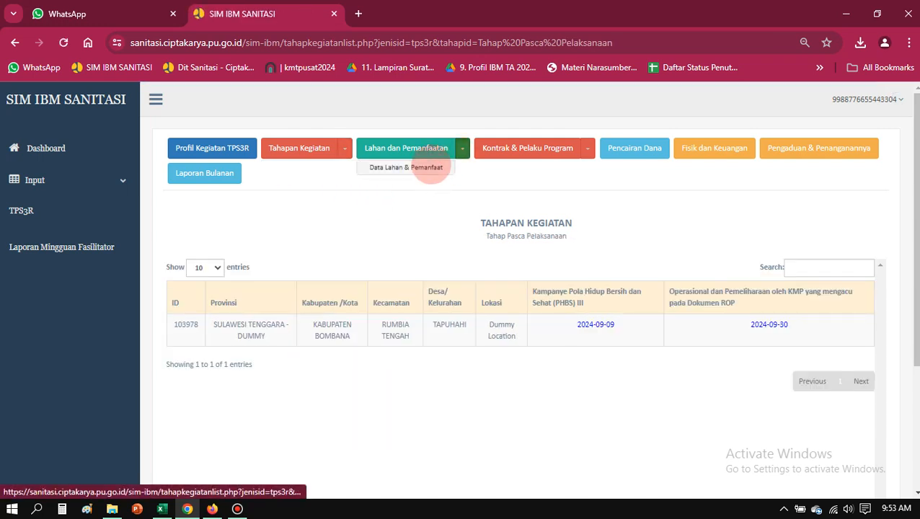
click(430, 167)
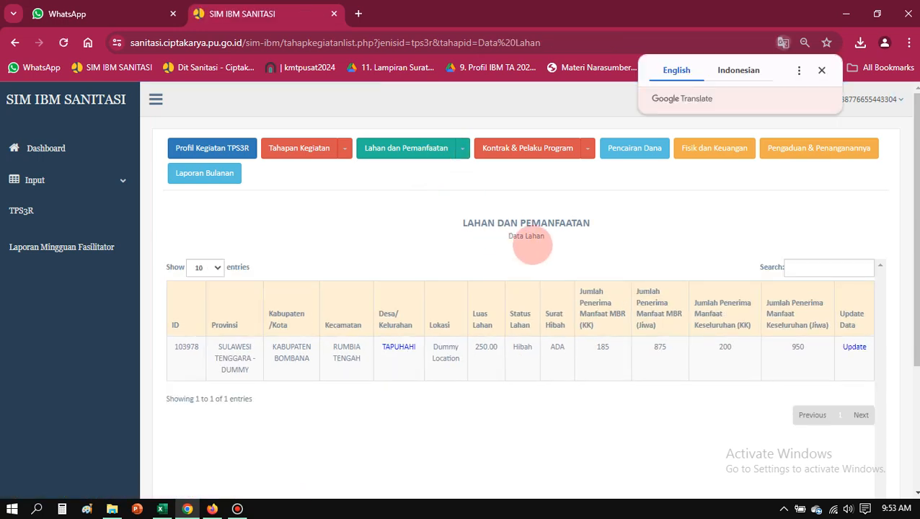
click(587, 146)
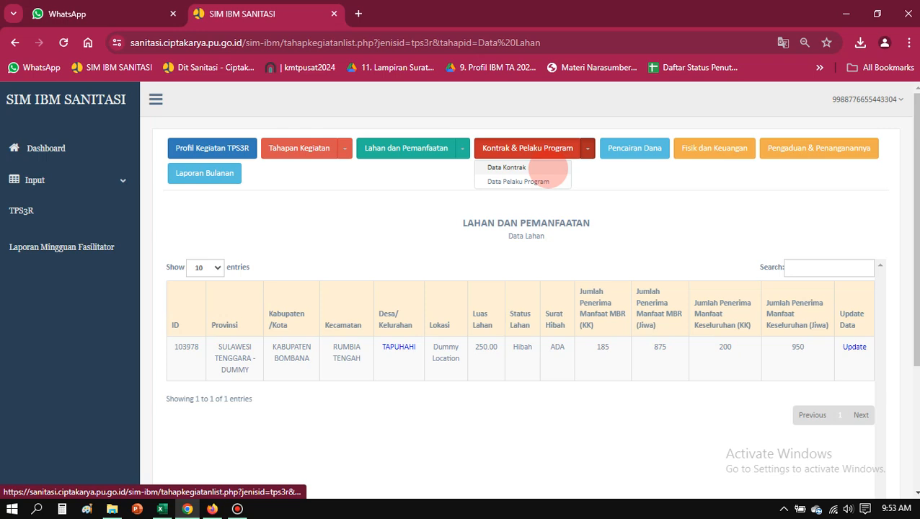
click(548, 168)
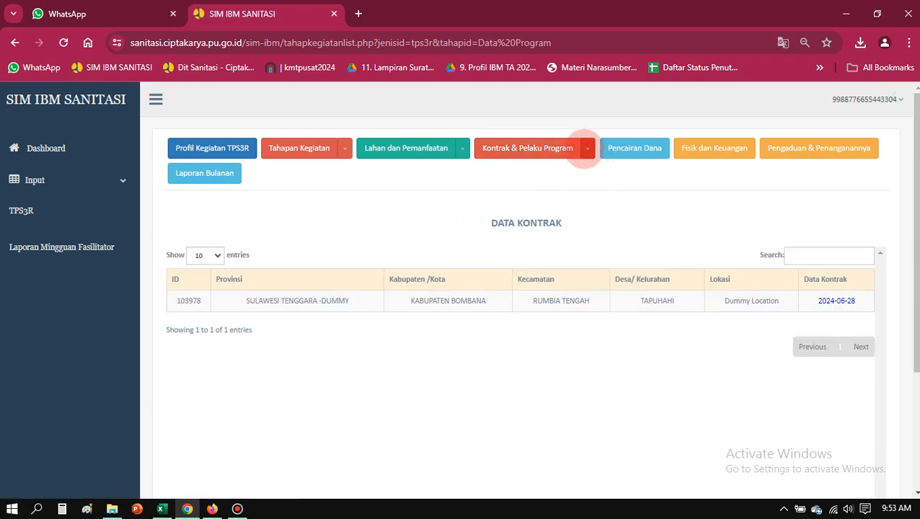
click(586, 148)
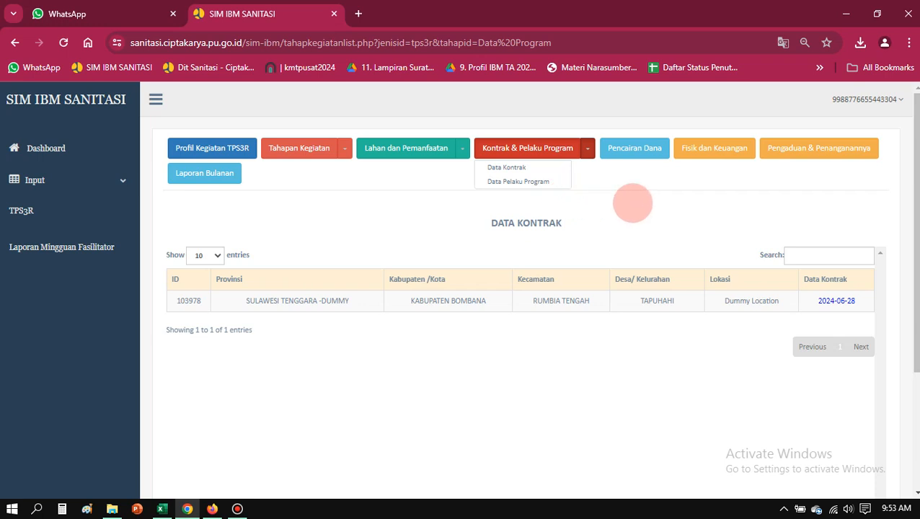
click(632, 203)
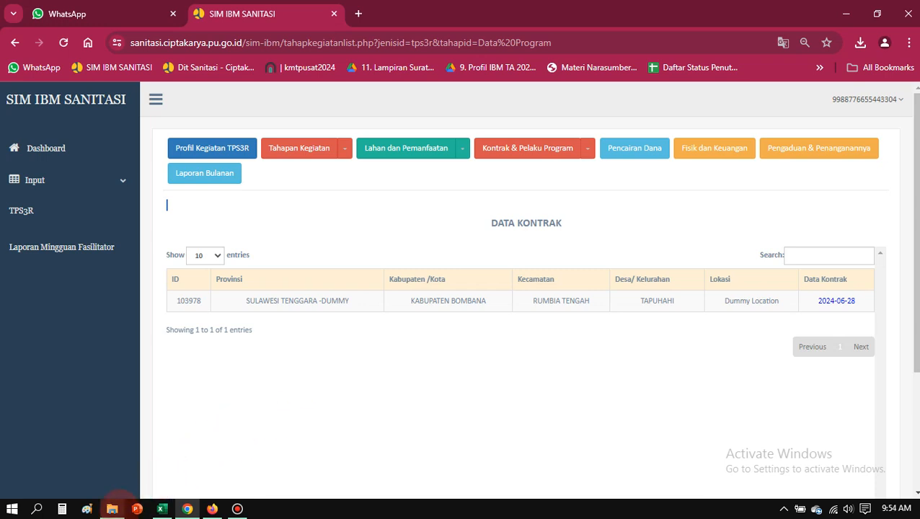
- Open the workbook Capaian Data SIM TPS3R 22 April 2024 Wilayah 1 from the Data Terakhir tahun 2023 folder and view its TPS3R Tahap 1 recap
click(112, 509)
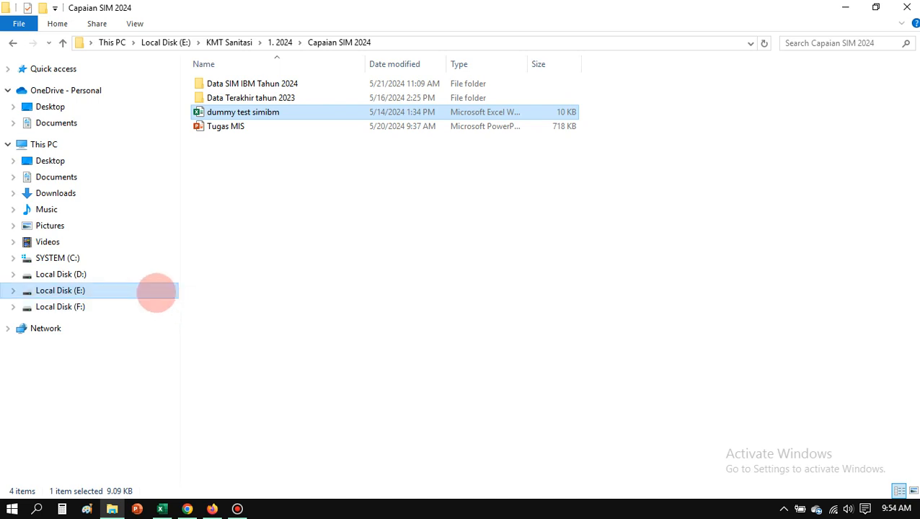
double_click(282, 98)
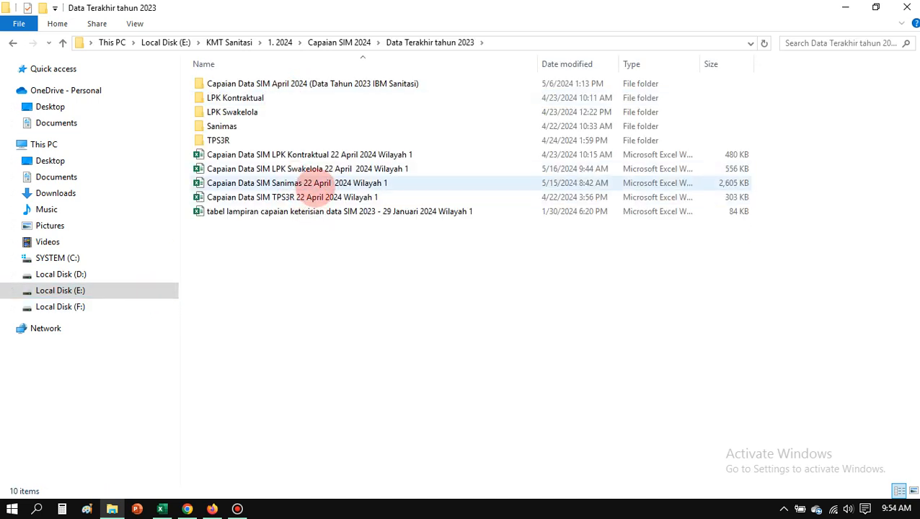
click(315, 194)
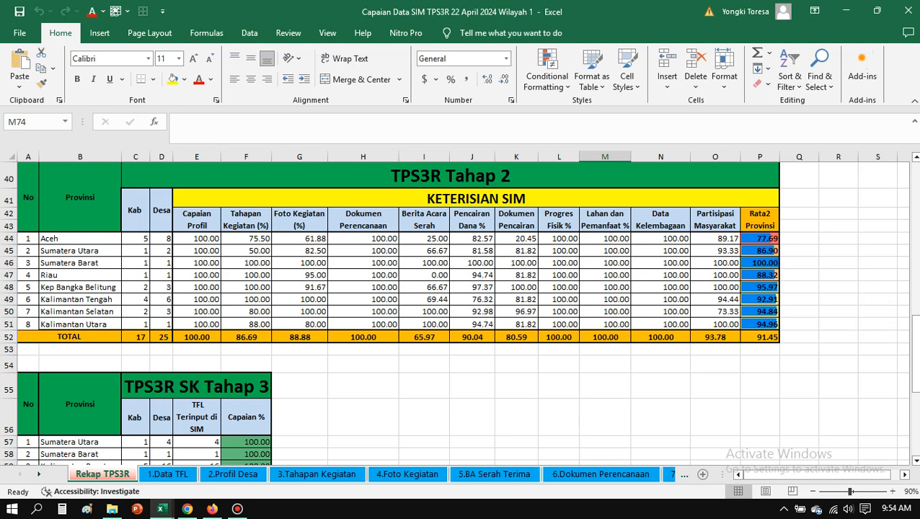
drag(911, 335, 910, 230)
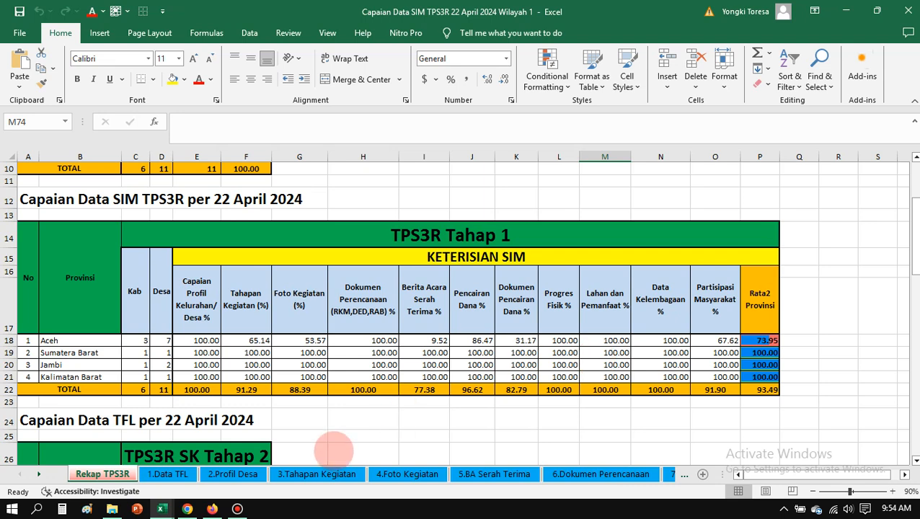
- Examine the village location columns and TPS3R Tahap 2 rows on the 2.Profil Desa sheet
click(259, 475)
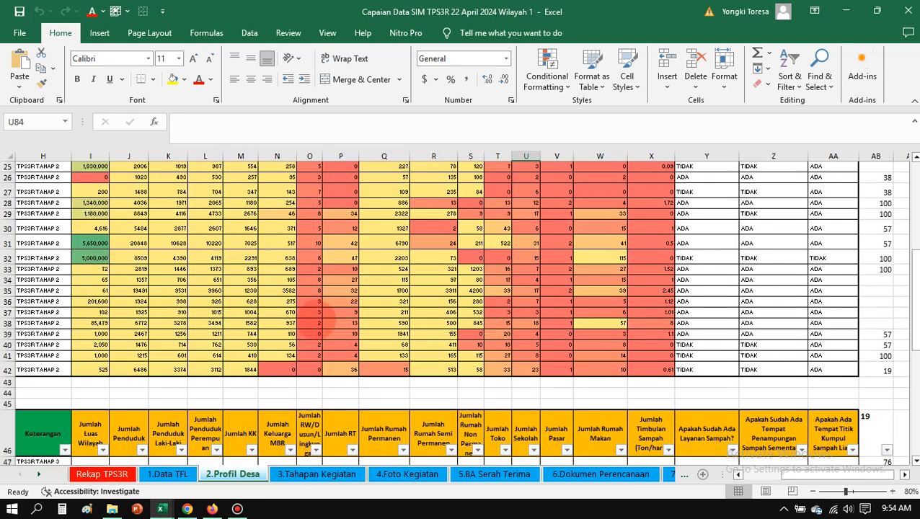
drag(842, 474, 780, 475)
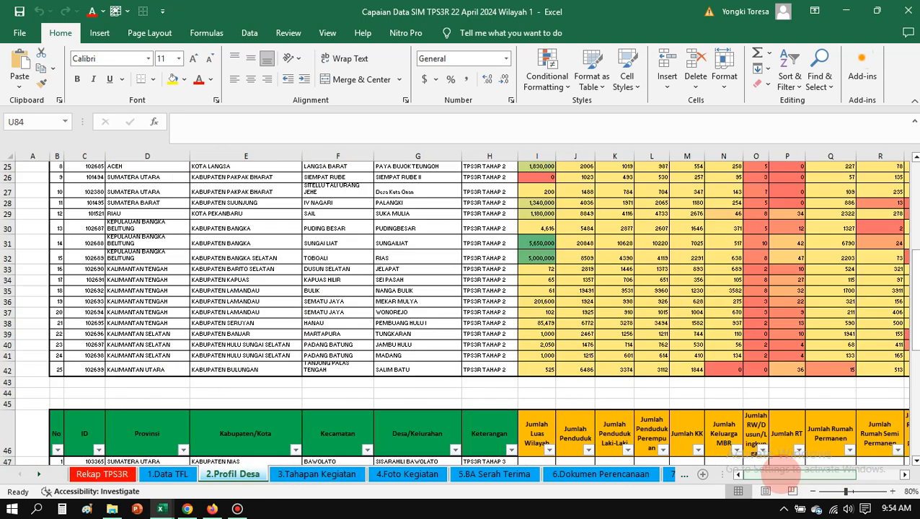
drag(914, 321, 915, 308)
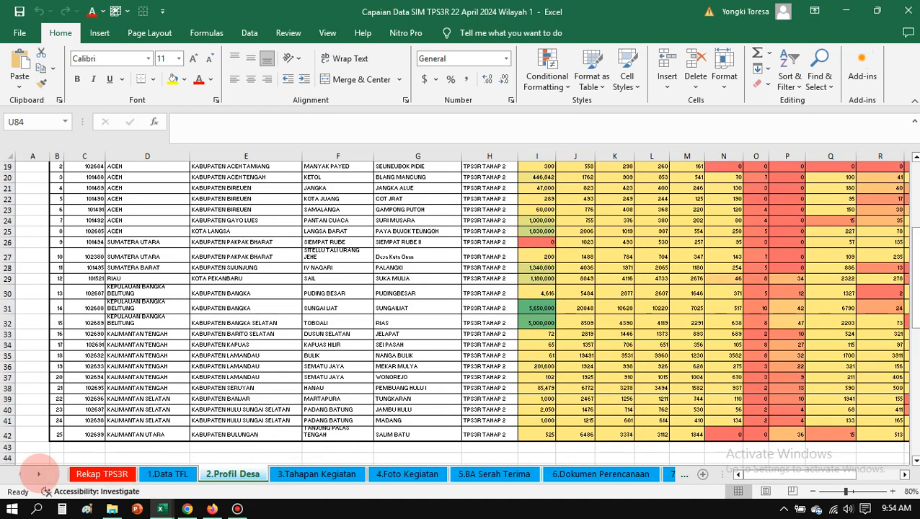
- View the 12.Partisipasi Masyarakat and 11.Kelembagaan sheets of the workbook
click(38, 473)
click(38, 474)
click(38, 474)
click(38, 473)
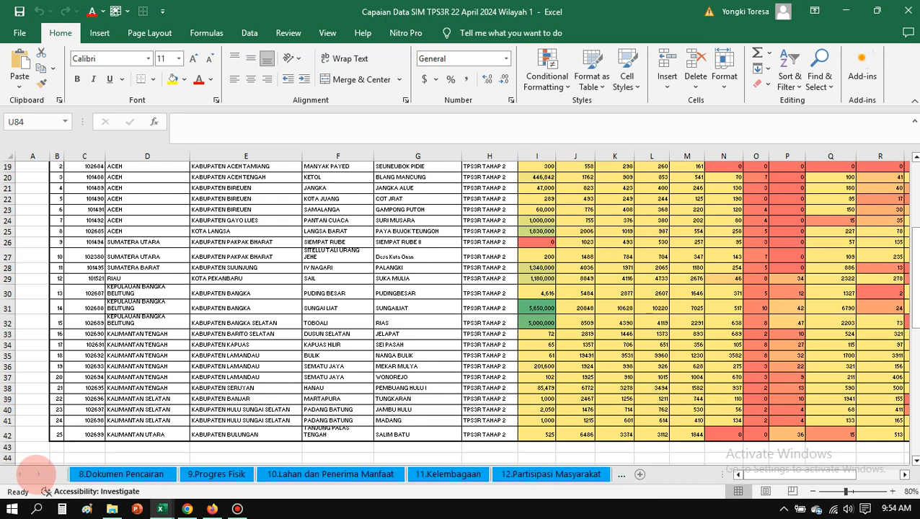
click(539, 475)
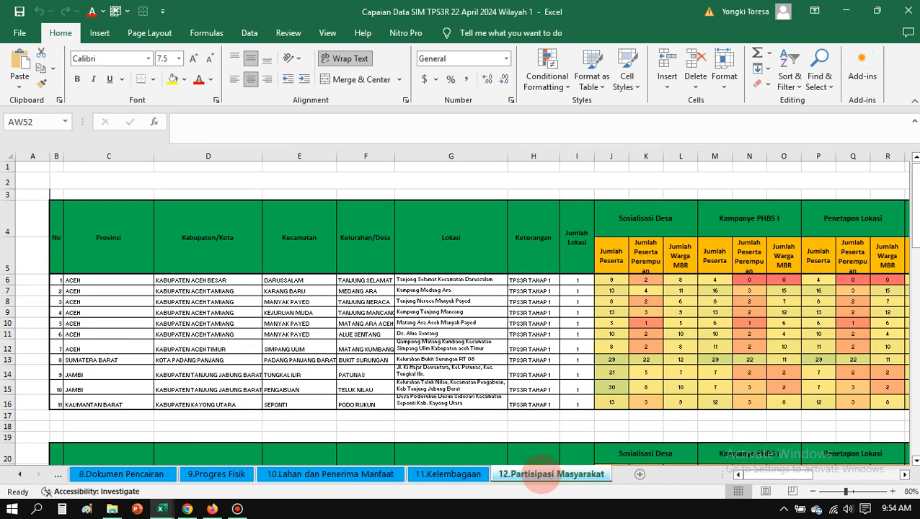
click(451, 475)
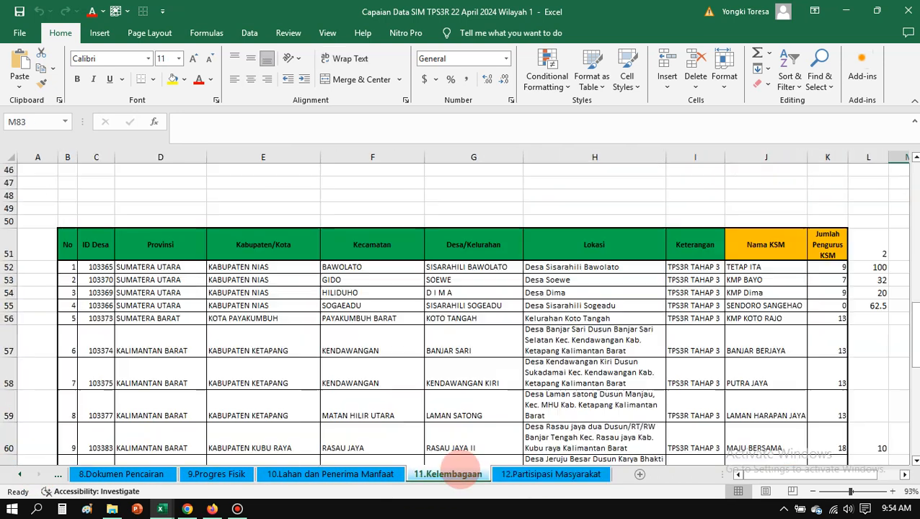
- Review the Tahap 1 table on the 10.Lahan dan Penerima Manfaat sheet and the 9.Progres Fisik sheet
click(356, 476)
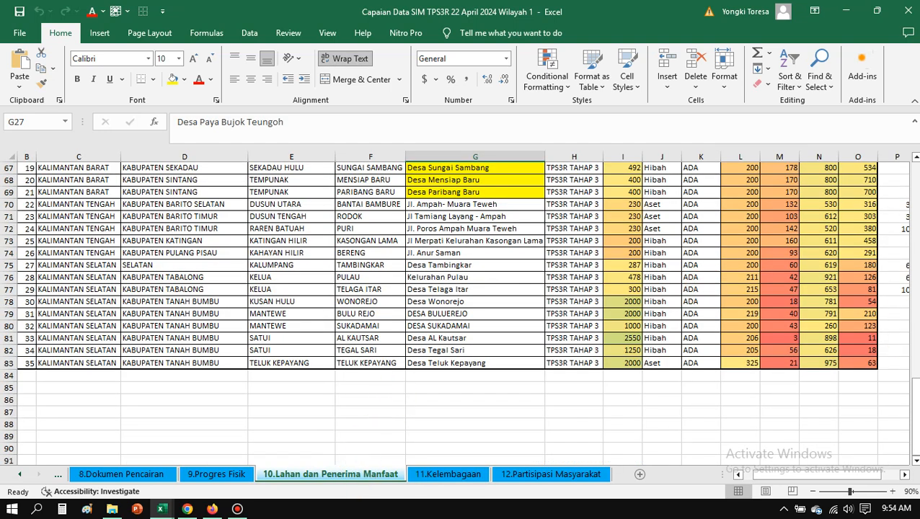
drag(913, 415, 911, 178)
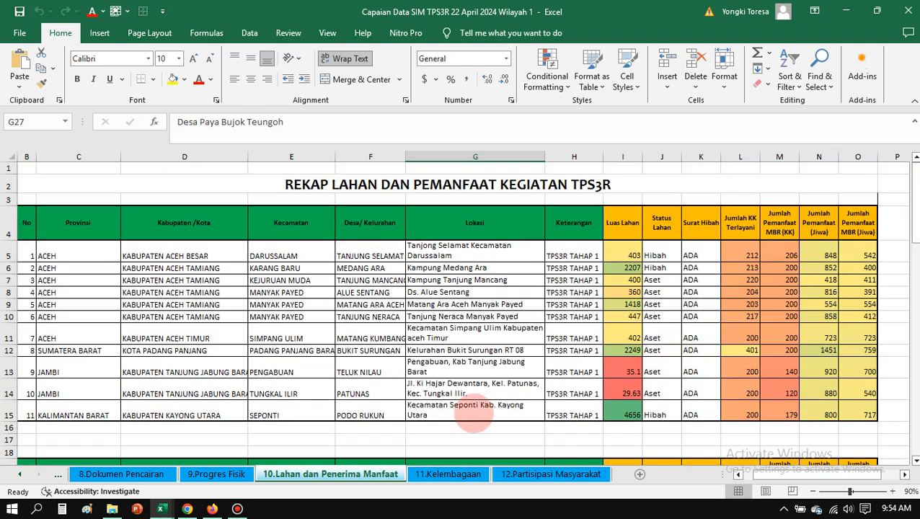
click(209, 477)
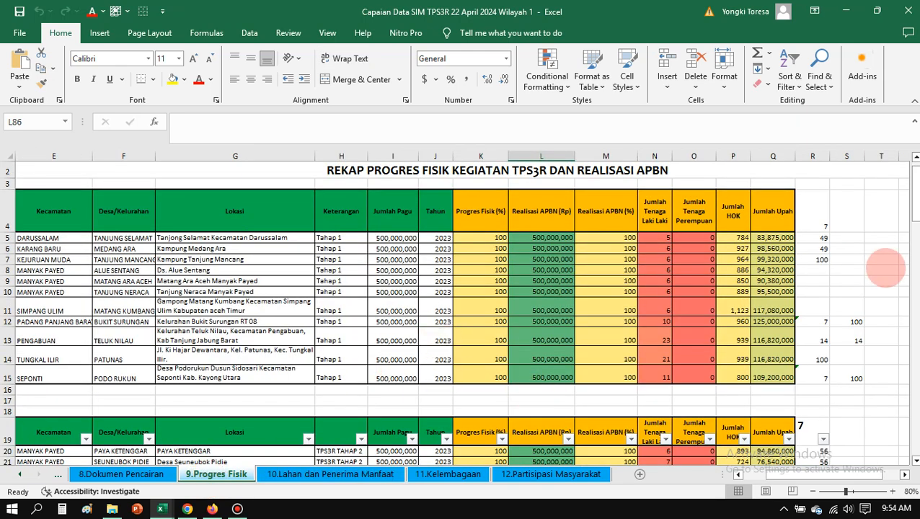
- View the fund disbursement data on the 8.Dokumen Pencairan and 7.Pencairan Dana sheets
click(124, 475)
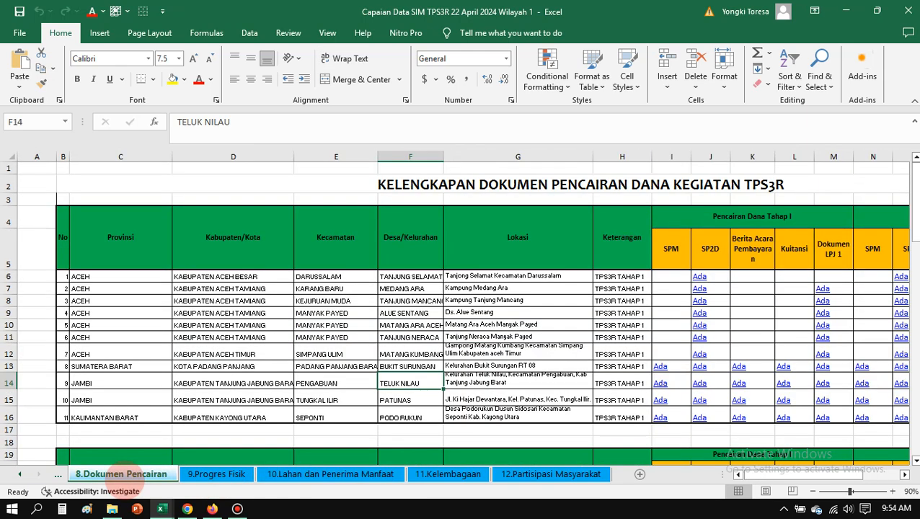
click(20, 473)
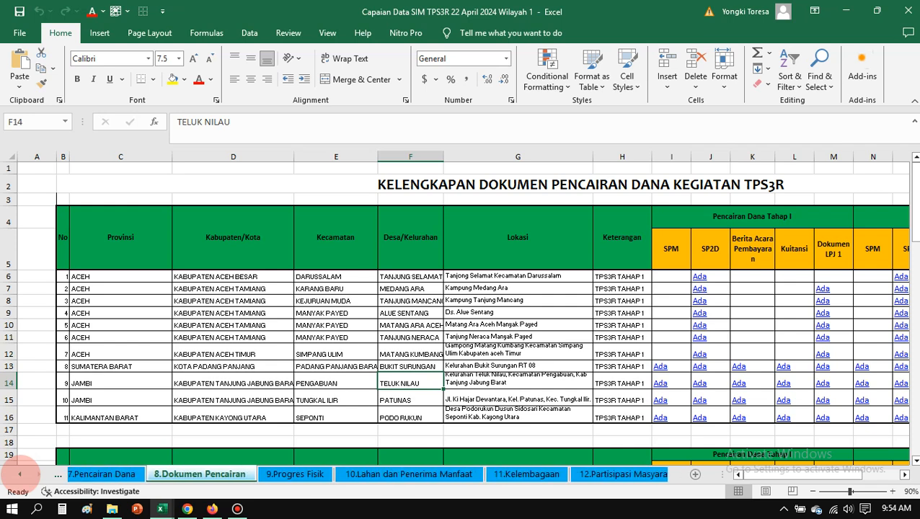
click(108, 474)
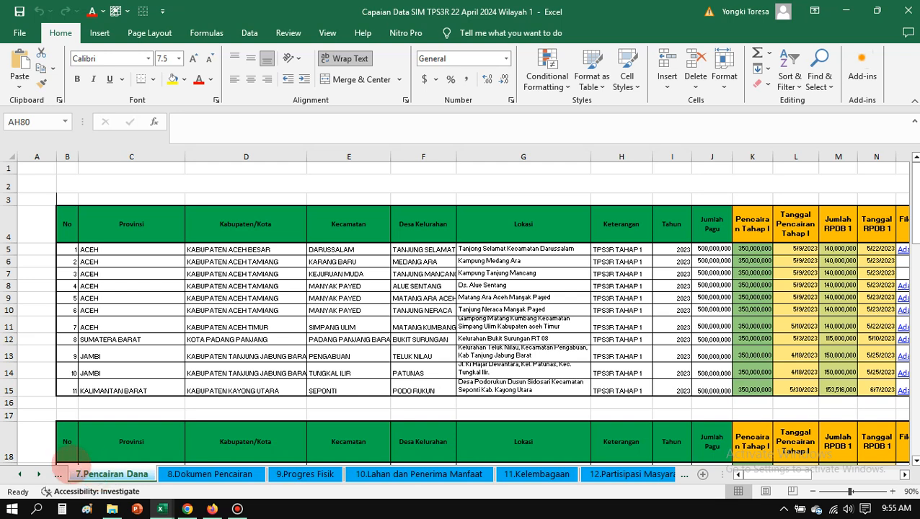
- Open the 6.Dokumen Perencanaan sheet and examine which villages have RKM, DED and RAB files
click(20, 473)
click(19, 474)
click(19, 474)
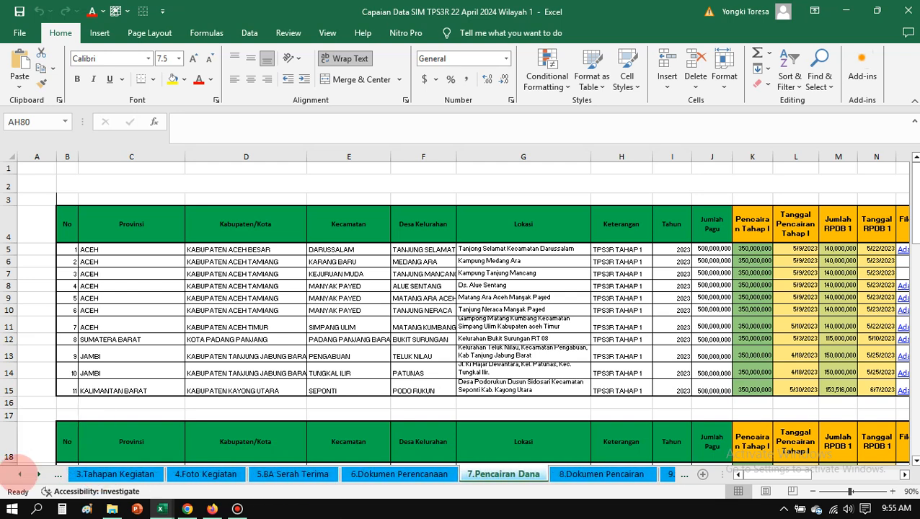
click(400, 473)
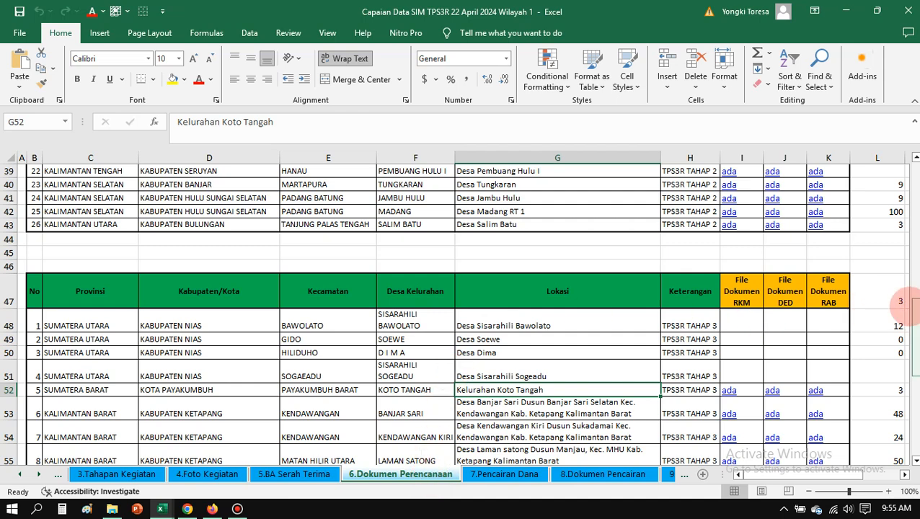
mouse_move(911, 325)
mouse_down()
mouse_move(914, 206)
mouse_move(914, 333)
mouse_up()
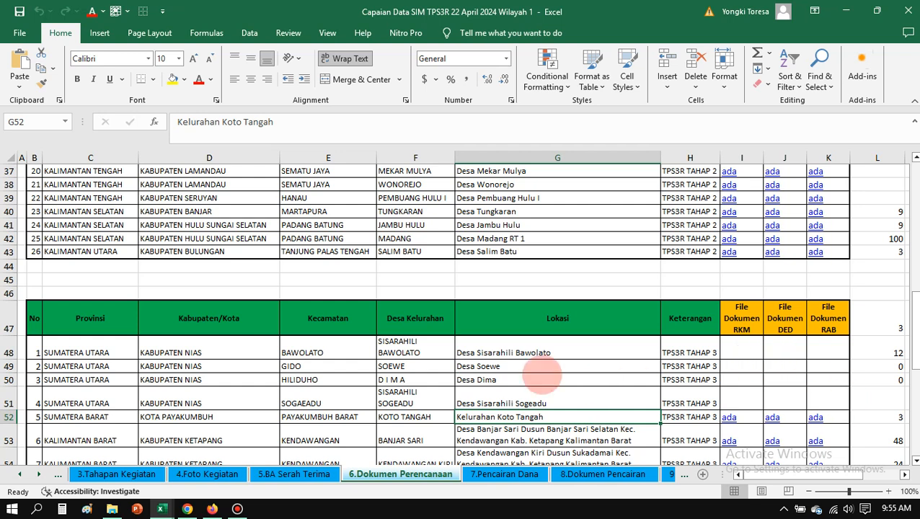
- Return to the Rekap TPS3R sheet and review the TPS3R Tahap 1 data completeness percentages by province
click(20, 473)
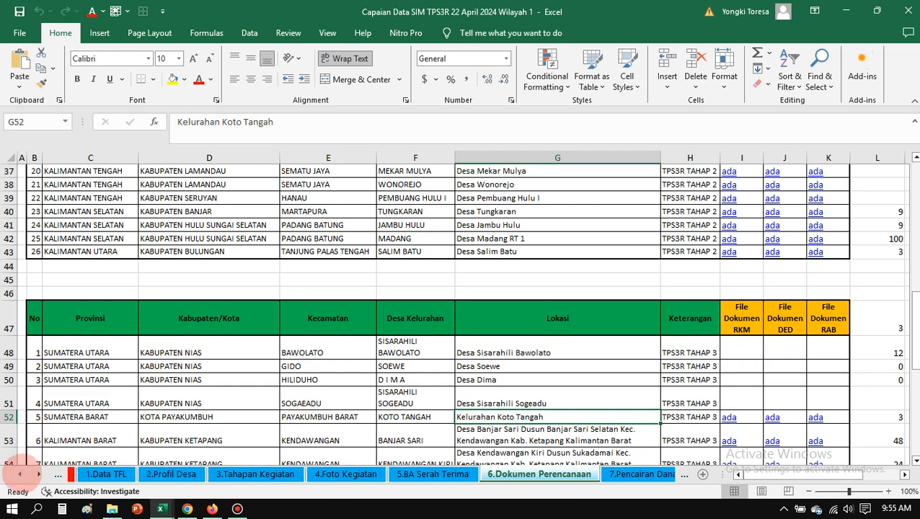
click(20, 474)
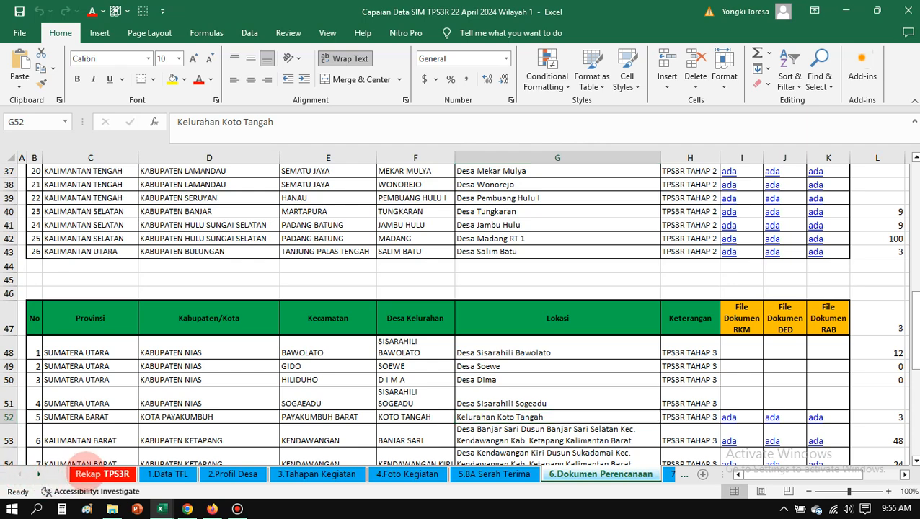
click(101, 474)
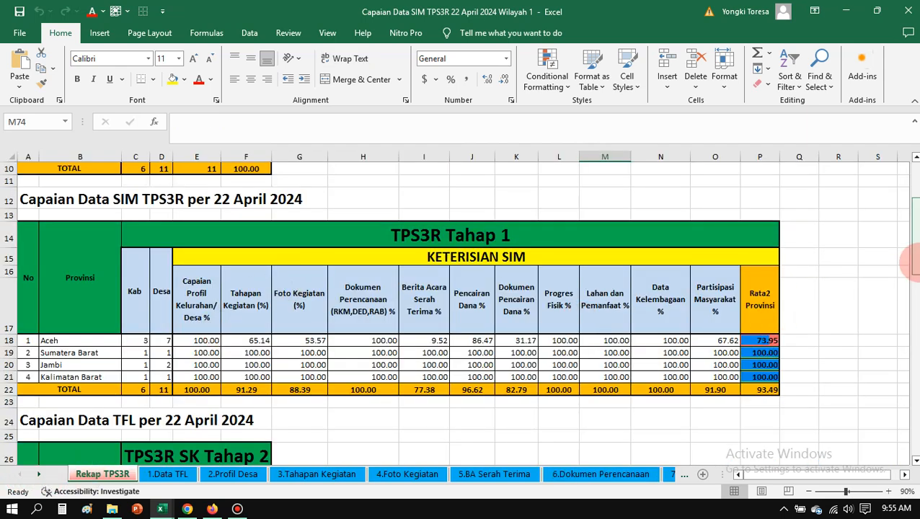
mouse_move(914, 258)
mouse_down()
mouse_move(912, 245)
mouse_move(913, 258)
mouse_up()
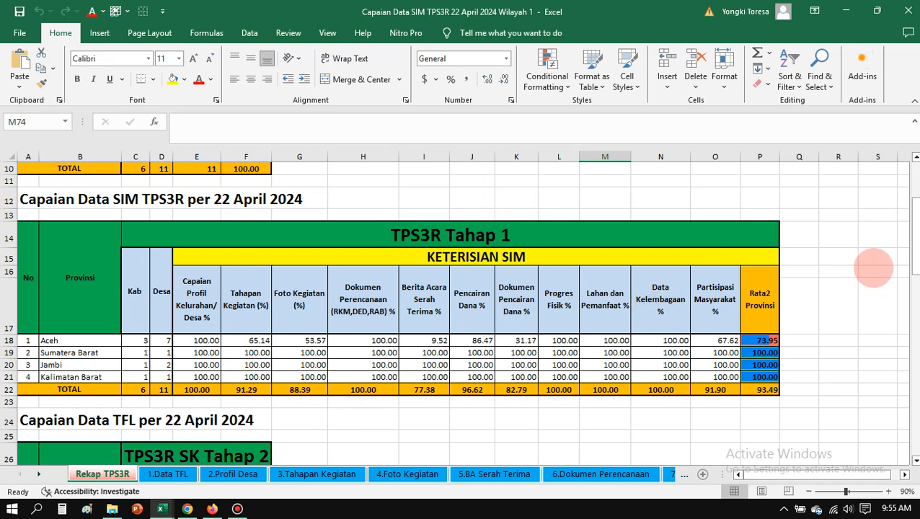
mouse_move(912, 230)
mouse_down()
mouse_move(911, 326)
mouse_move(912, 237)
mouse_up()
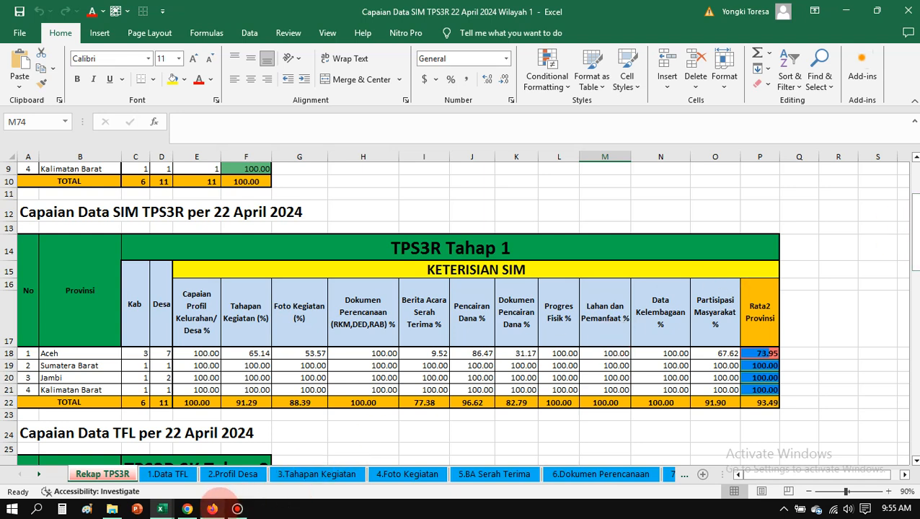
- Switch back to the SIM IBM Sanitasi page in Chrome
click(214, 506)
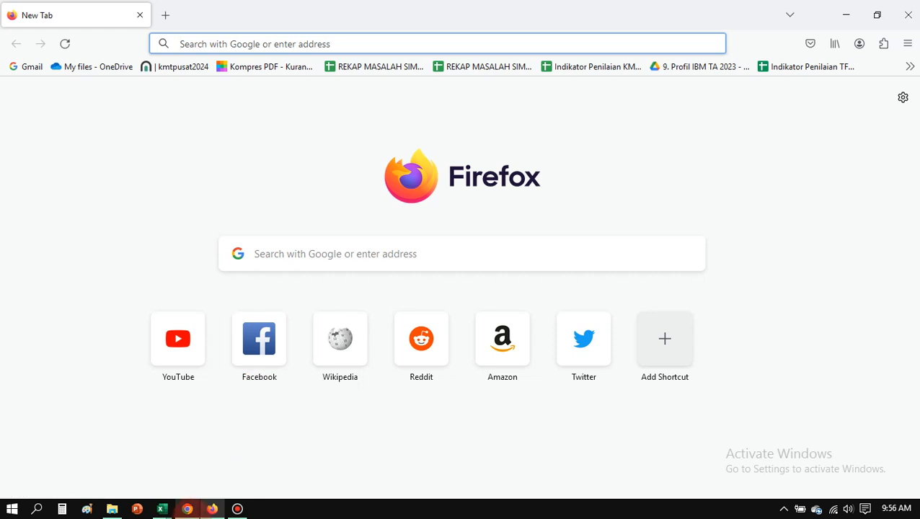
click(187, 509)
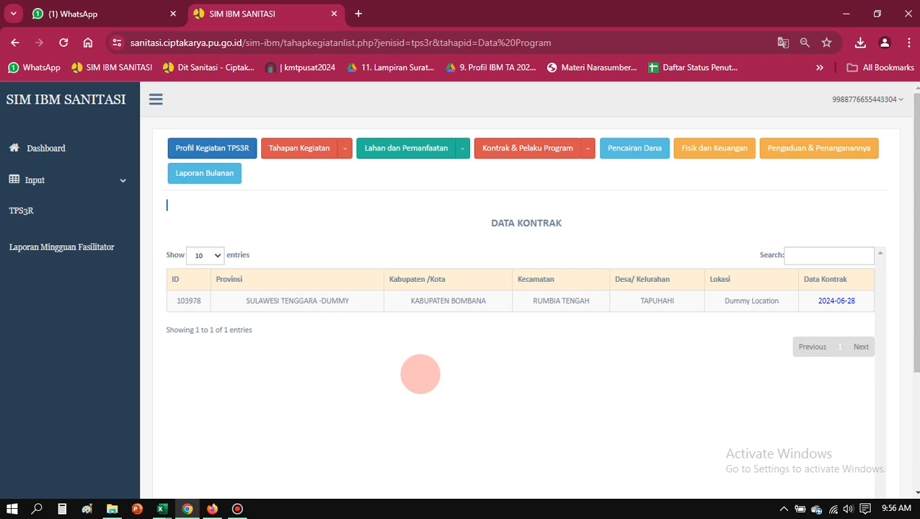
- Open the Capaian Data SIM TPS3R 2024 Wilayah 1 (QC) Ok Terbaru workbook from the Data SIM 2024 folder in File Explorer
click(112, 509)
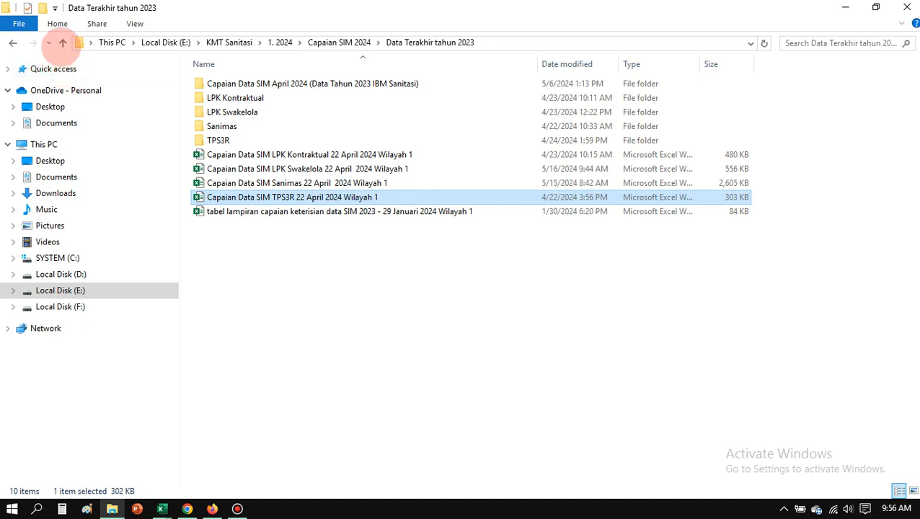
click(63, 44)
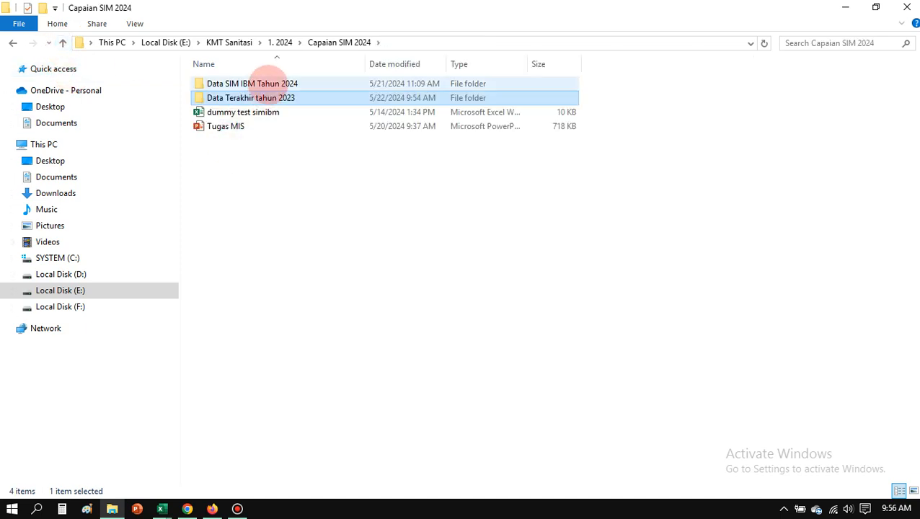
double_click(269, 82)
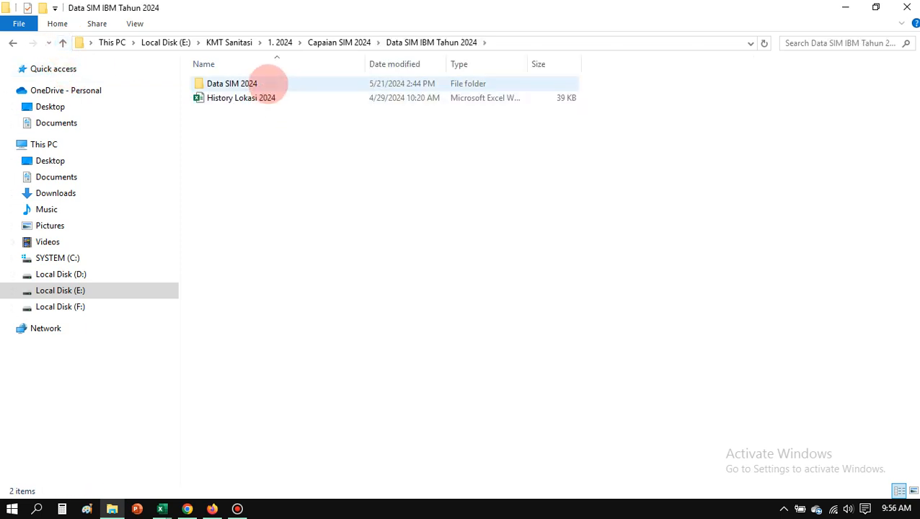
double_click(269, 83)
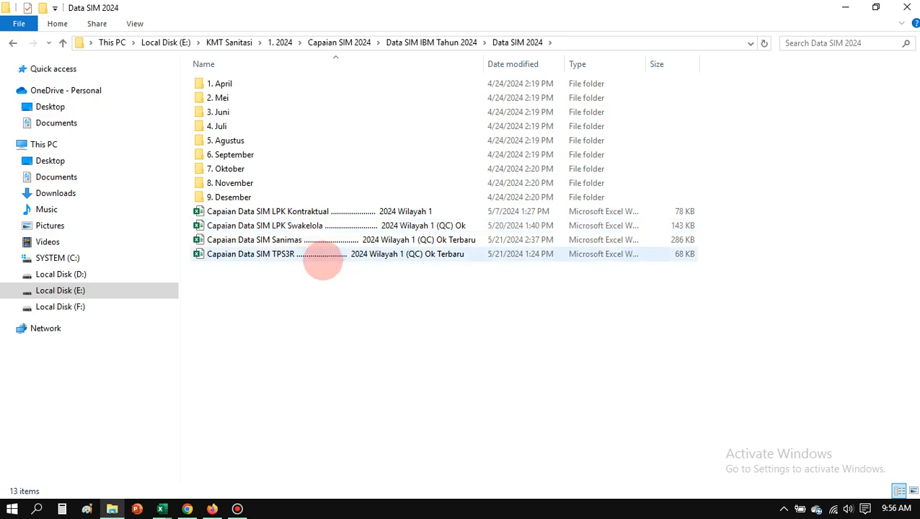
double_click(323, 254)
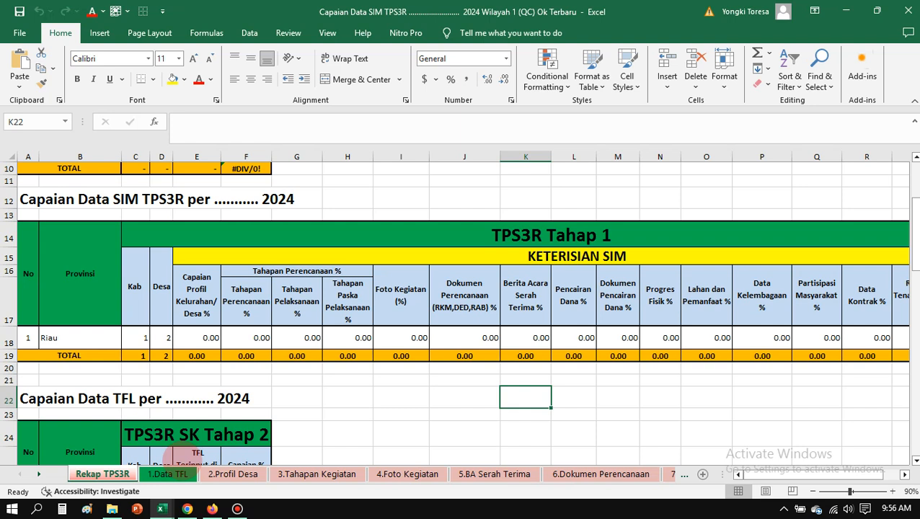
- Examine the Quick Status Detail and Quick Status Rekap sheets for TPS3R SK Tahap 1
click(38, 474)
click(38, 474)
click(38, 474)
click(38, 473)
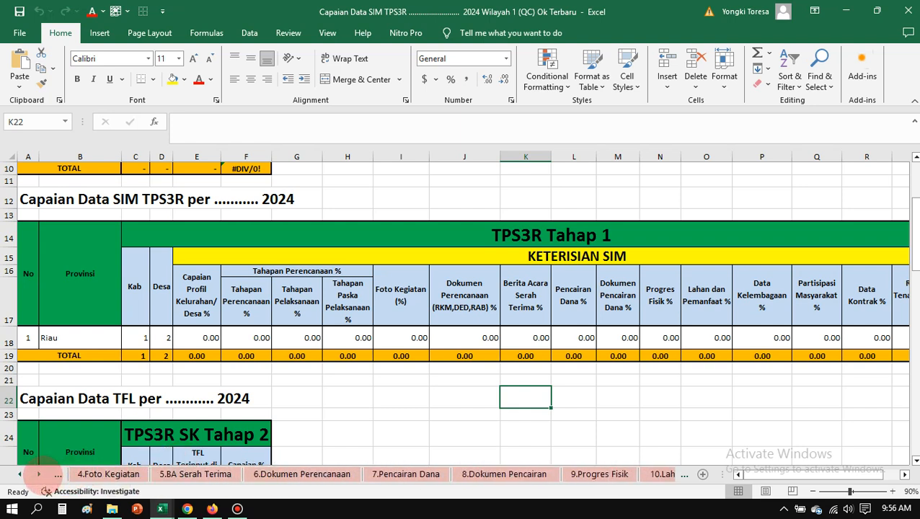
click(38, 474)
click(38, 473)
click(38, 474)
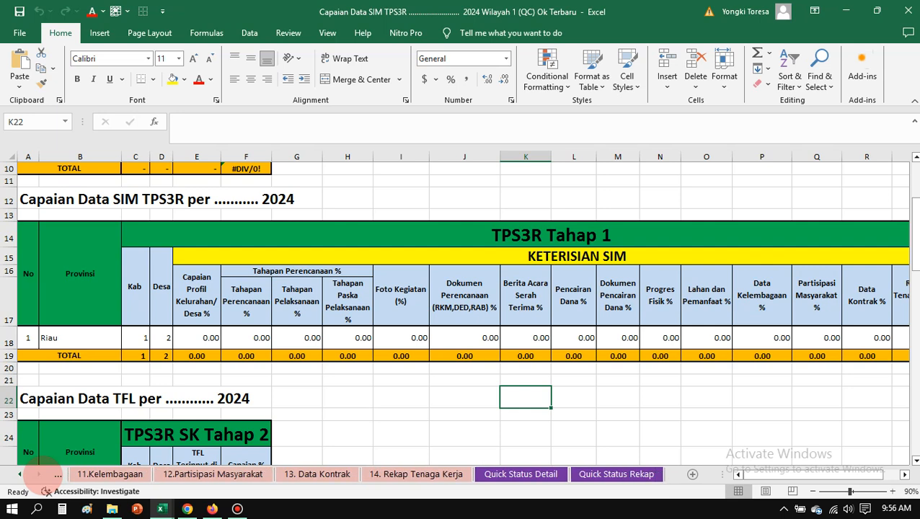
click(550, 472)
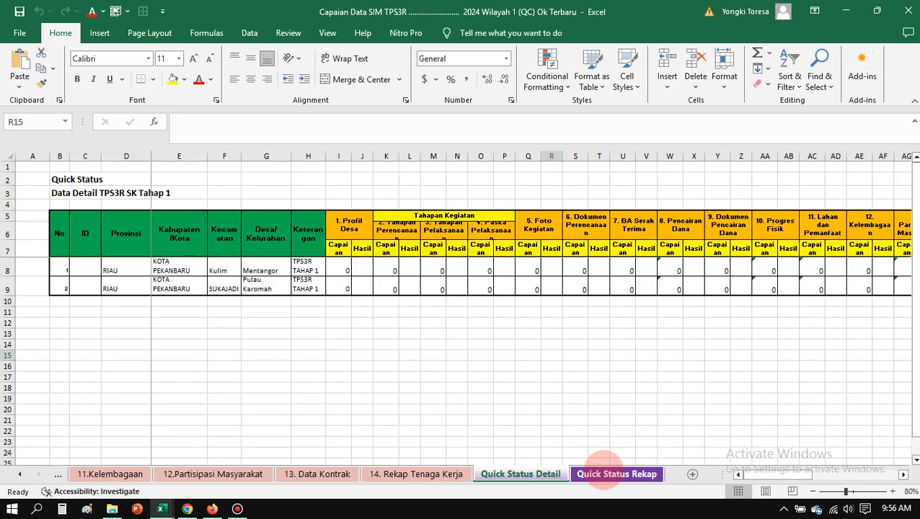
click(604, 470)
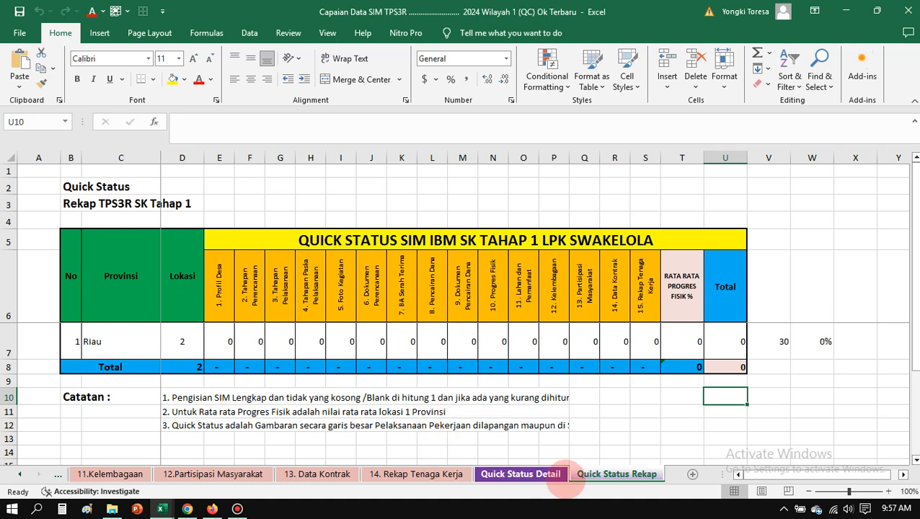
click(534, 473)
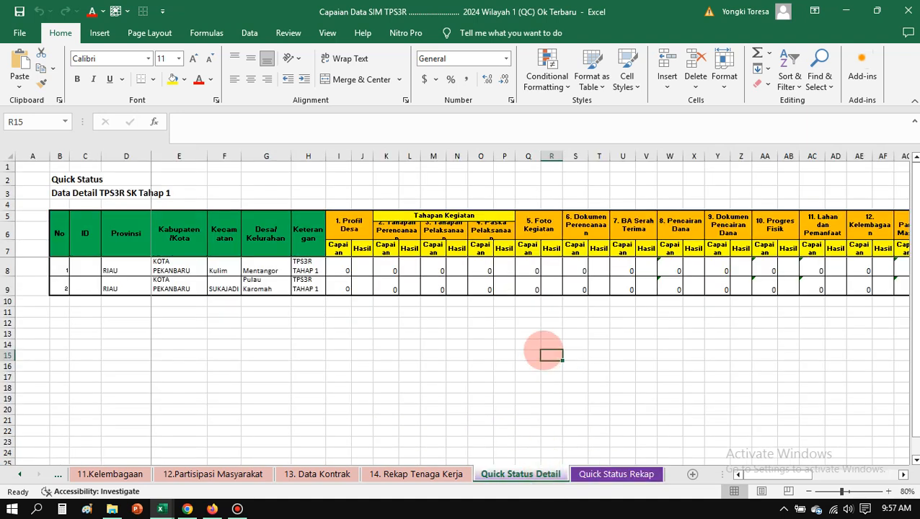
click(495, 346)
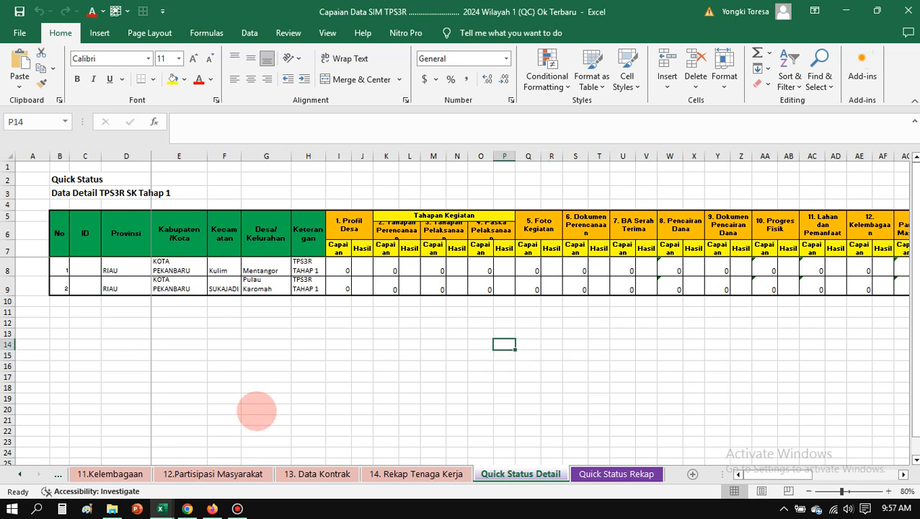
- Return to the Rekap TPS3R sheet of the 2024 workbook
click(19, 473)
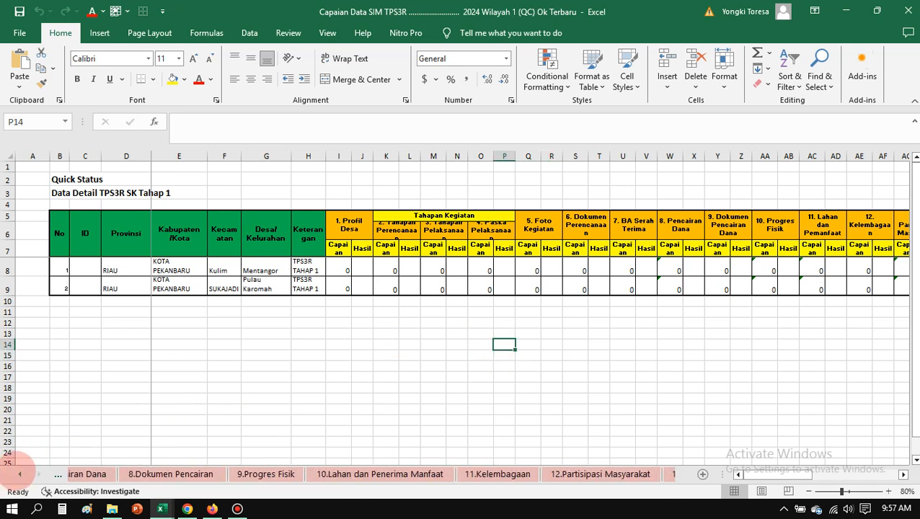
click(19, 473)
click(19, 474)
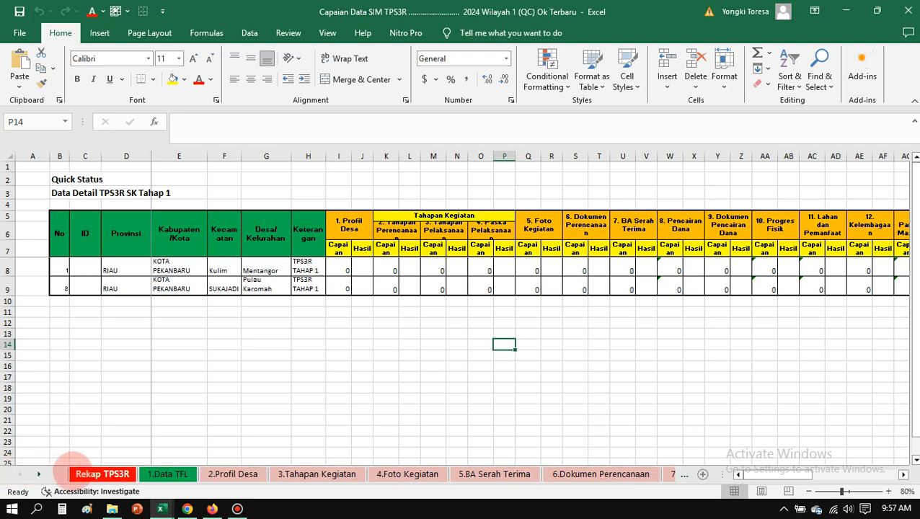
click(81, 473)
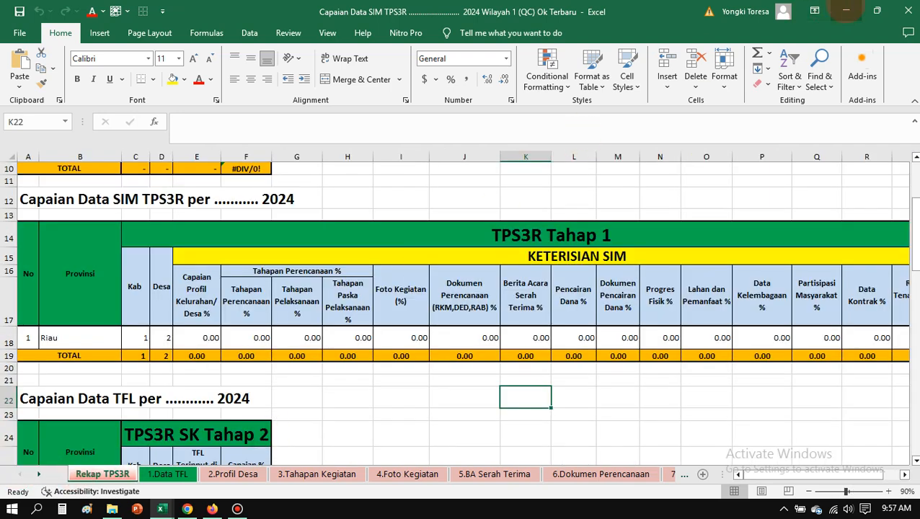
- Minimize the Excel and File Explorer windows to return to the SIM IBM Sanitasi page in Chrome
click(846, 10)
click(846, 10)
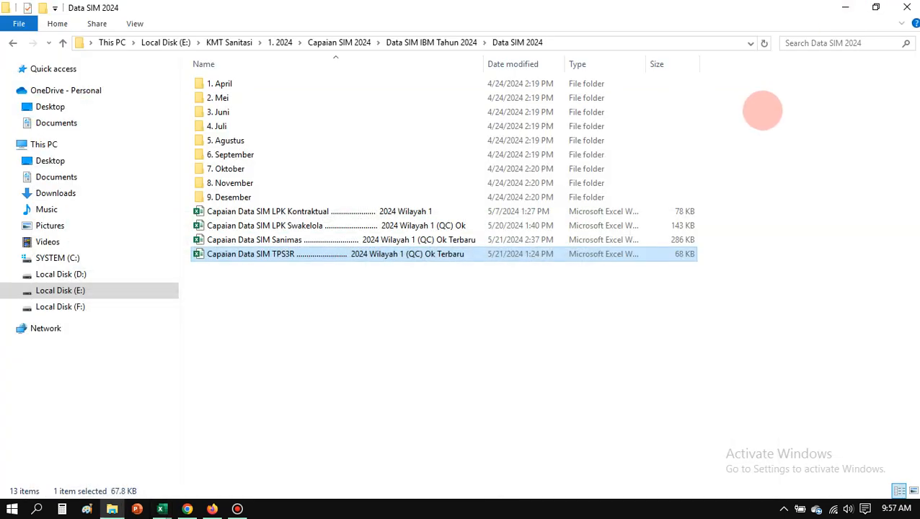
click(845, 7)
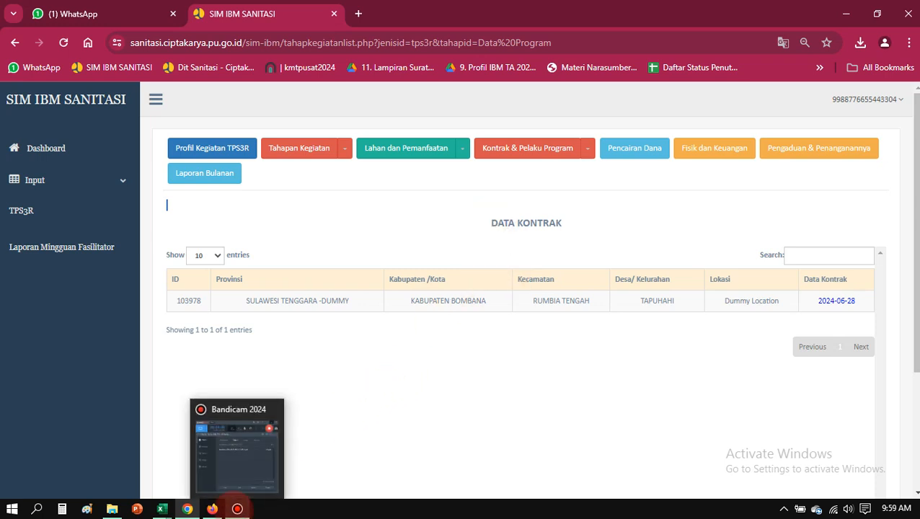
click(237, 509)
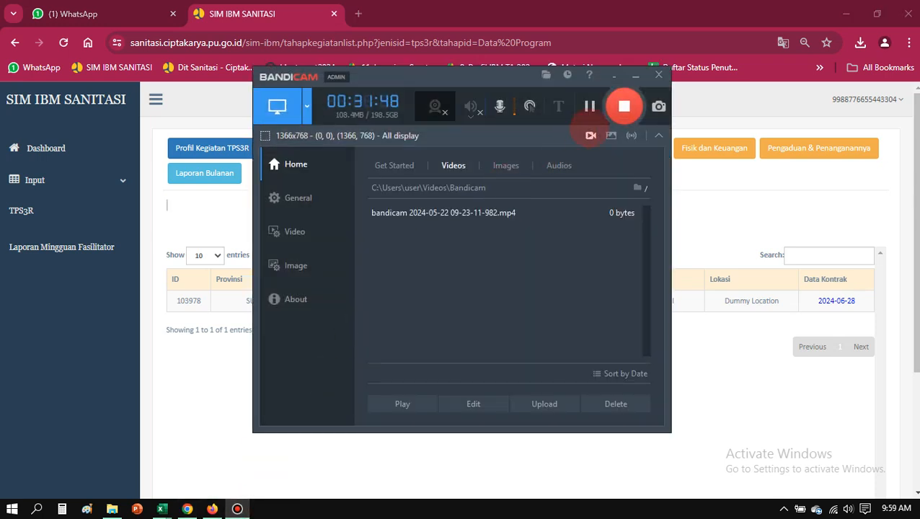